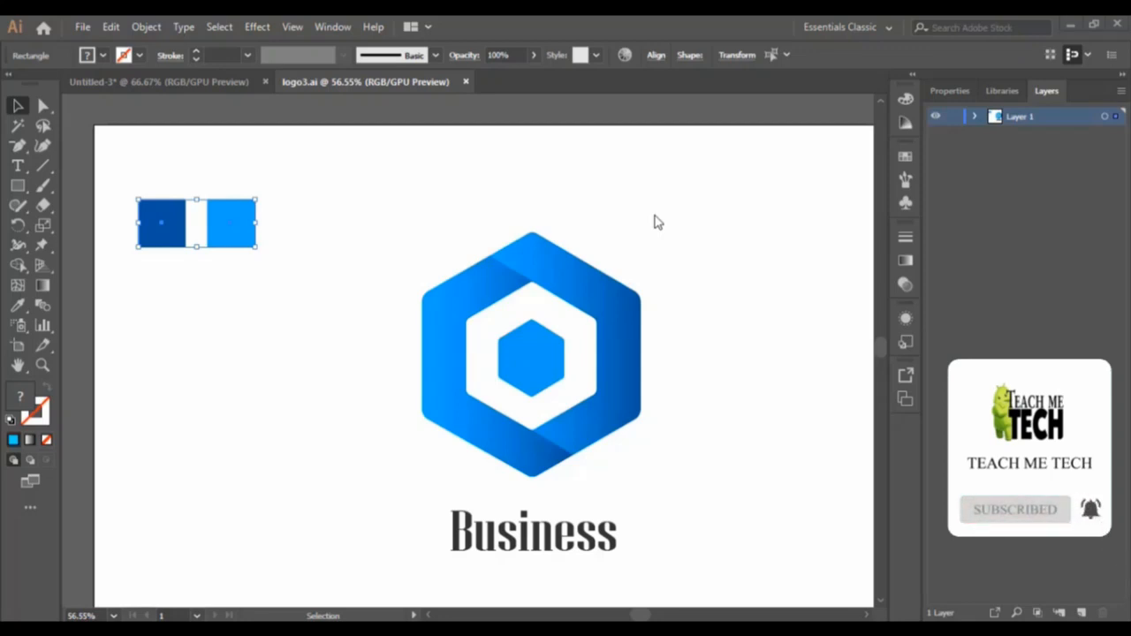
pyautogui.scroll(-1, 537, 320)
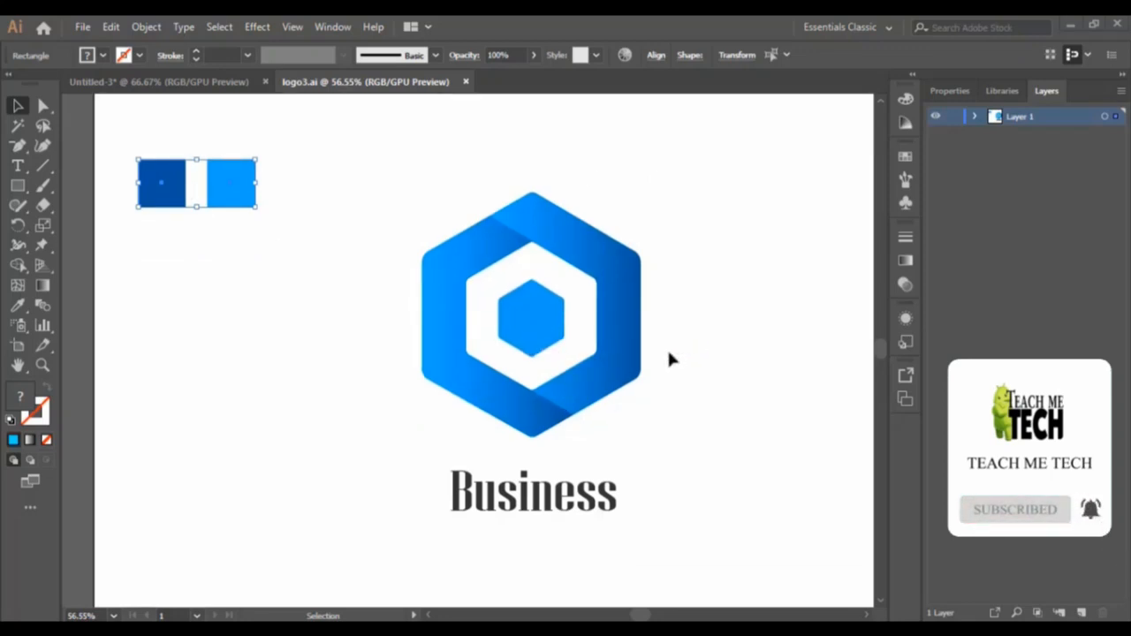
pyautogui.click(85, 28)
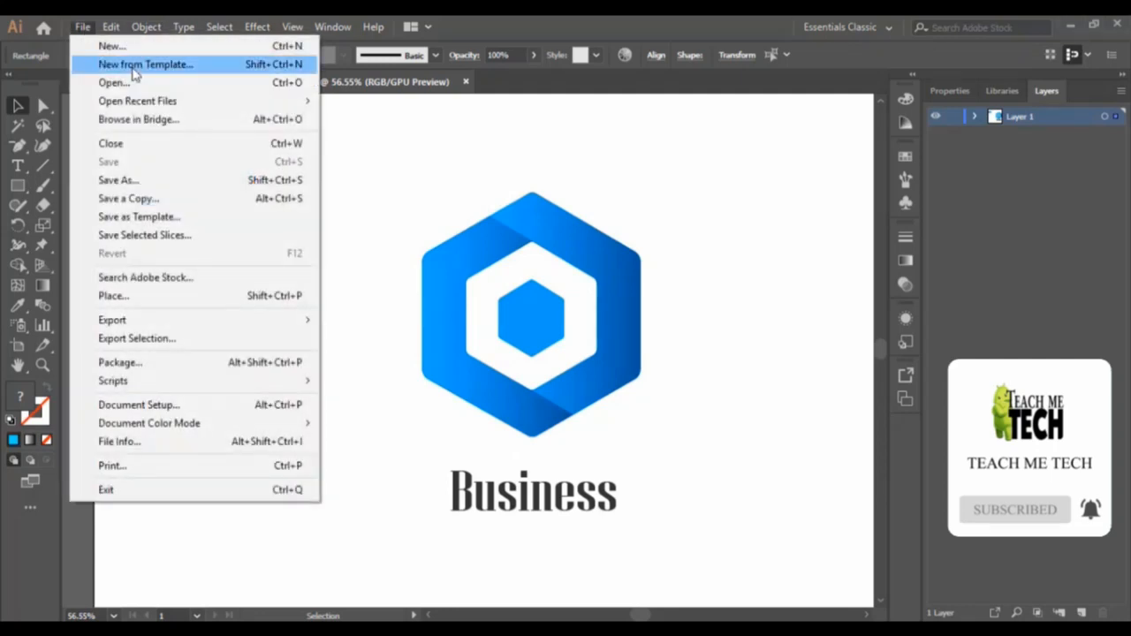
pyautogui.click(131, 65)
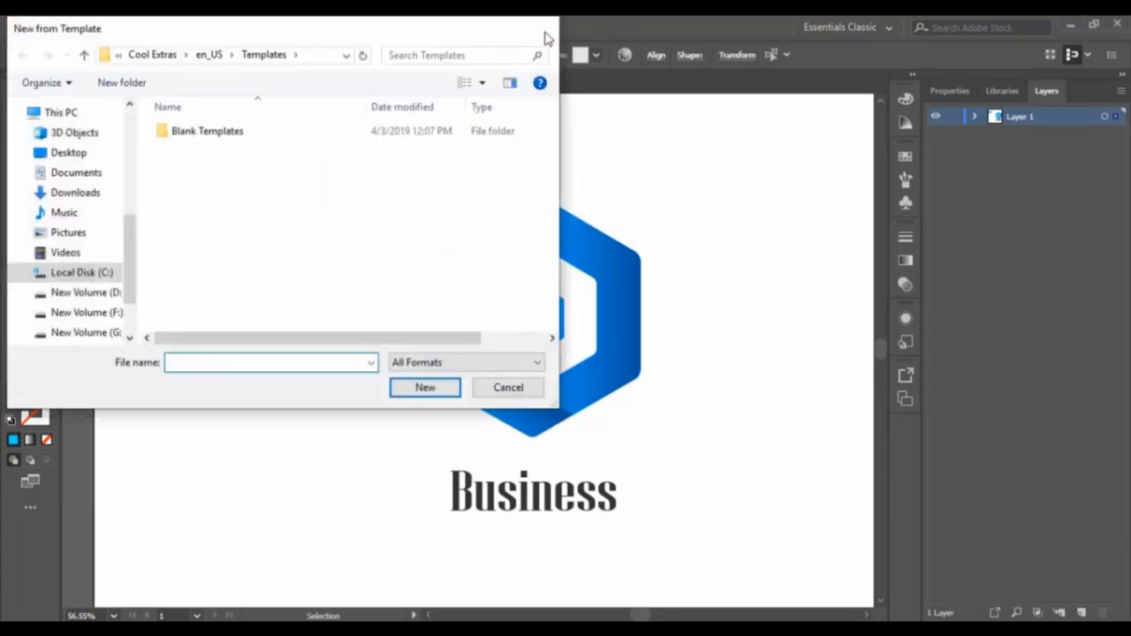
pyautogui.click(546, 28)
# Step: Create a new document from the Web-Large 1920 x 1080 px preset
pyautogui.click(85, 28)
pyautogui.click(112, 48)
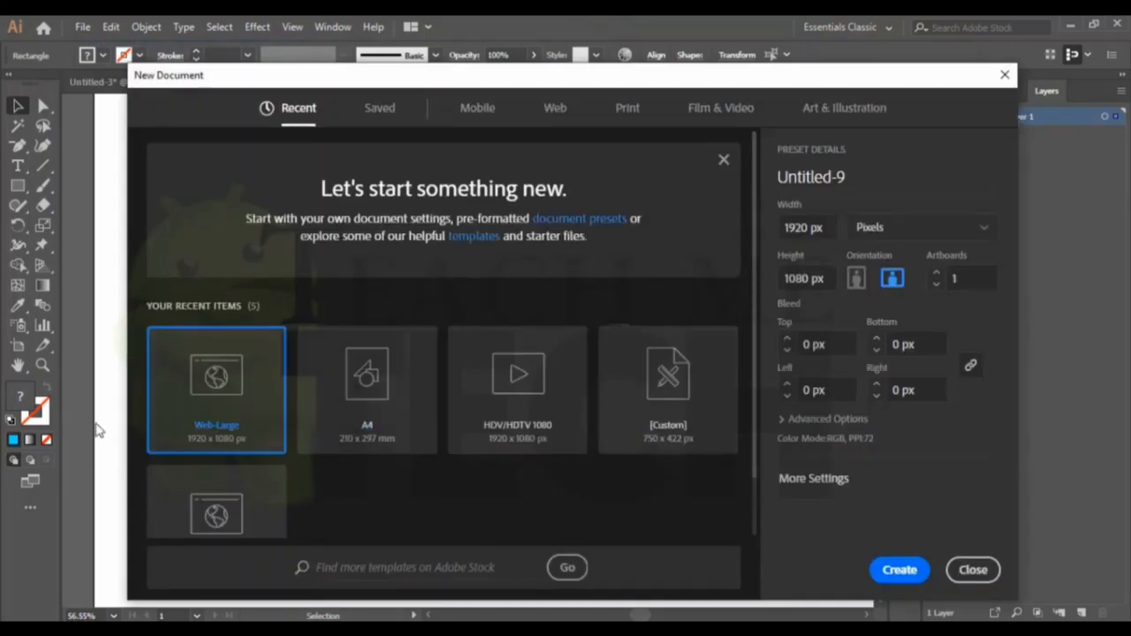
pyautogui.doubleClick(215, 380)
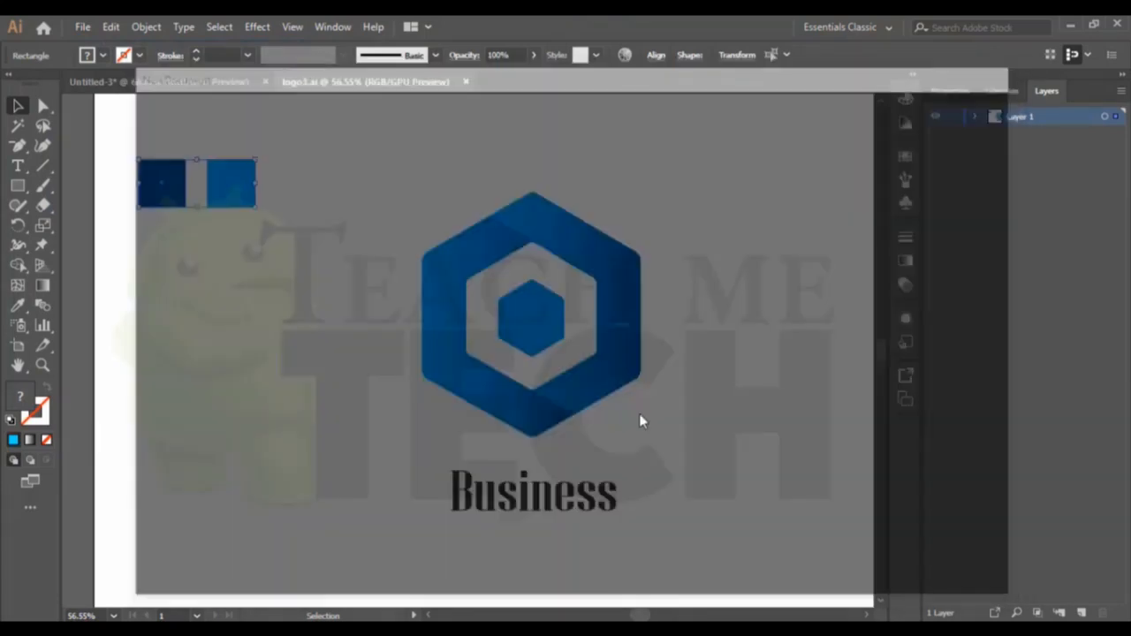
# Step: Copy the dark blue and light blue colour squares from logo3.ai into the upper-left corner of the new artboard
pyautogui.click(334, 80)
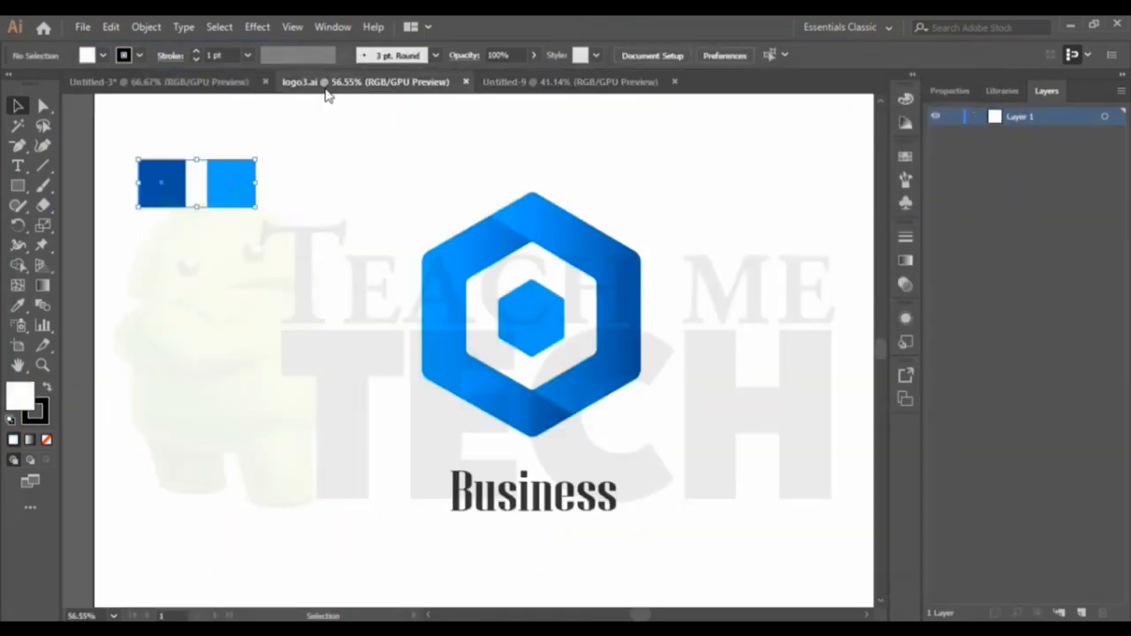
pyautogui.moveTo(148, 133); pyautogui.dragTo(289, 221)
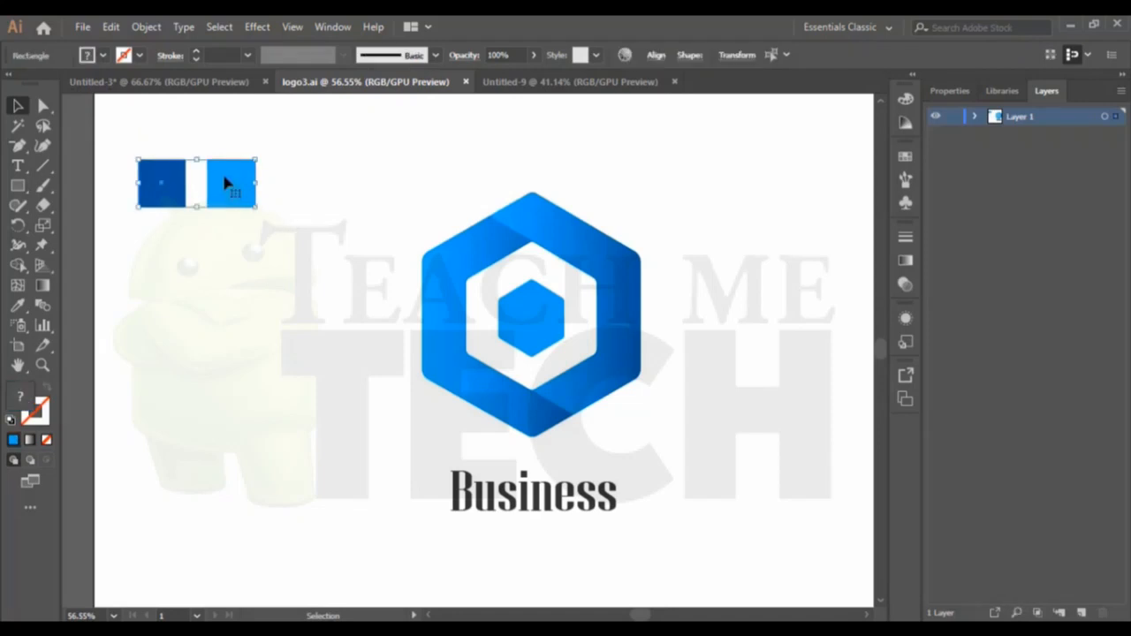
pyautogui.moveTo(222, 178); pyautogui.dragTo(191, 171)
pyautogui.click(503, 245)
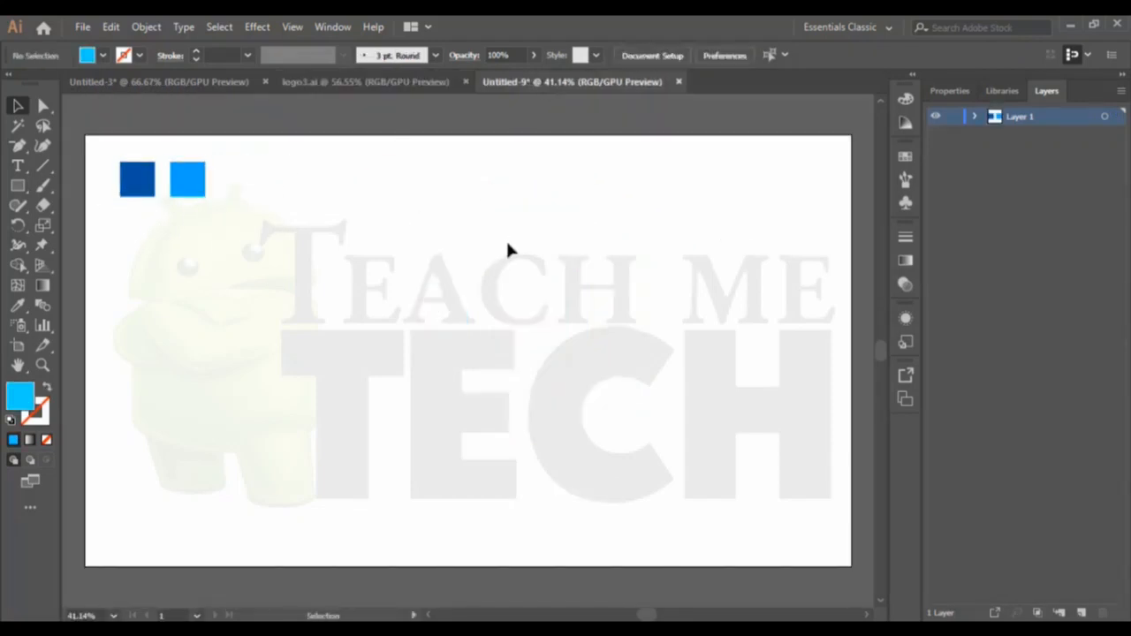
# Step: Show the rulers around the new document
pyautogui.scroll(-1, 562, 298)
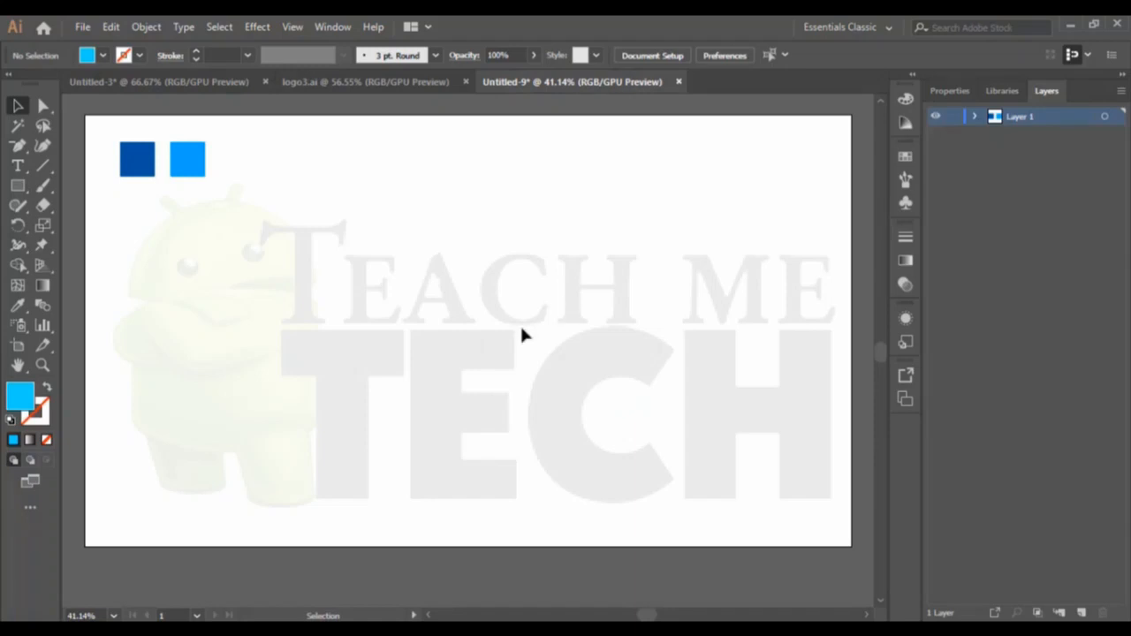
pyautogui.click(291, 27)
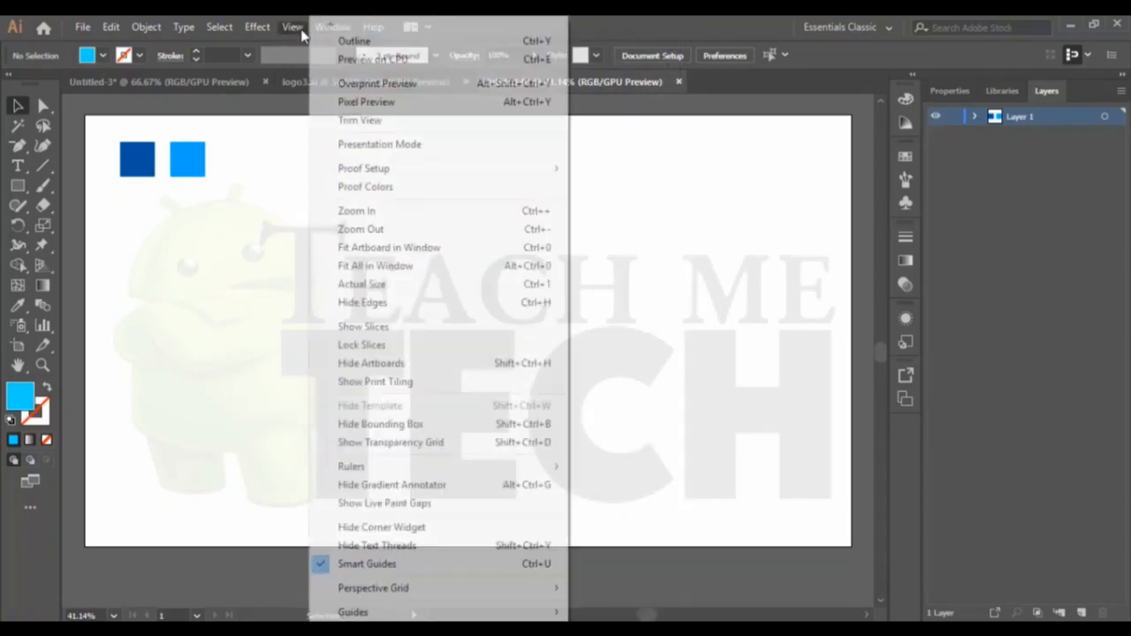
pyautogui.click(297, 28)
pyautogui.click(300, 28)
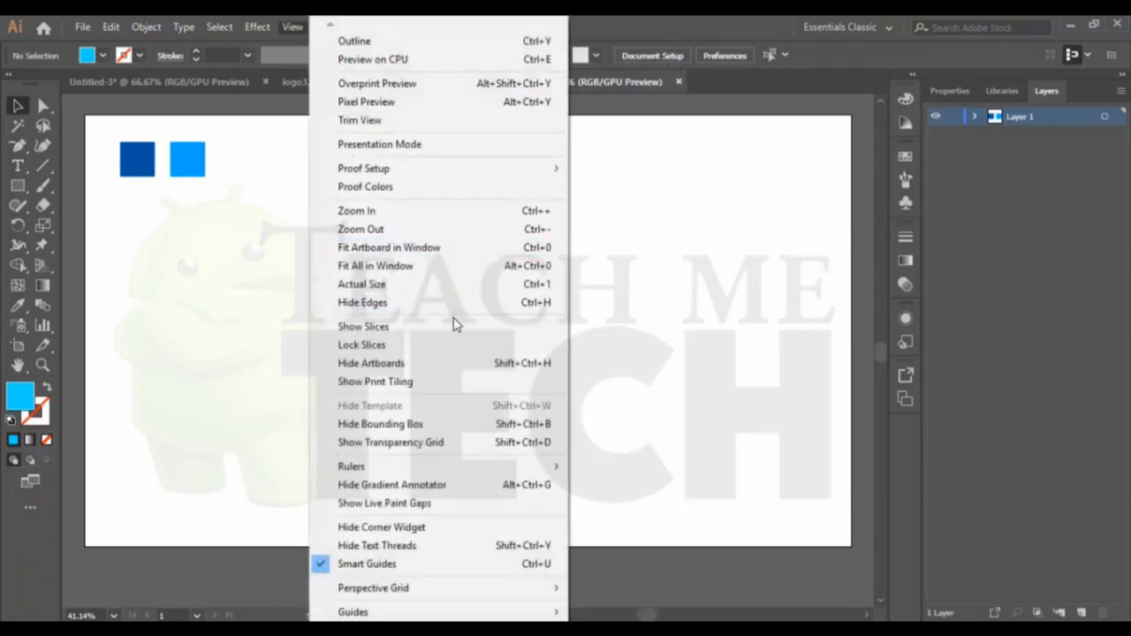
pyautogui.moveTo(498, 471)
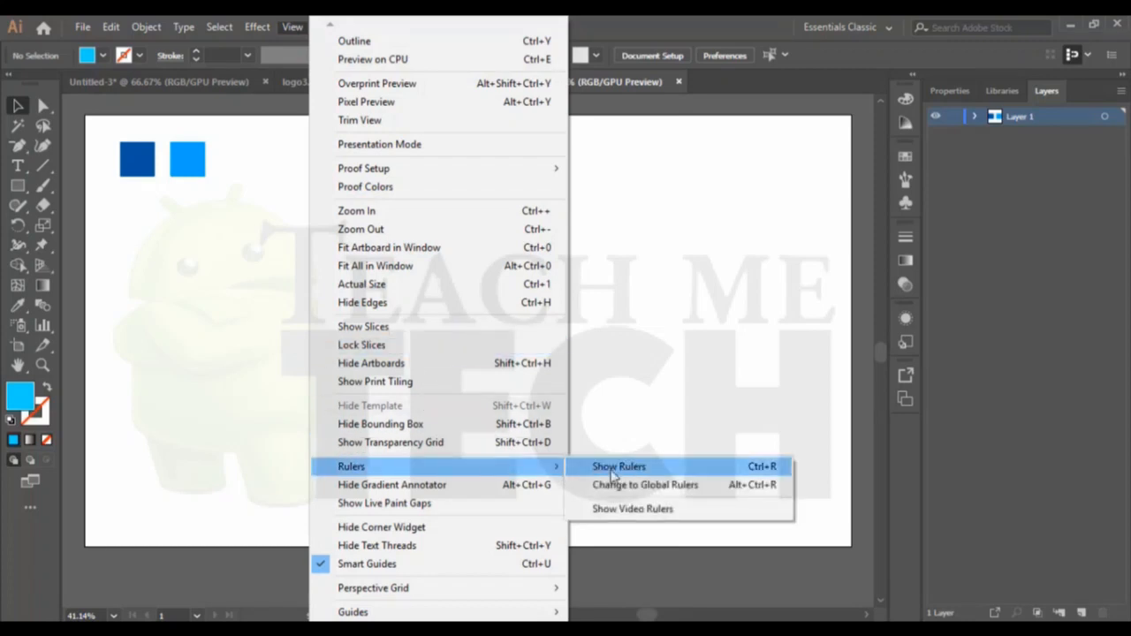
pyautogui.click(645, 470)
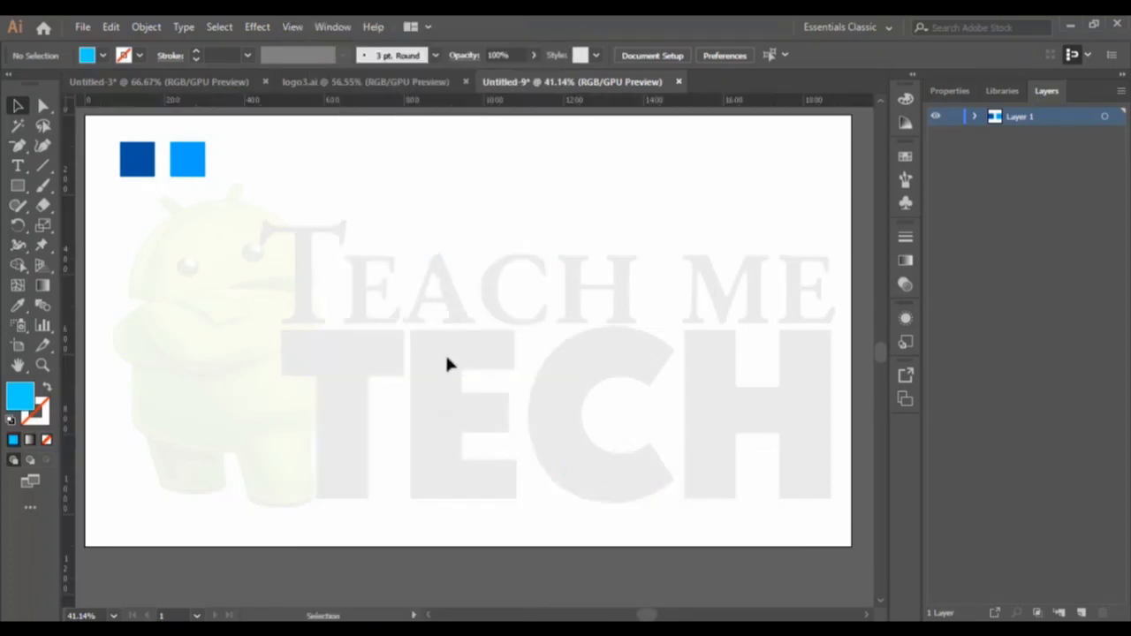
# Step: Place three vertical guides about 60 px apart, centred near 1000 px, and five horizontal guides about 40 px apart from about 320 px down
pyautogui.moveTo(80, 273); pyautogui.dragTo(483, 180)
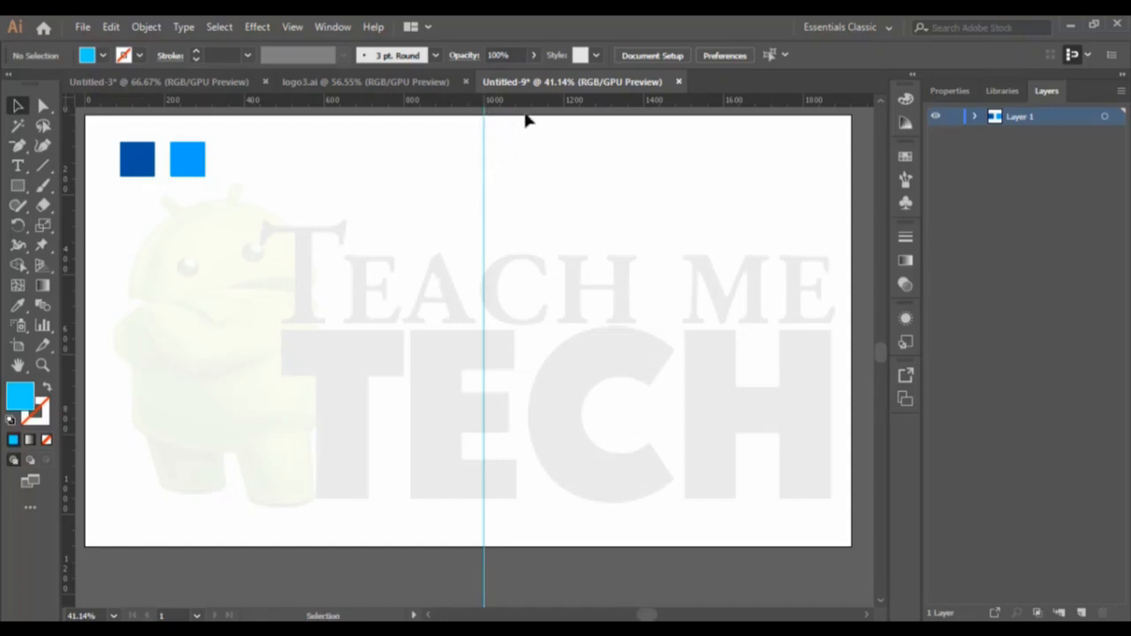
pyautogui.moveTo(533, 108); pyautogui.dragTo(108, 275)
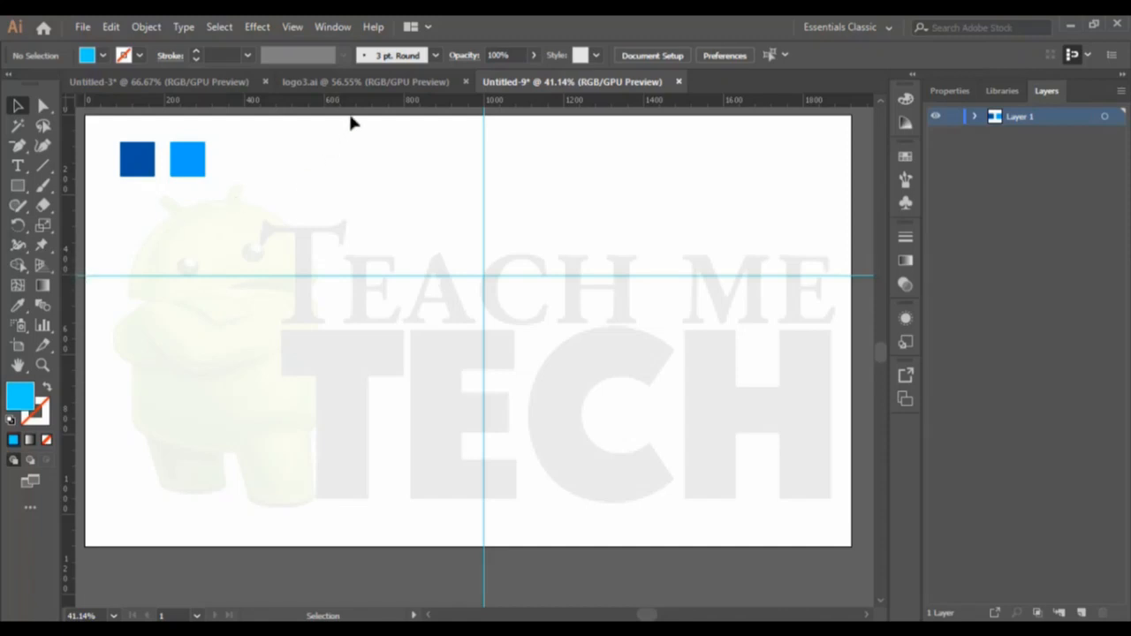
pyautogui.moveTo(361, 118); pyautogui.dragTo(237, 264)
pyautogui.moveTo(411, 106); pyautogui.dragTo(266, 245)
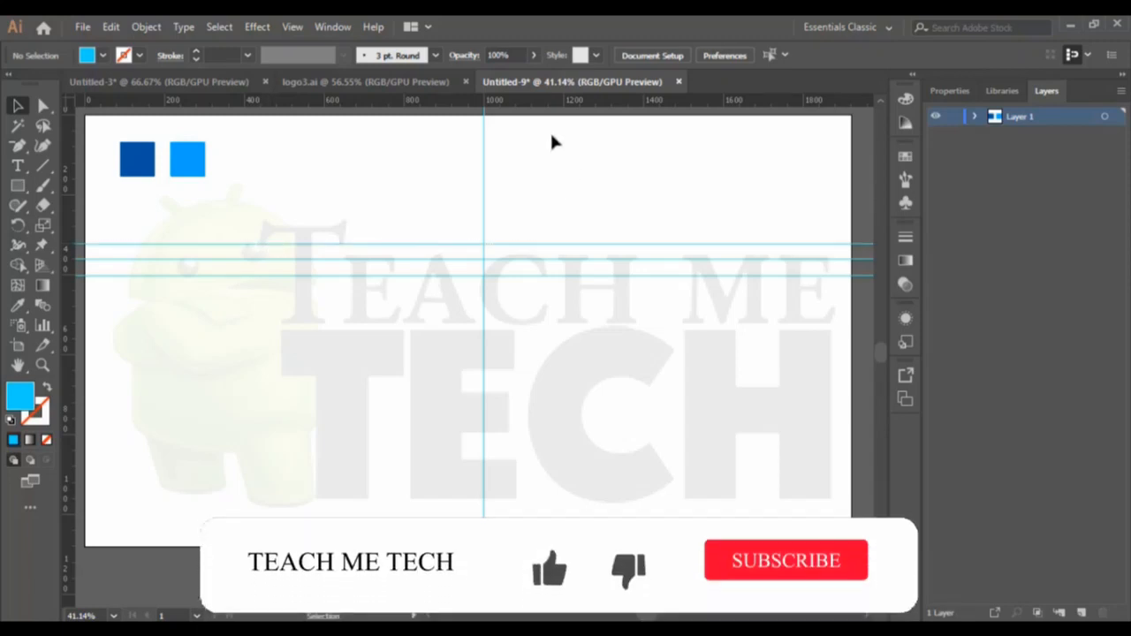
pyautogui.moveTo(518, 274); pyautogui.dragTo(498, 290)
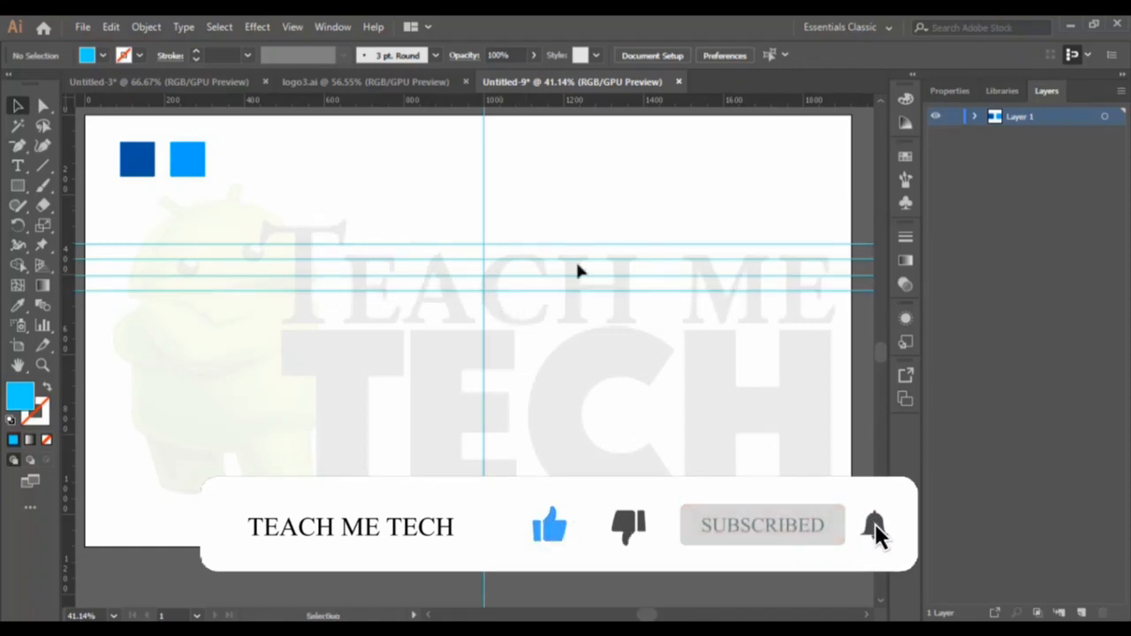
pyautogui.moveTo(558, 107); pyautogui.dragTo(506, 306)
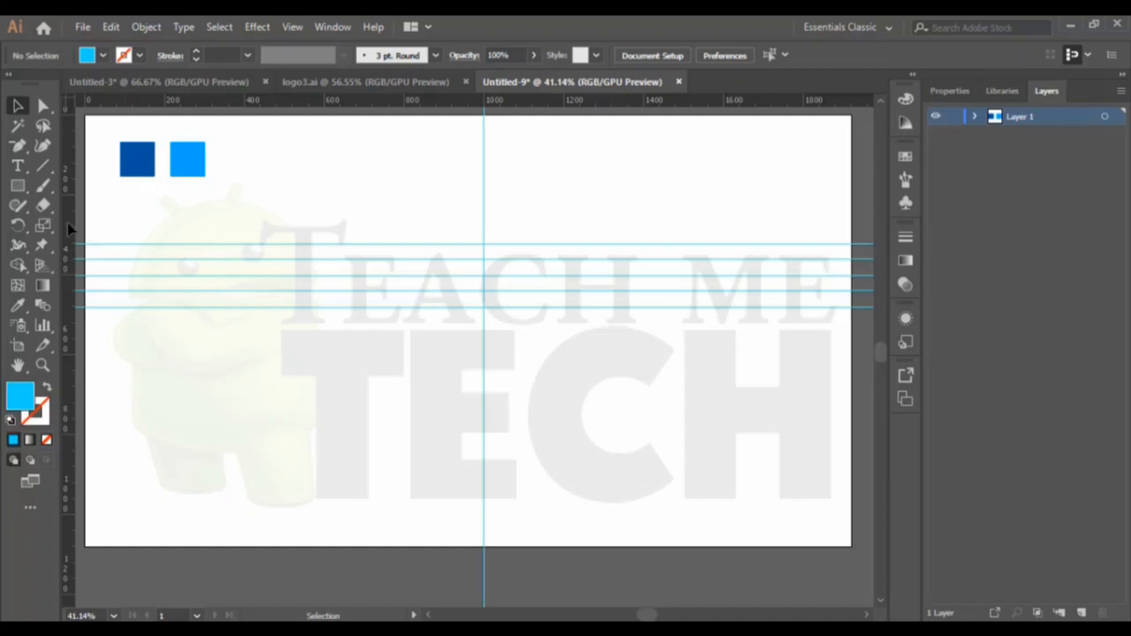
pyautogui.moveTo(71, 229); pyautogui.dragTo(460, 188)
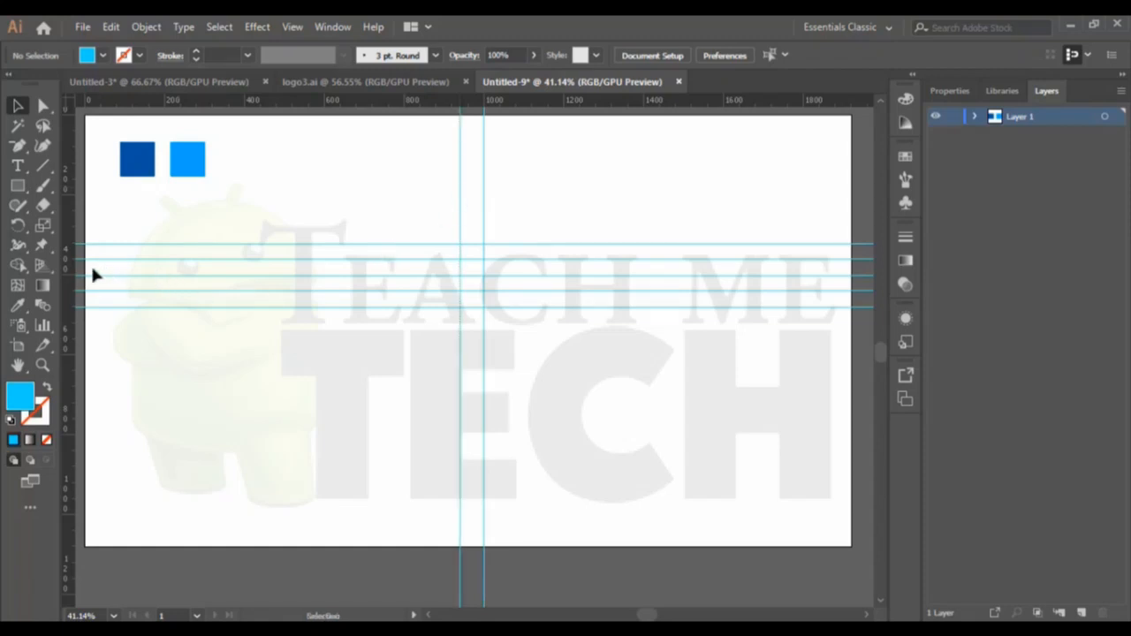
pyautogui.moveTo(72, 276); pyautogui.dragTo(509, 222)
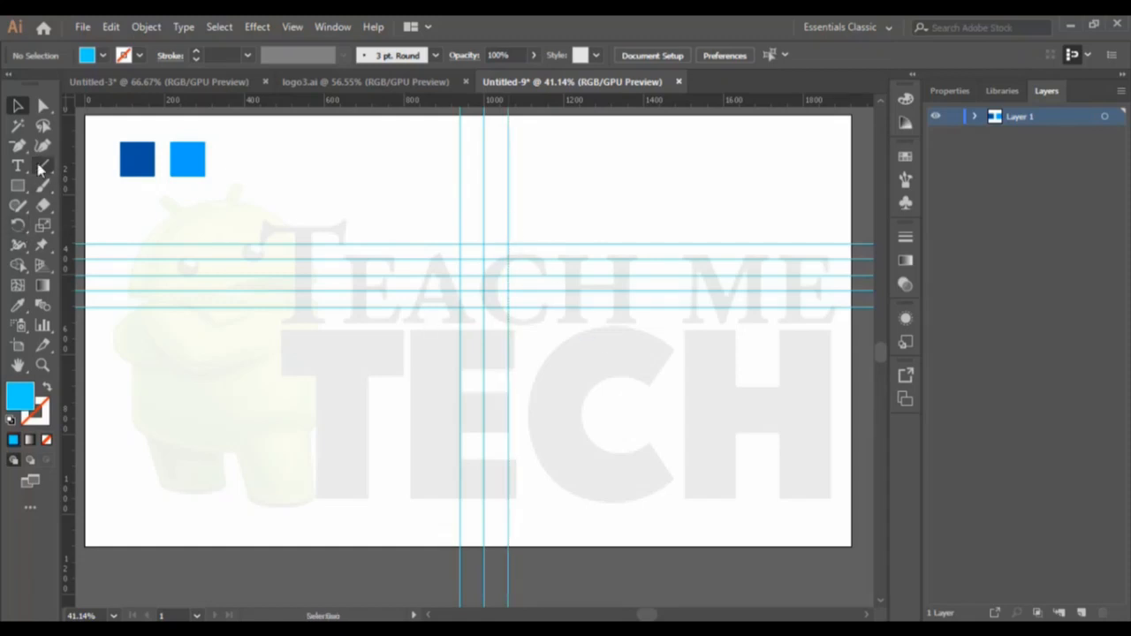
# Step: Draw a closed, filled hexagon about 120 px wide and 160 px high with the Pen tool, placing its corners on the guide intersections
pyautogui.click(17, 145)
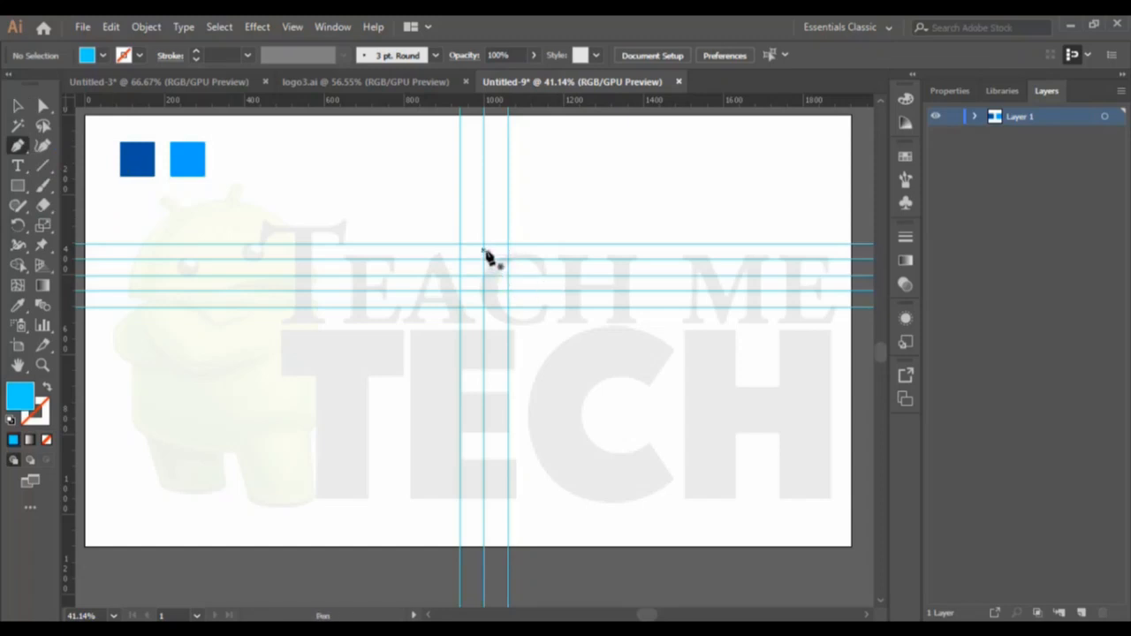
pyautogui.click(485, 244)
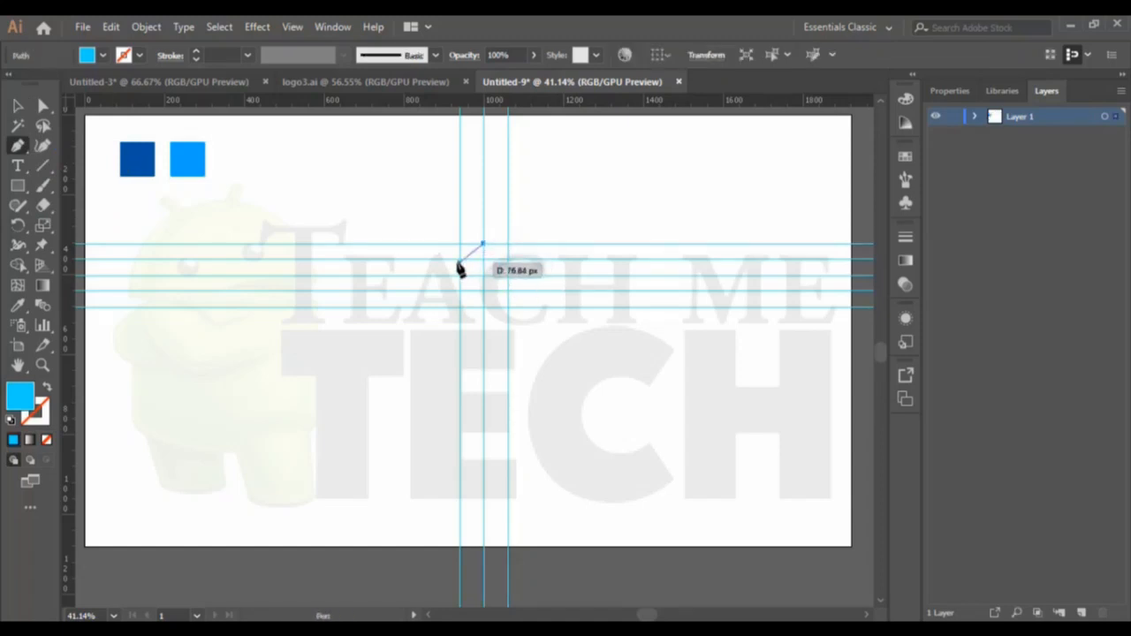
pyautogui.click(460, 257)
pyautogui.click(459, 286)
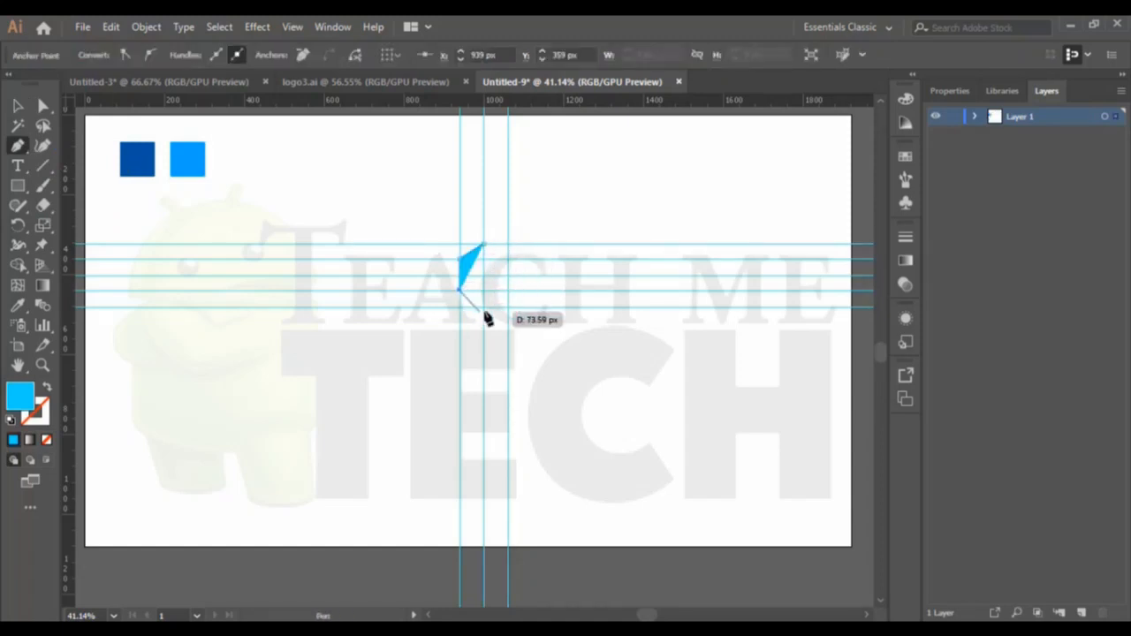
pyautogui.click(488, 308)
pyautogui.click(509, 288)
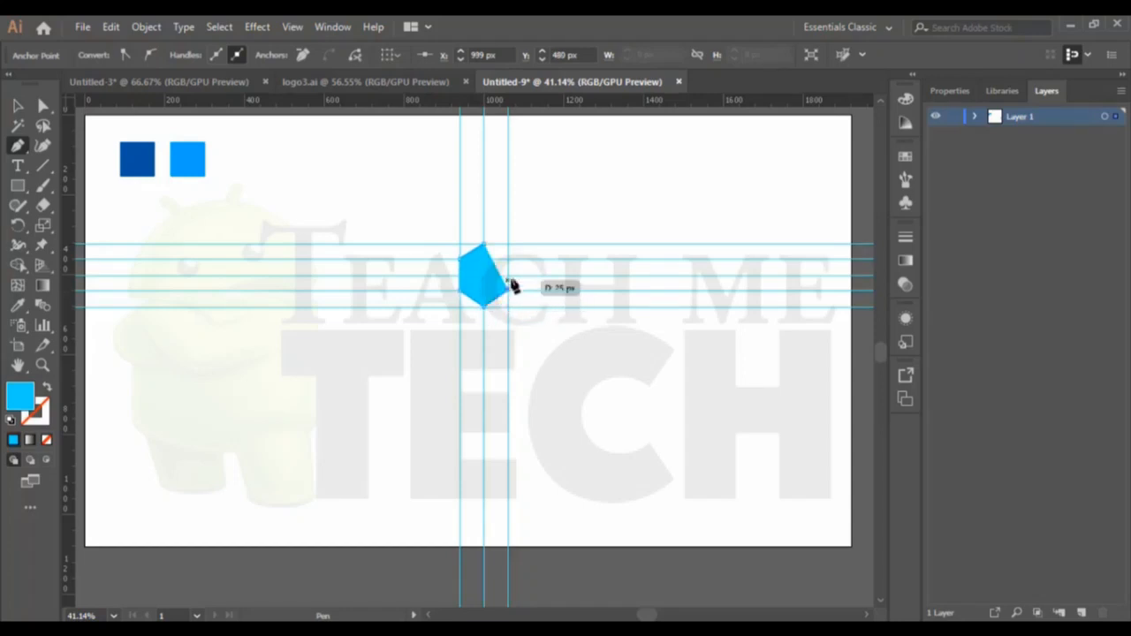
pyautogui.click(509, 258)
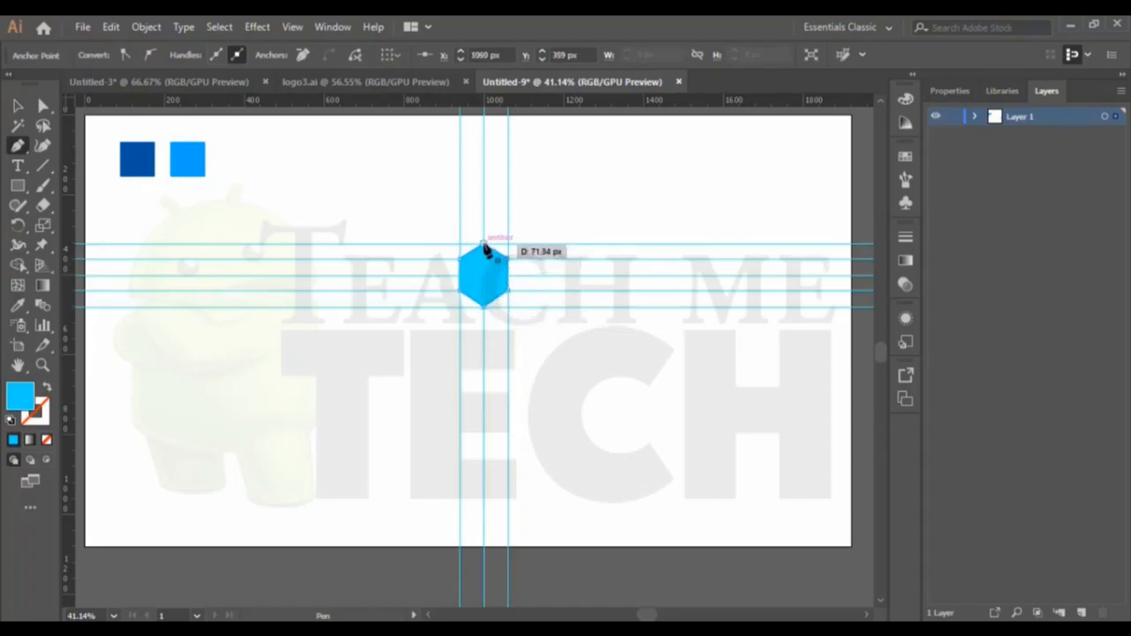
pyautogui.click(485, 244)
# Step: Move the hexagon off the guides to the empty area beside the blue colour squares and keep it selected
pyautogui.click(17, 108)
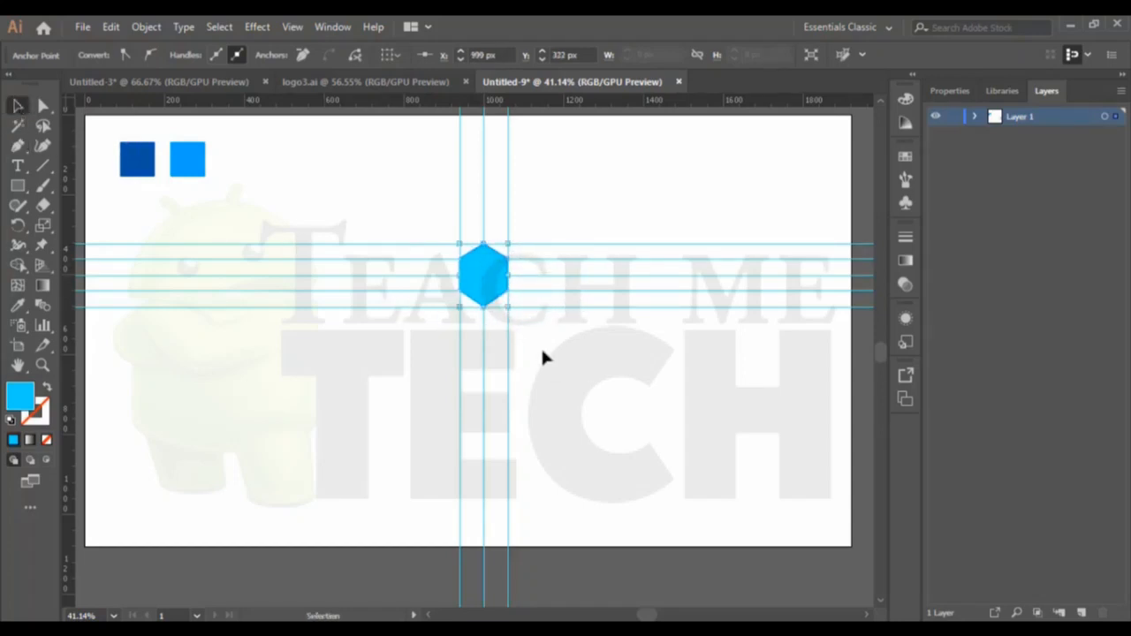
pyautogui.moveTo(492, 290); pyautogui.dragTo(360, 198)
pyautogui.click(368, 390)
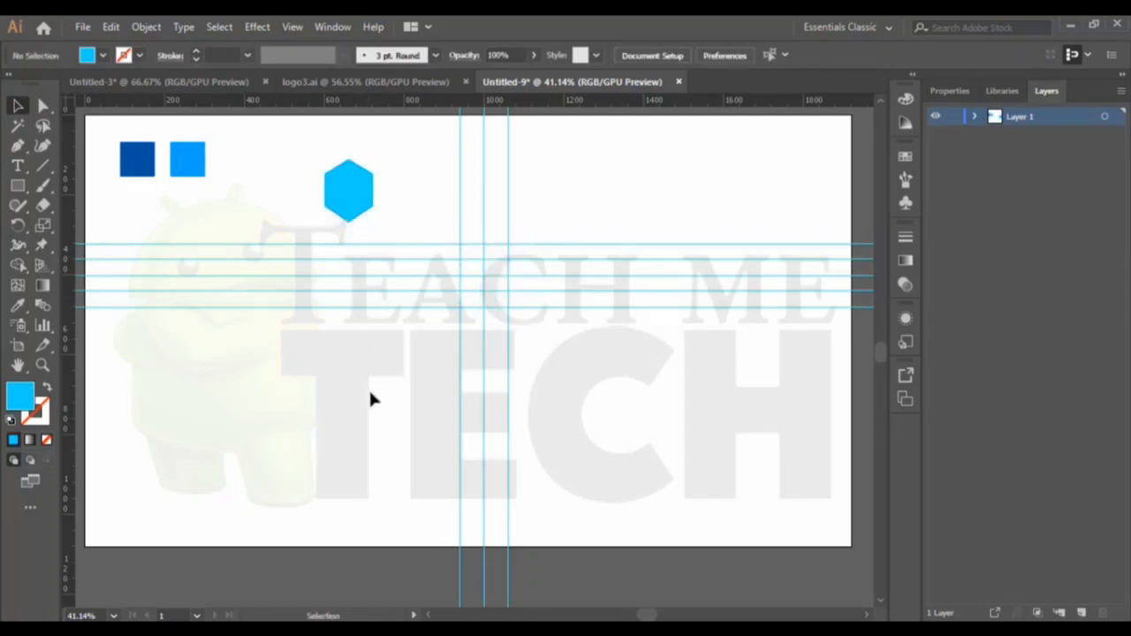
pyautogui.click(354, 205)
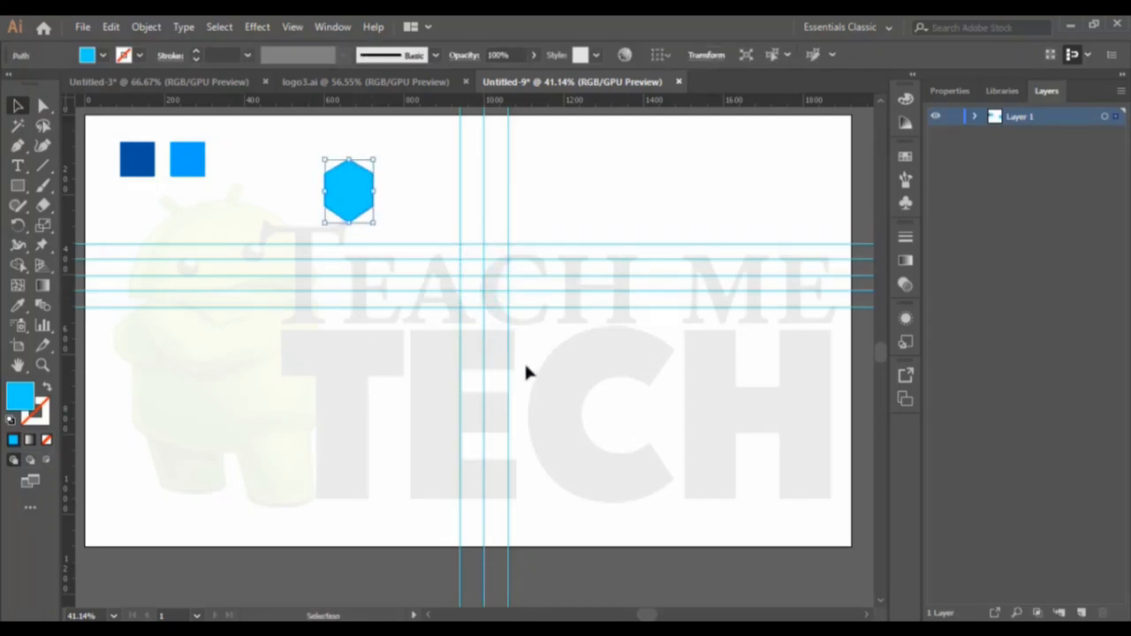
# Step: Draw a light blue rectangle about 205 px wide and 137 px high in the empty area below the horizontal guides
pyautogui.scroll(-2, 557, 337)
pyautogui.scroll(4, 557, 337)
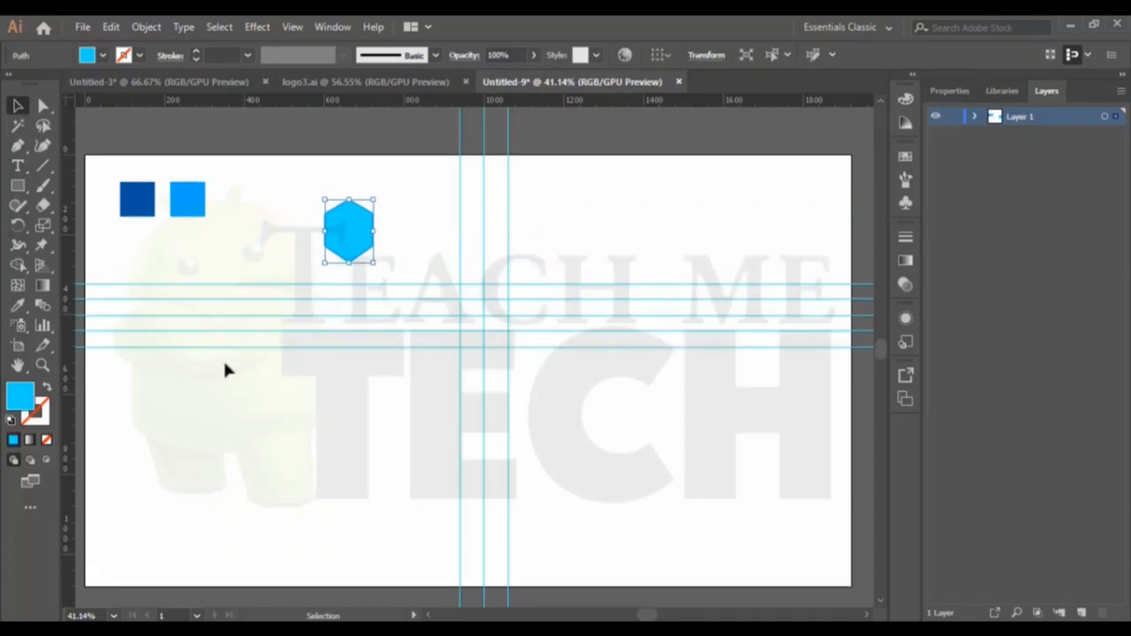
pyautogui.click(16, 188)
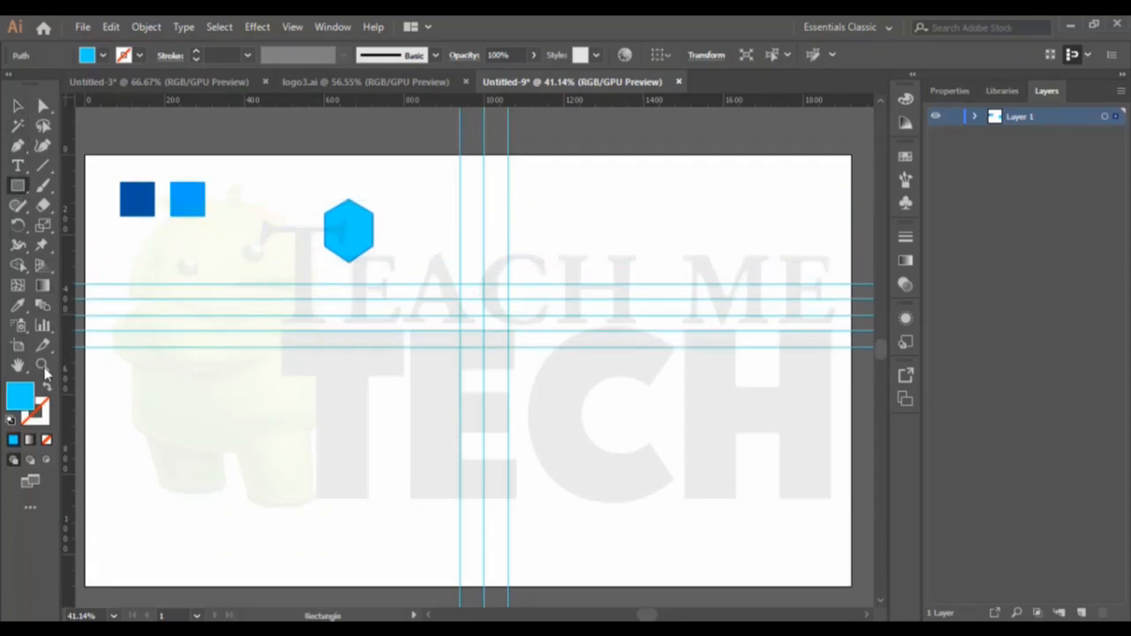
pyautogui.click(42, 365)
pyautogui.scroll(-2, 427, 373)
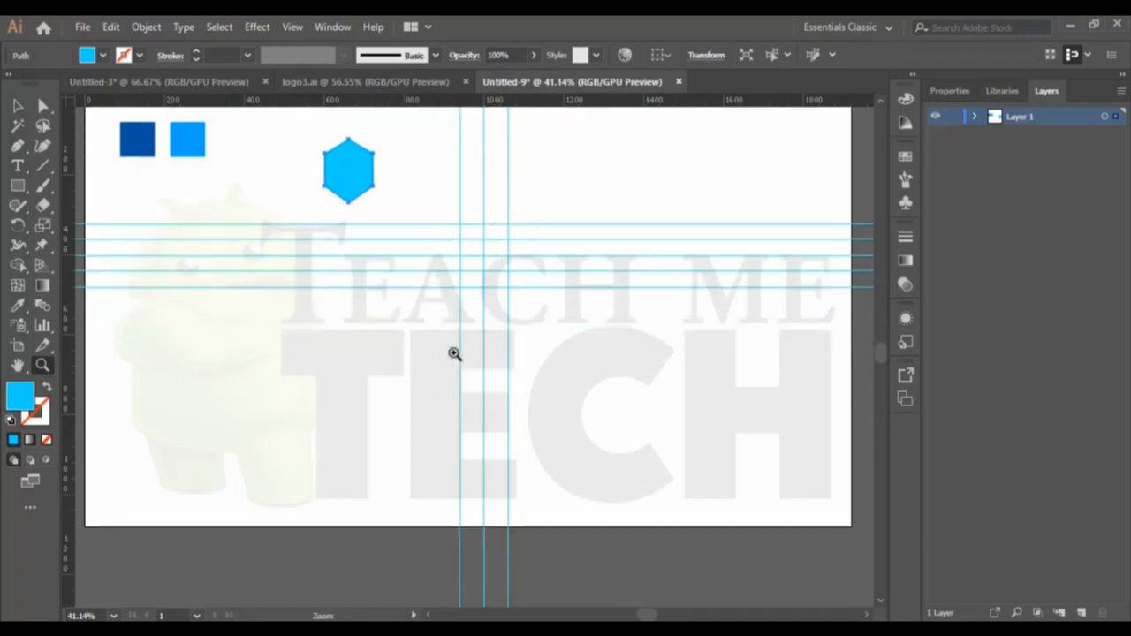
pyautogui.click(265, 353)
pyautogui.scroll(2, 592, 395)
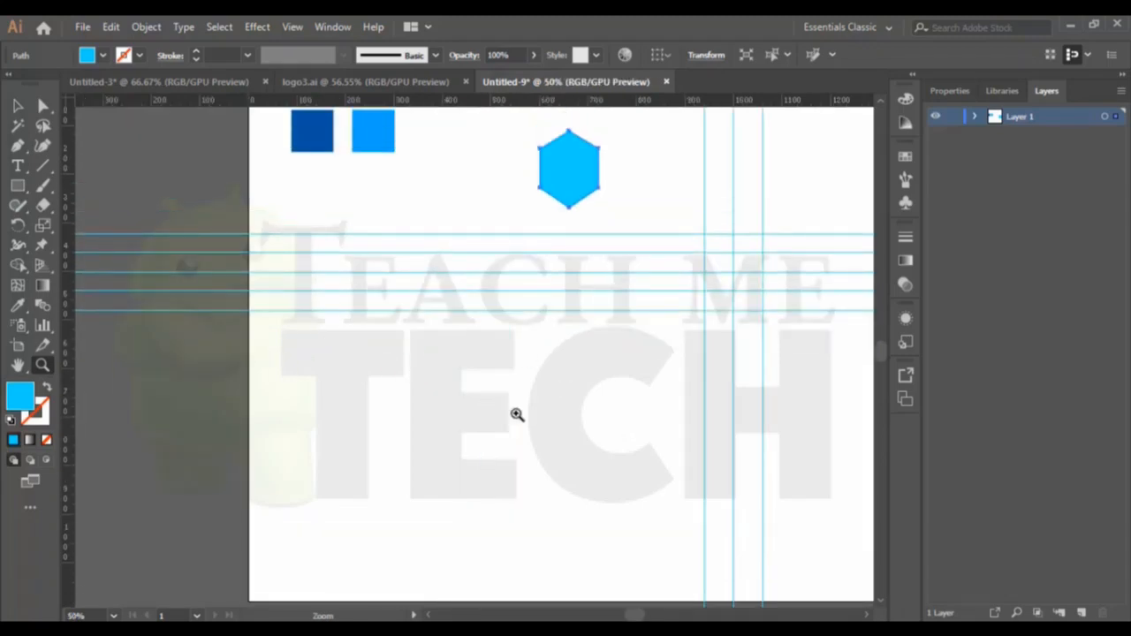
pyautogui.click(554, 408)
pyautogui.scroll(-1, 551, 402)
pyautogui.scroll(3, 488, 404)
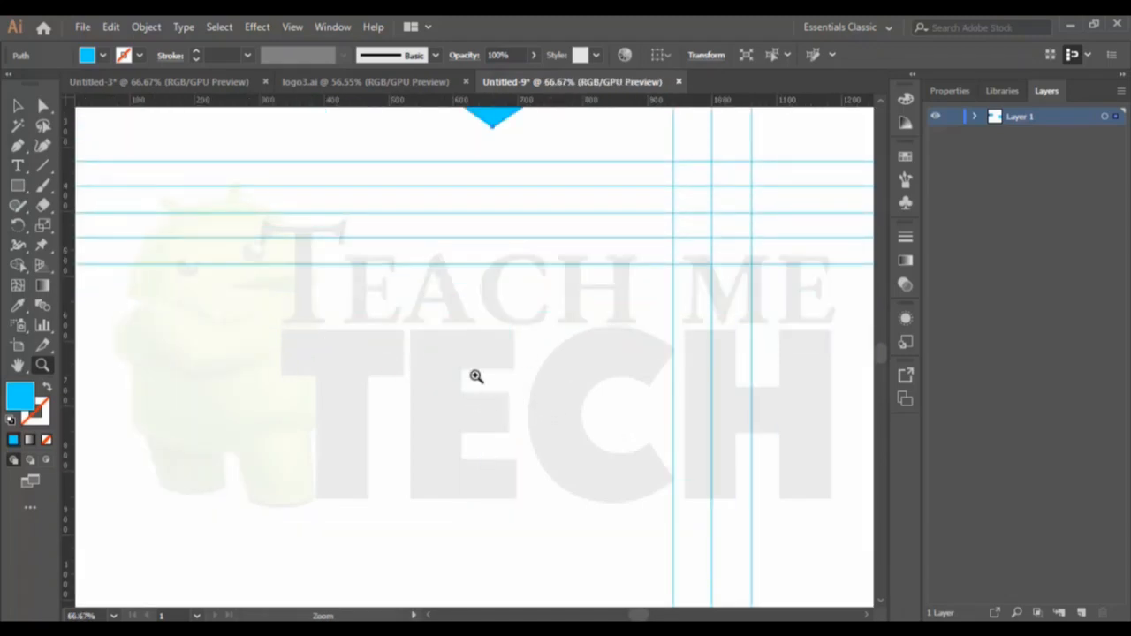
pyautogui.scroll(-2, 475, 376)
pyautogui.click(17, 186)
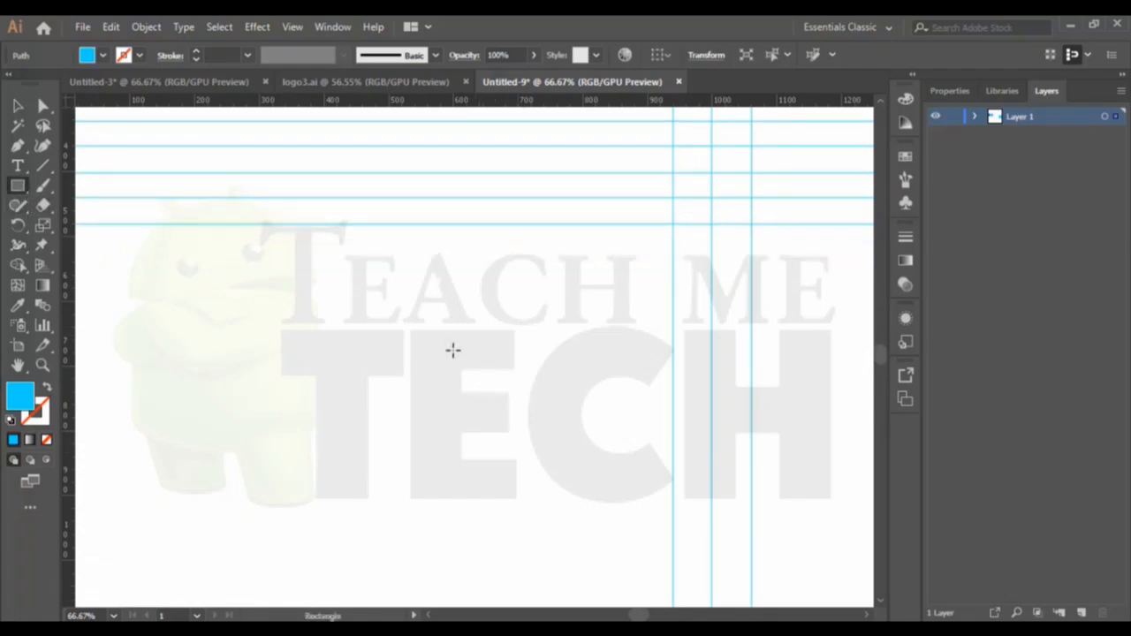
pyautogui.moveTo(394, 319)
pyautogui.mouseDown()
pyautogui.moveTo(539, 406)
pyautogui.moveTo(528, 408)
pyautogui.mouseUp()
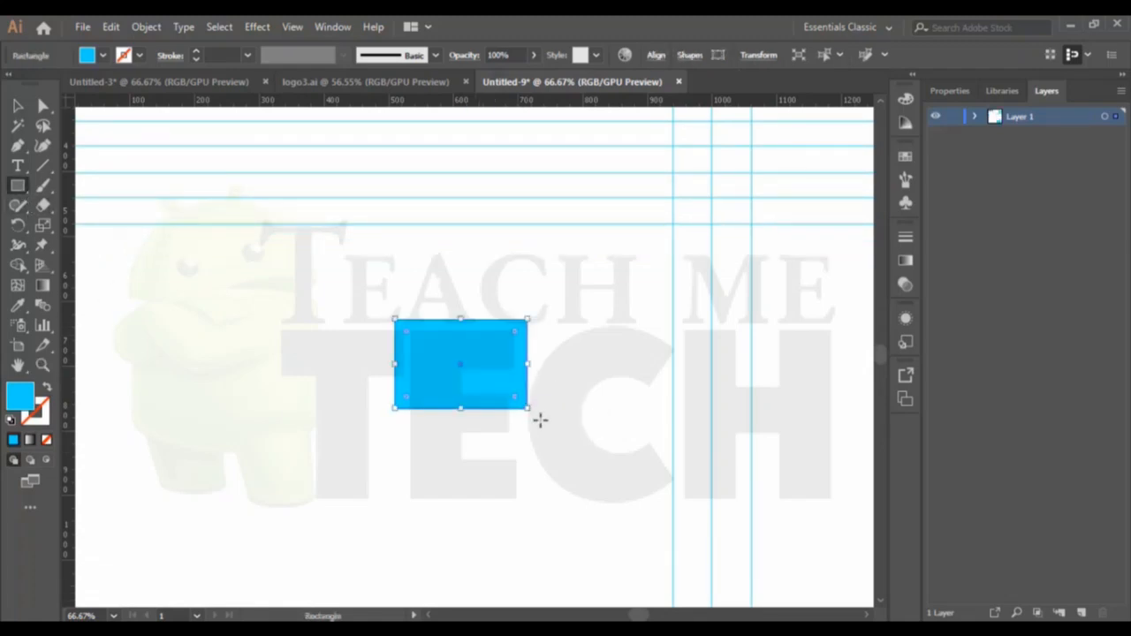
# Step: Place a vertical guide through the centre of the light blue rectangle, at about 612 px
pyautogui.scroll(-1, 540, 420)
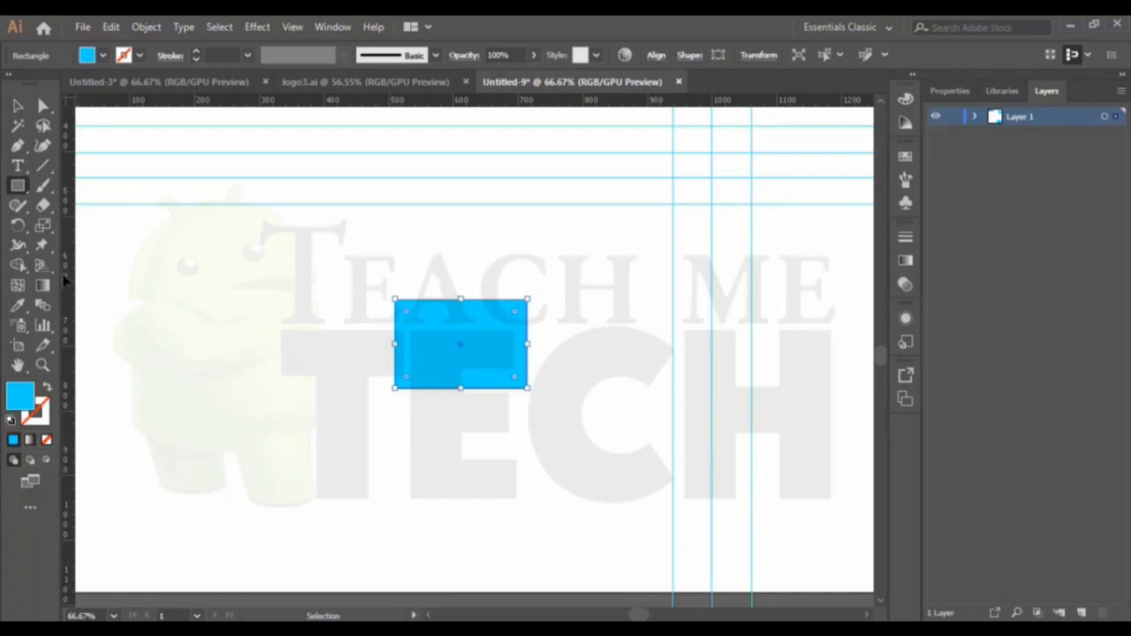
pyautogui.moveTo(65, 282); pyautogui.dragTo(461, 375)
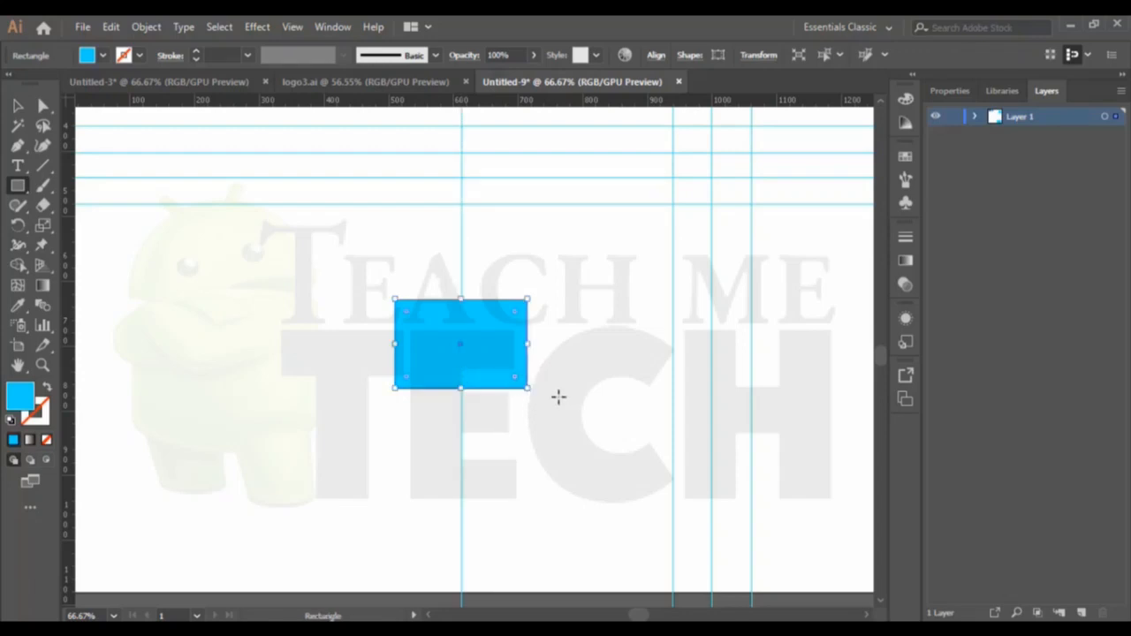
pyautogui.click(18, 105)
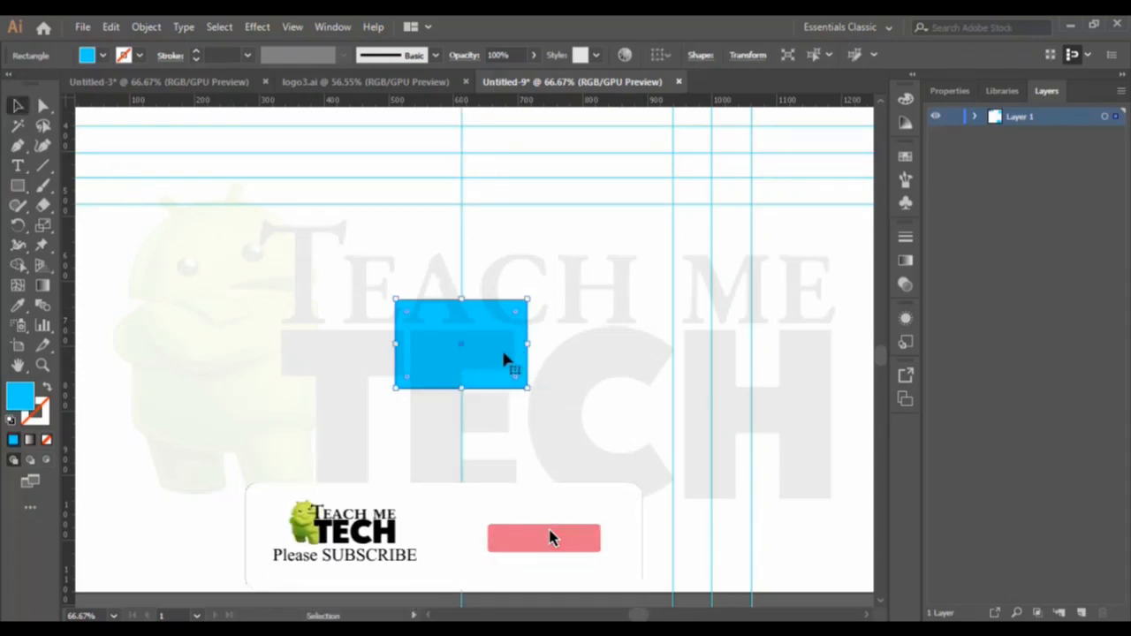
# Step: Duplicate the light blue rectangle directly above itself and reduce the copy to a strip about 49 px high resting on its upper edge
pyautogui.click(547, 346)
pyautogui.click(486, 320)
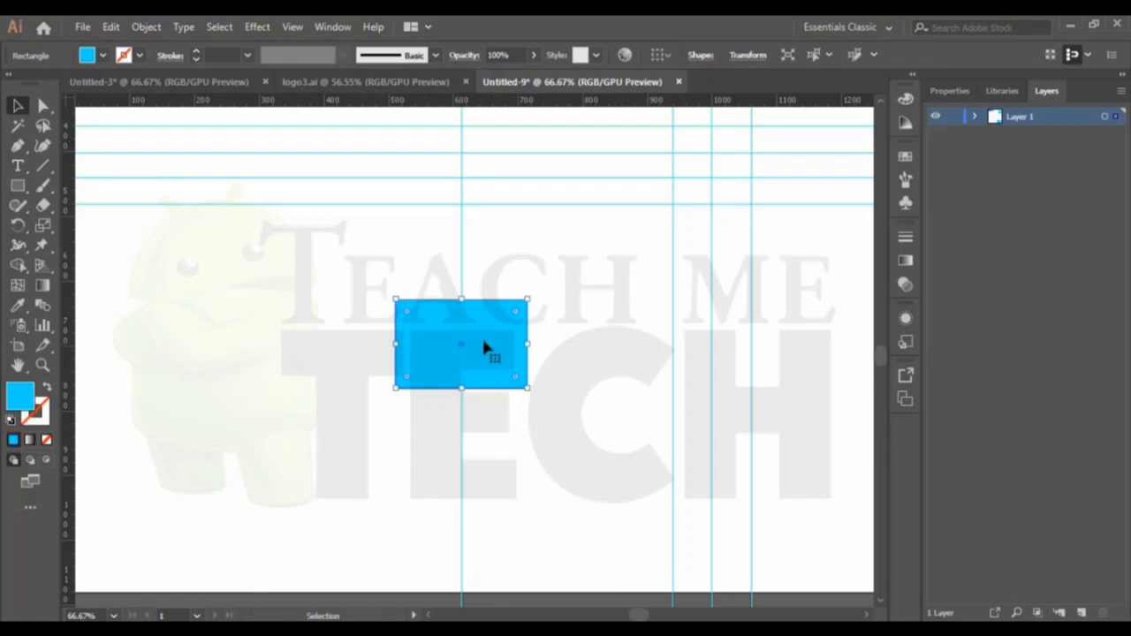
pyautogui.moveTo(489, 346); pyautogui.dragTo(488, 254)
pyautogui.moveTo(461, 211); pyautogui.dragTo(469, 269)
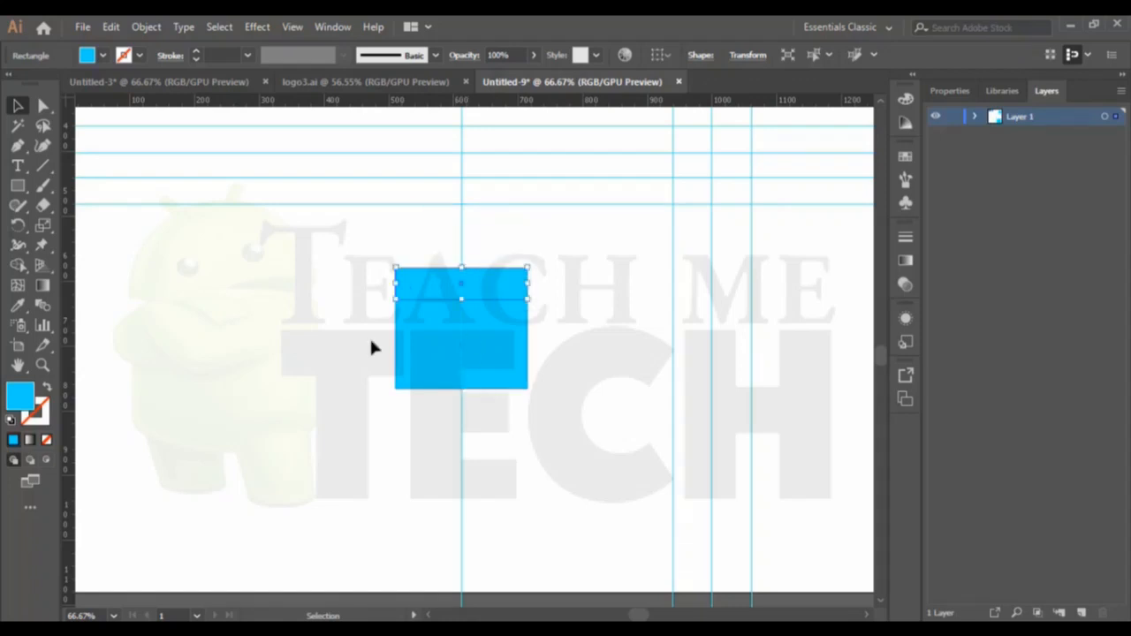
# Step: Fill the strip above the light blue rectangle with dark teal #428E8C
pyautogui.doubleClick(20, 396)
pyautogui.click(734, 328)
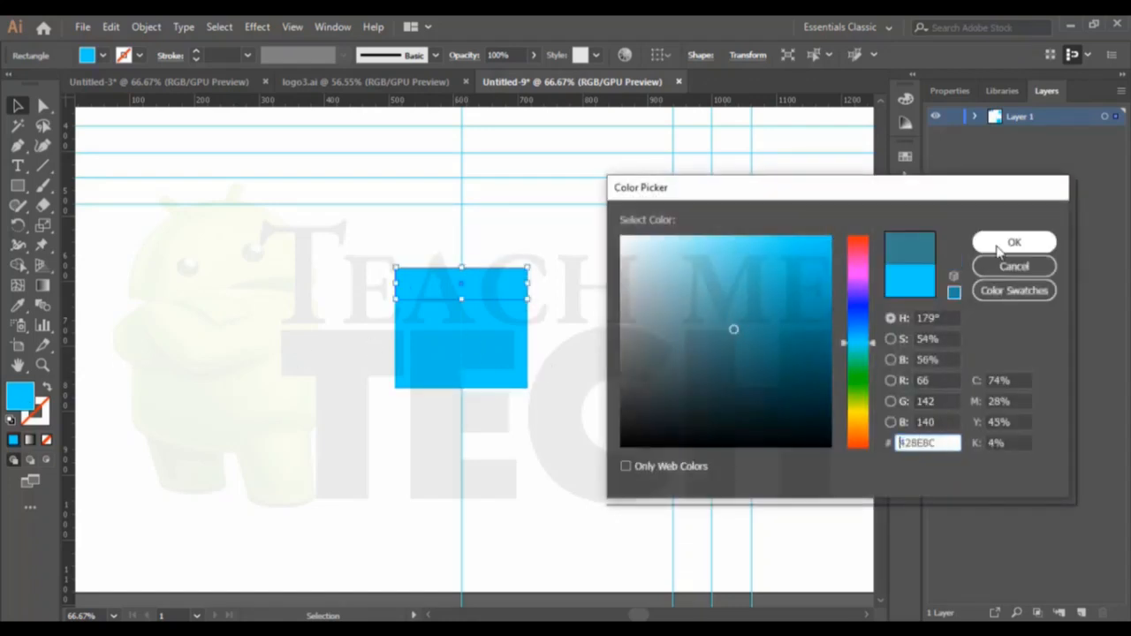
pyautogui.click(999, 249)
pyautogui.click(670, 343)
# Step: Reduce the light blue rectangle to about 111 px high by raising its lower edge, leaving its upper edge against the strip
pyautogui.click(461, 381)
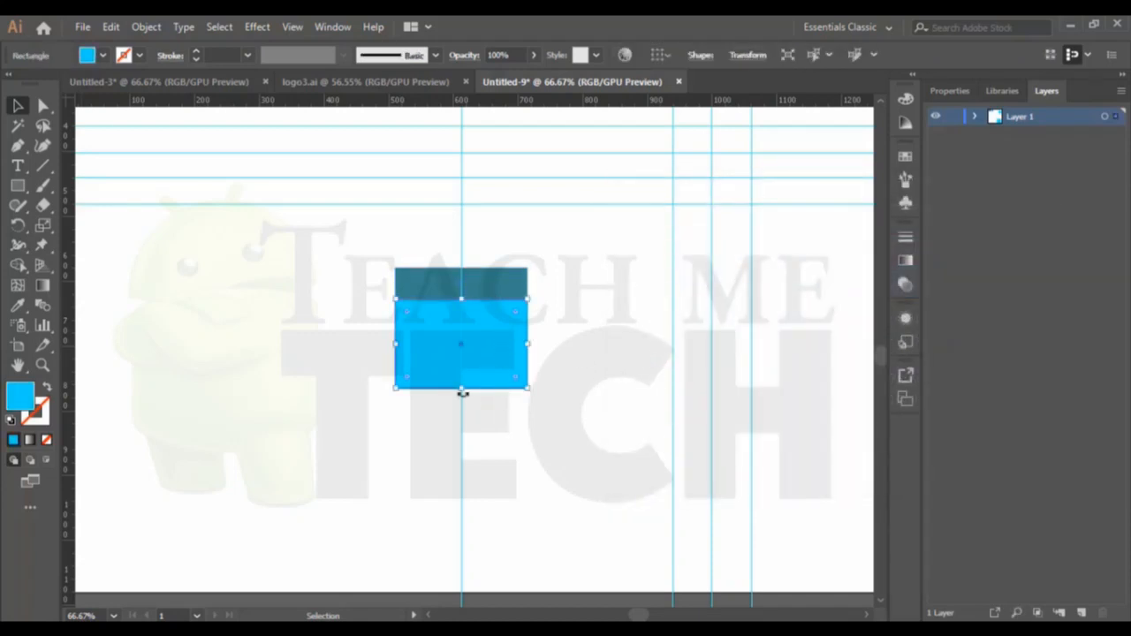
pyautogui.moveTo(462, 388); pyautogui.dragTo(462, 371)
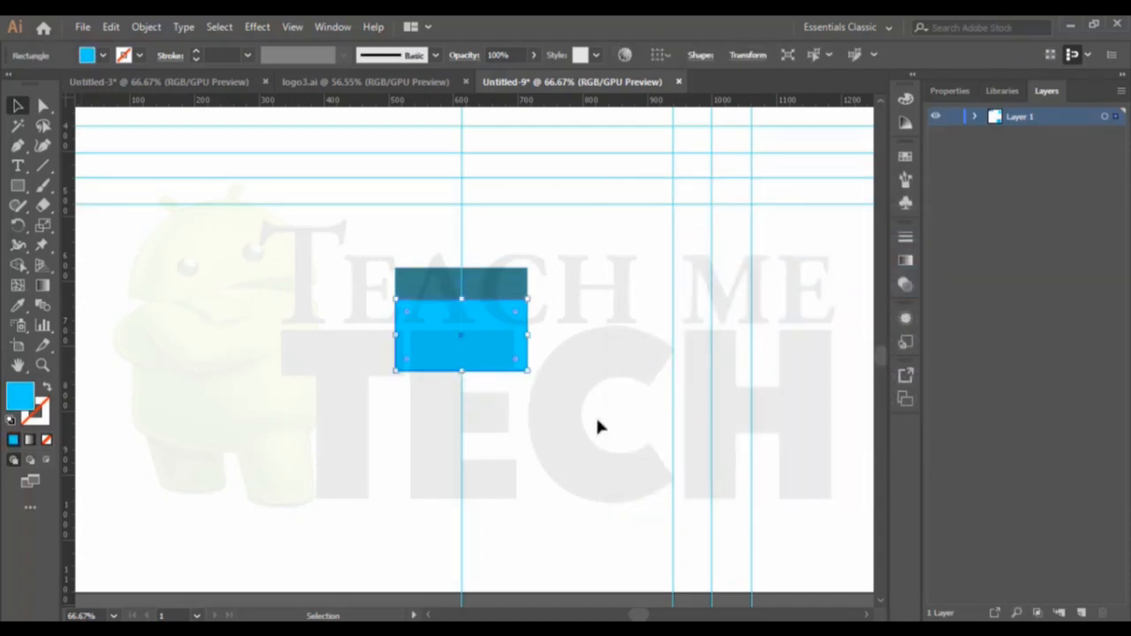
pyautogui.click(588, 426)
# Step: Duplicate the dark teal strip straight down so the copy sits flush against the light blue rectangle's lower edge
pyautogui.click(507, 293)
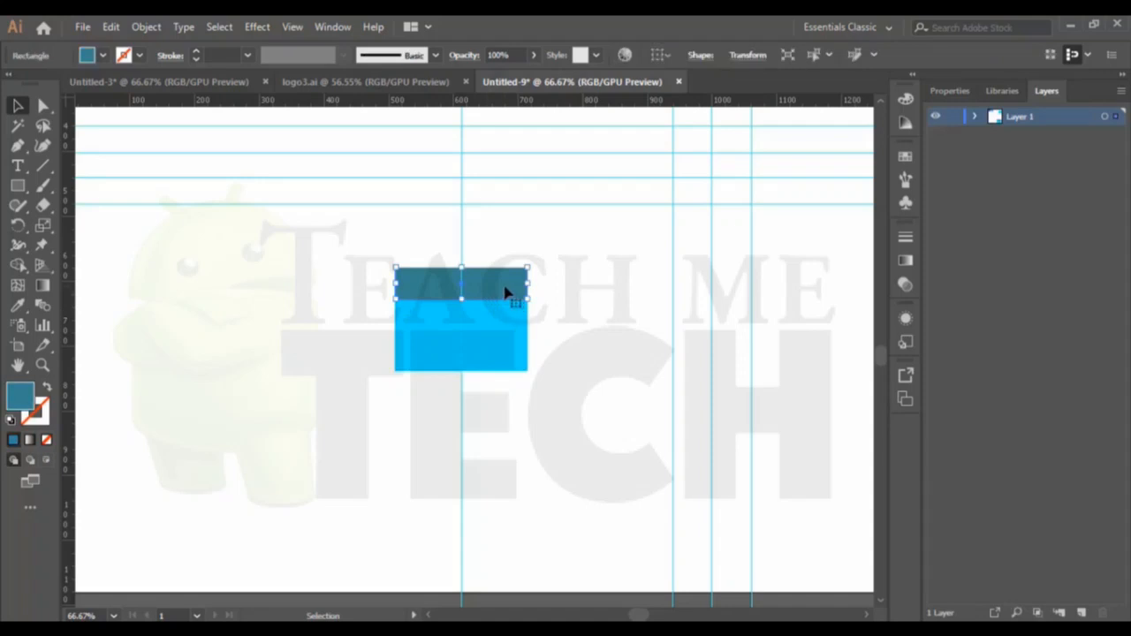
pyautogui.moveTo(506, 293); pyautogui.dragTo(508, 393)
pyautogui.click(525, 435)
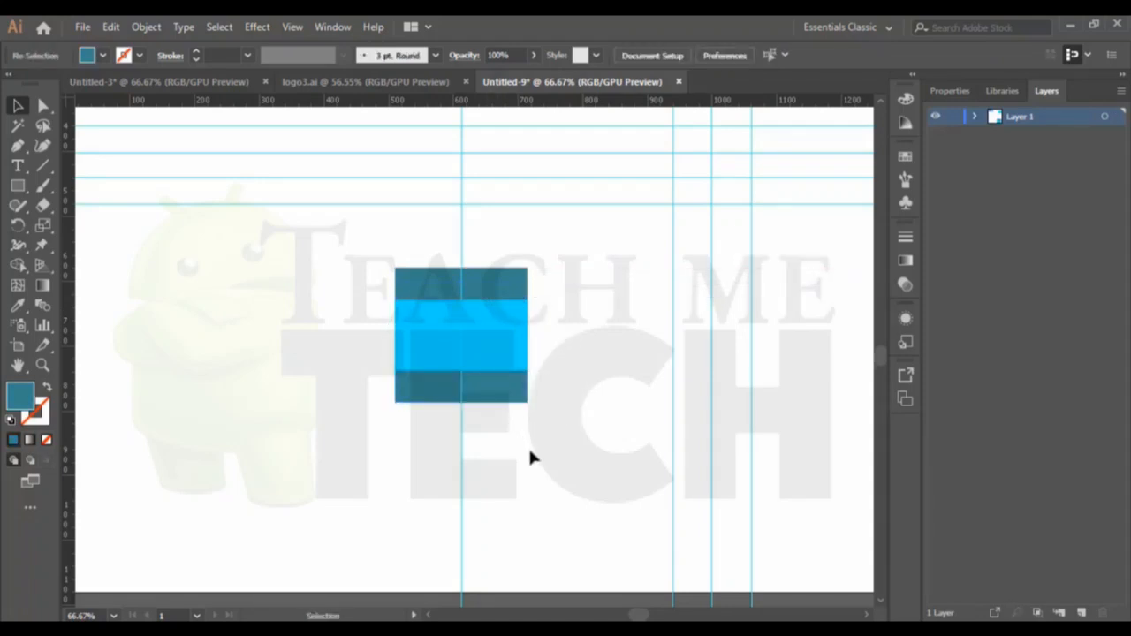
pyautogui.moveTo(355, 248); pyautogui.dragTo(551, 453)
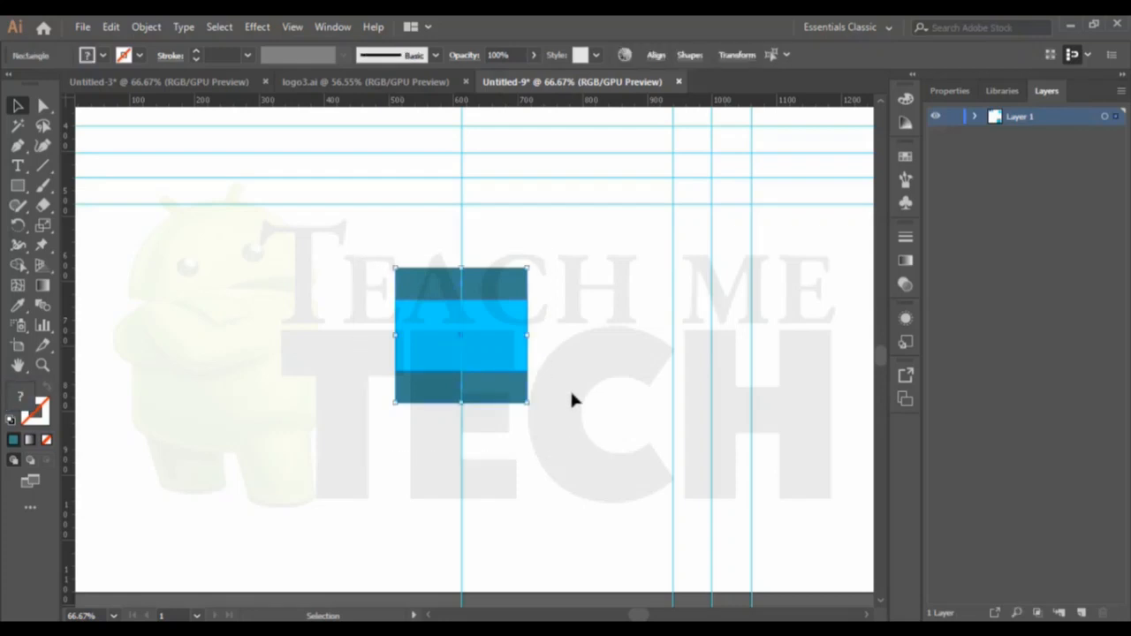
pyautogui.click(563, 402)
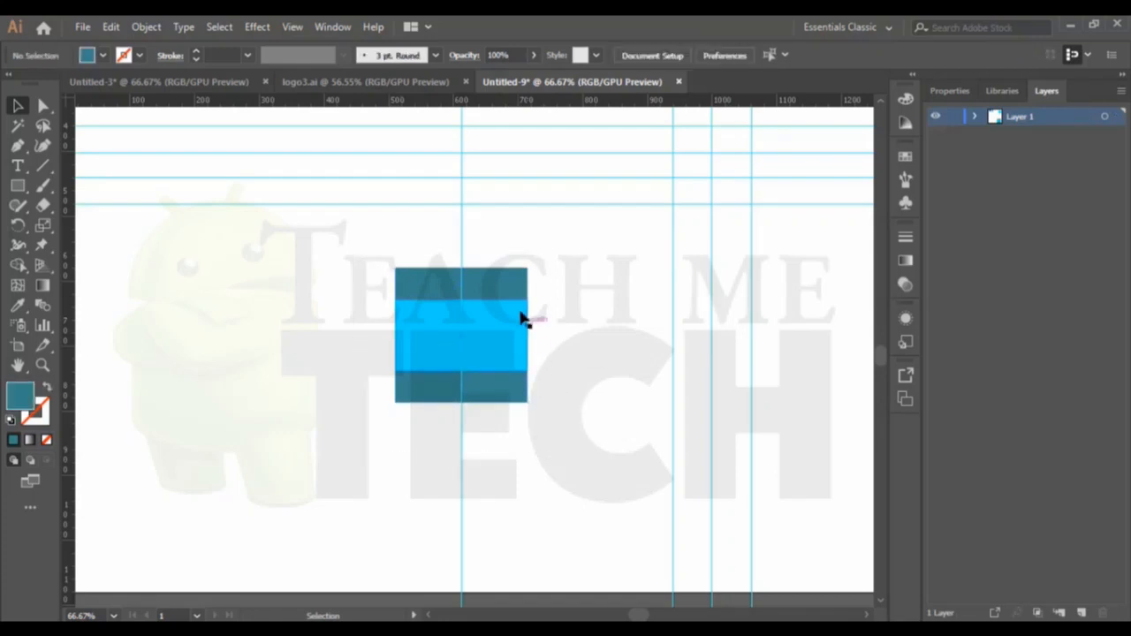
# Step: Turn the upper teal strip into an upward-pointing triangle by adding an anchor where the guide crosses its top edge and deleting both top corners
pyautogui.click(478, 283)
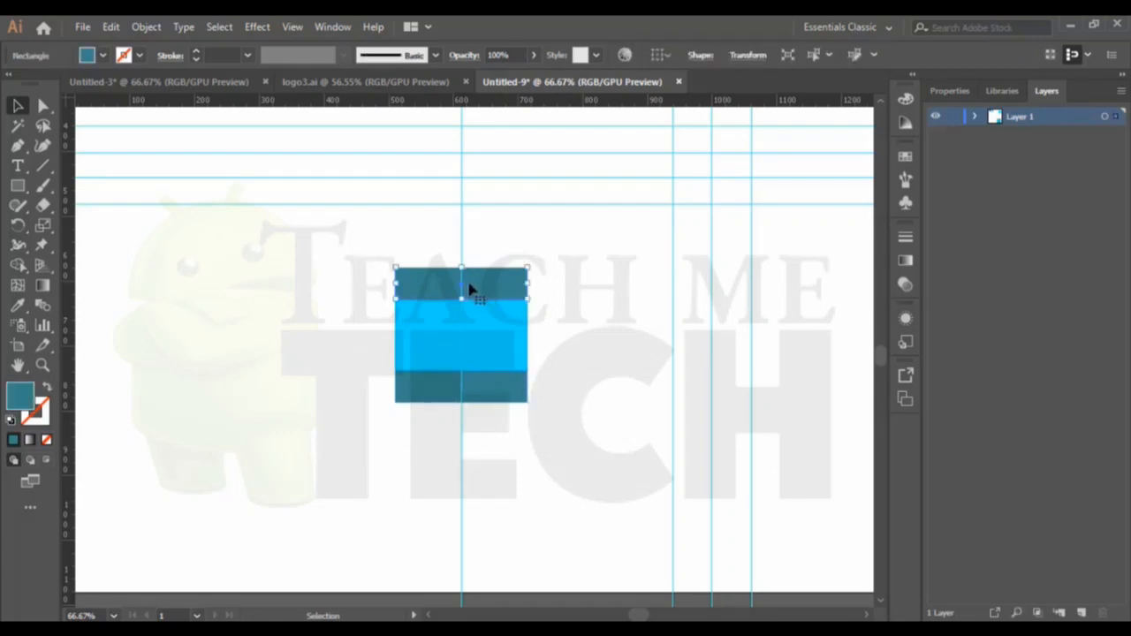
pyautogui.click(23, 151)
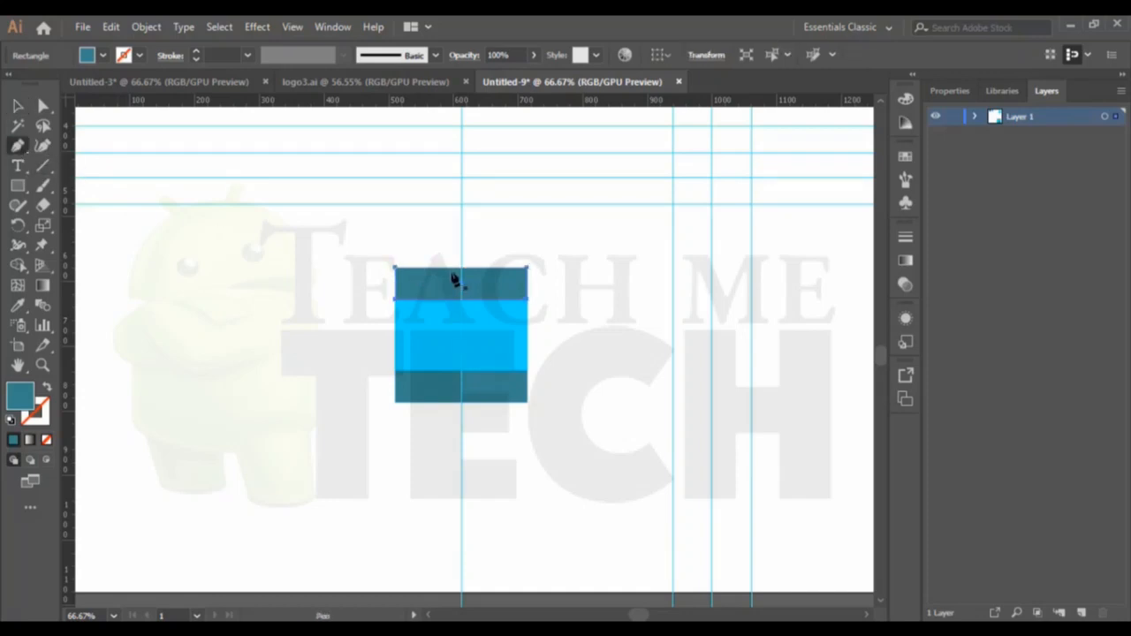
pyautogui.click(461, 267)
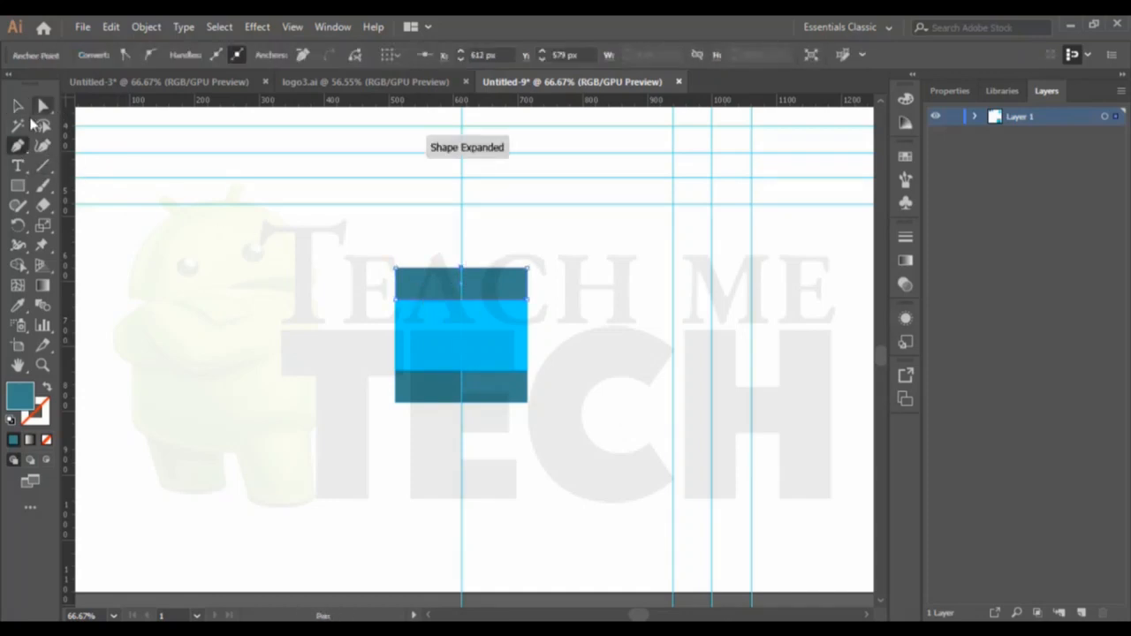
pyautogui.click(18, 146)
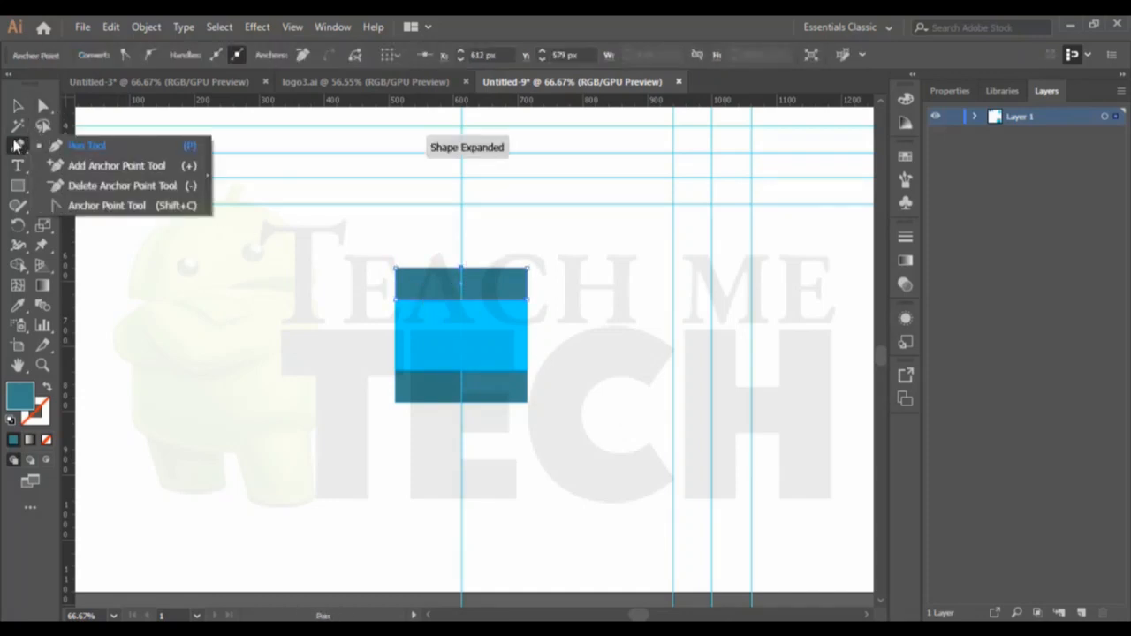
pyautogui.click(112, 190)
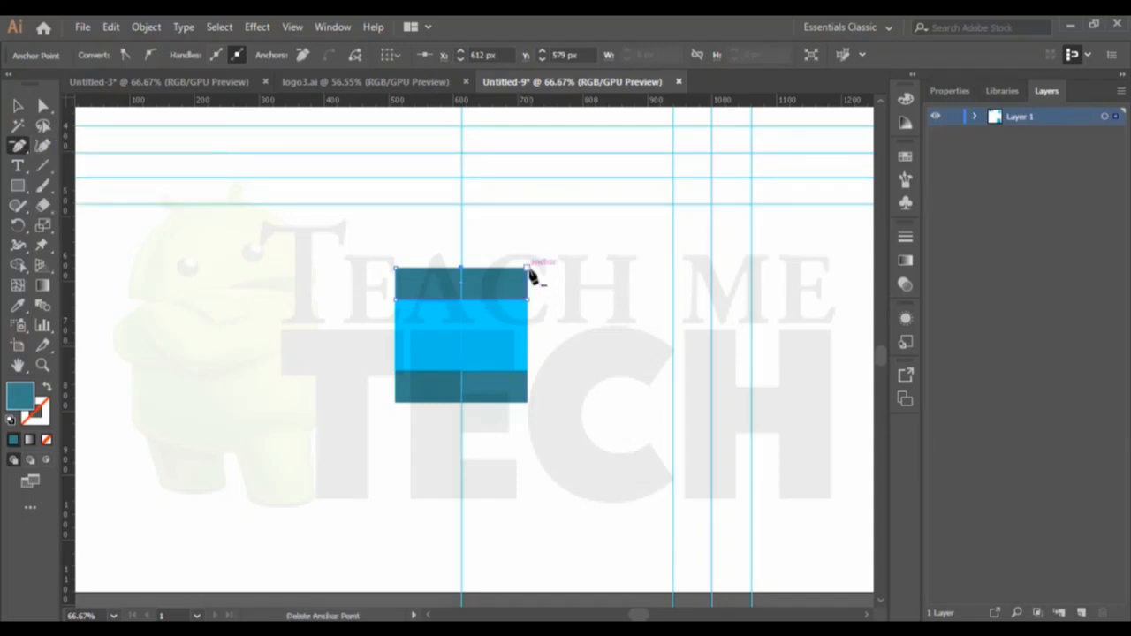
pyautogui.click(529, 269)
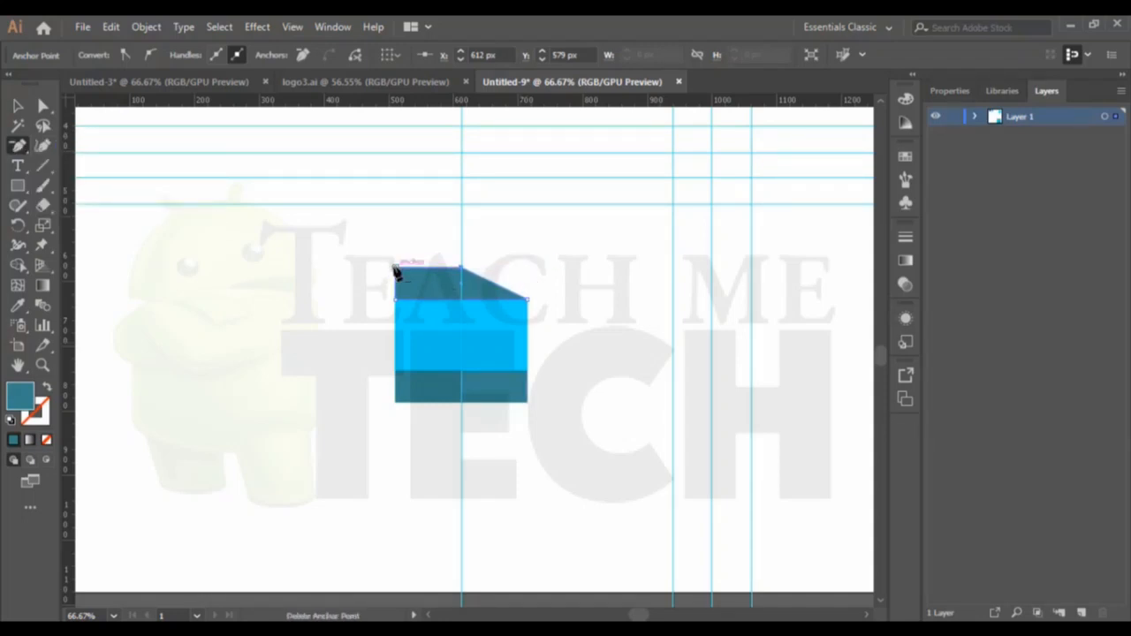
pyautogui.click(395, 268)
pyautogui.click(18, 105)
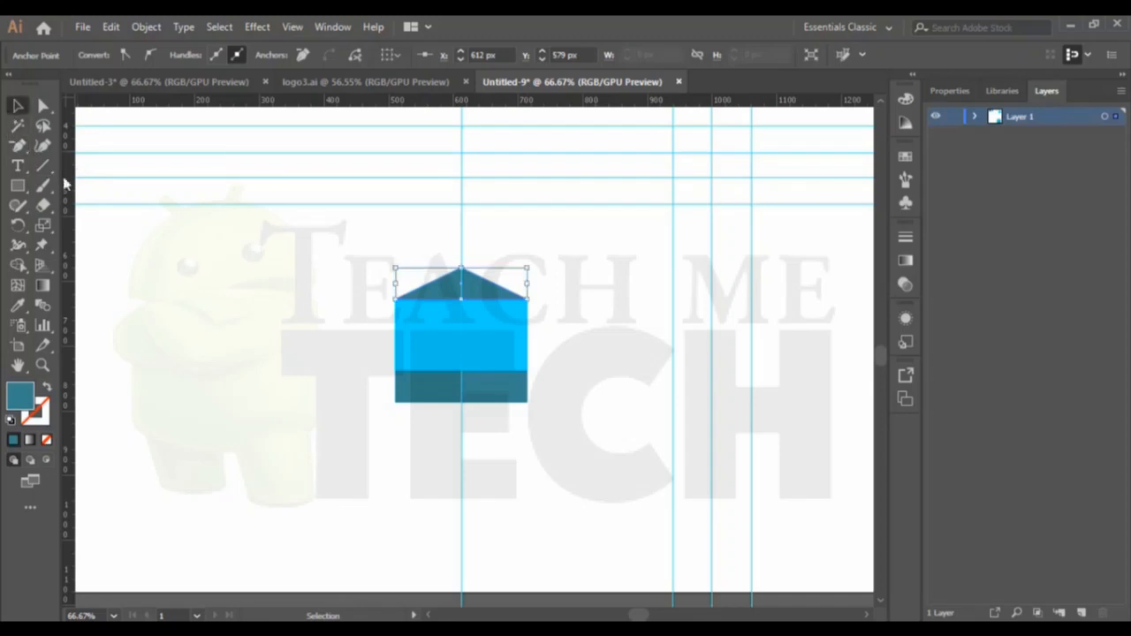
# Step: Turn the lower teal strip into a downward-pointing triangle by adding an anchor at its bottom edge's midpoint and deleting both bottom corners
pyautogui.click(504, 393)
pyautogui.click(17, 146)
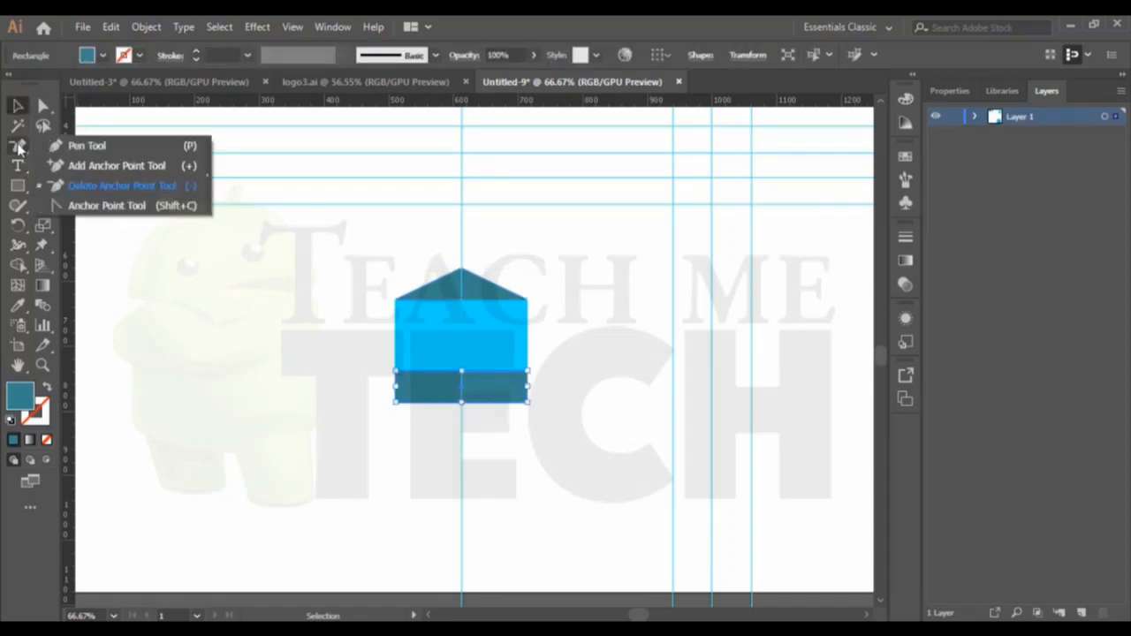
pyautogui.click(77, 146)
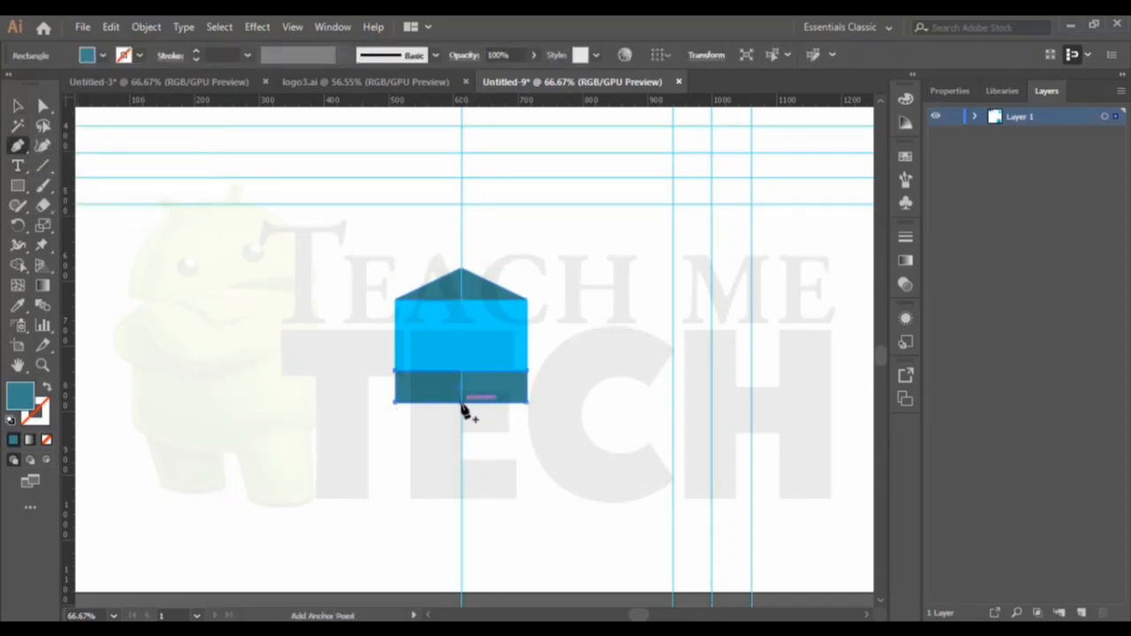
pyautogui.click(462, 403)
pyautogui.click(18, 146)
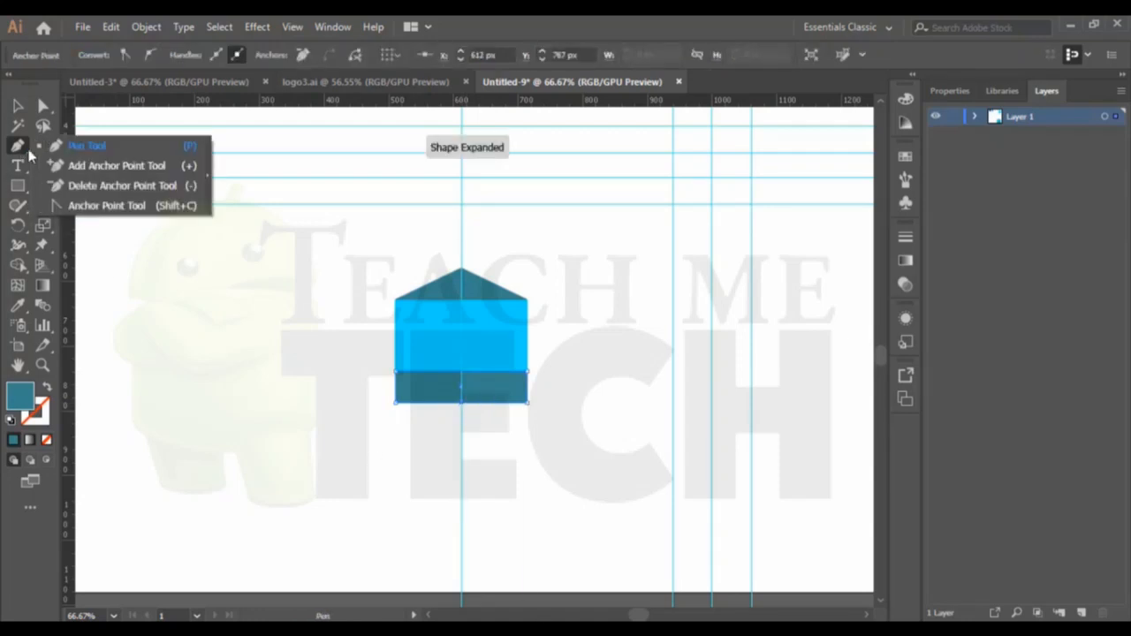
pyautogui.click(115, 188)
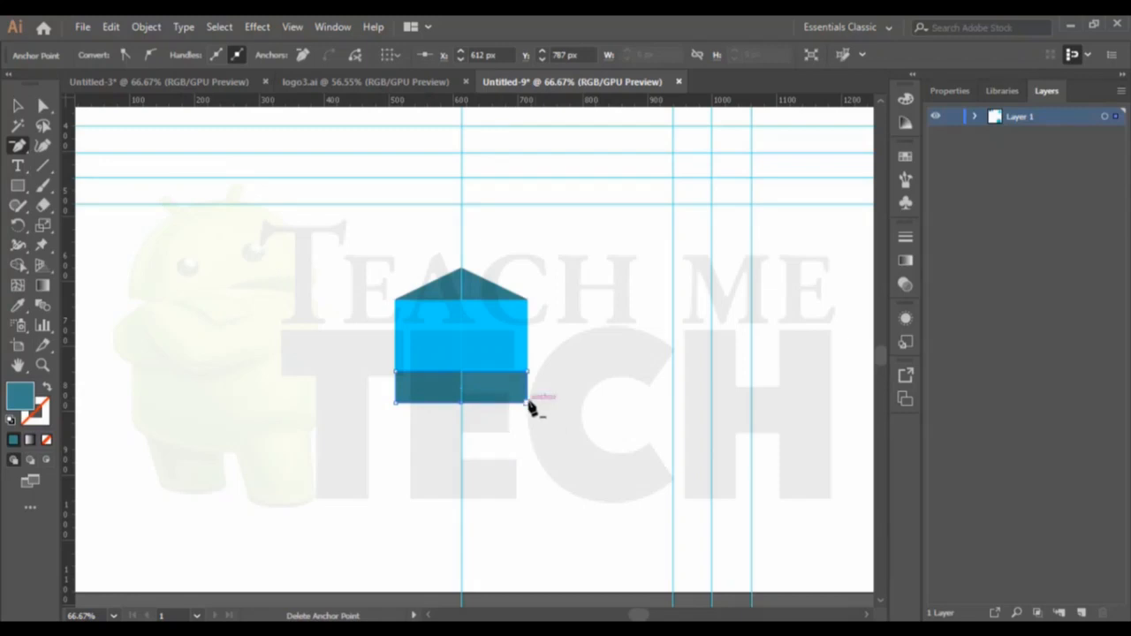
pyautogui.click(527, 403)
pyautogui.click(396, 403)
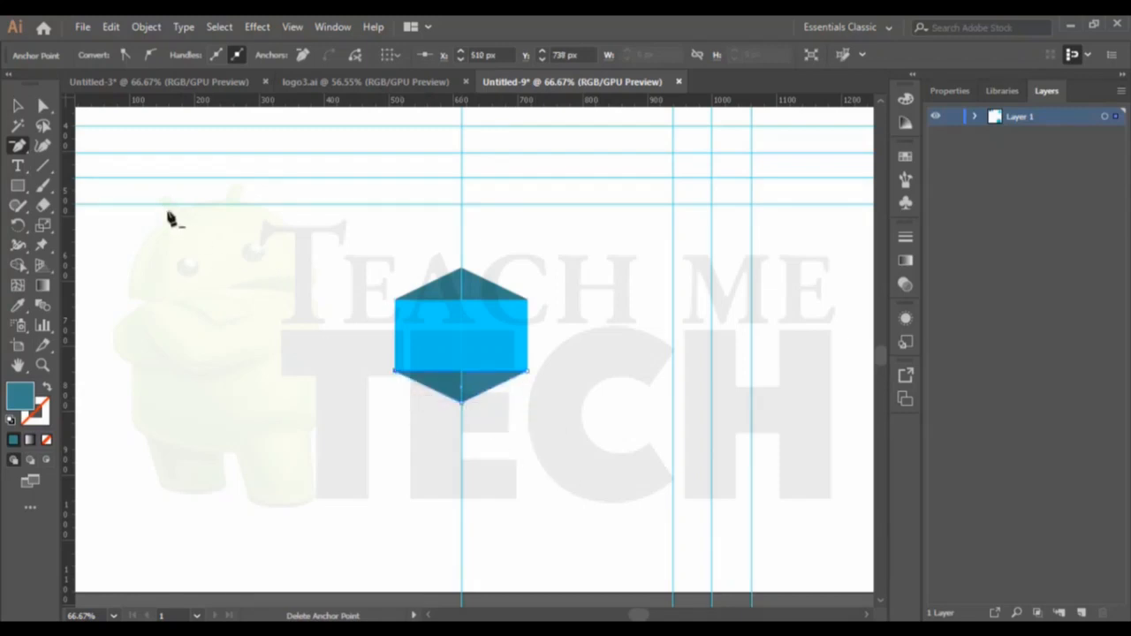
pyautogui.click(18, 106)
pyautogui.click(548, 493)
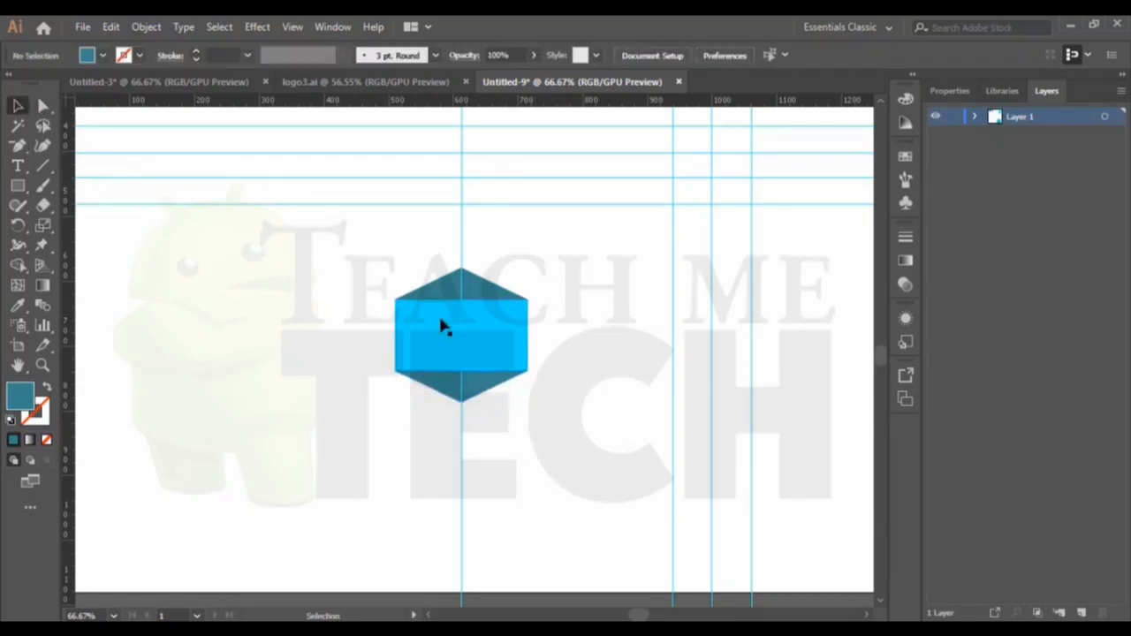
# Step: Move the rectangle and both triangles together to the left of the centre guide and unite them into one hexagon with Pathfinder
pyautogui.click(504, 354)
pyautogui.moveTo(505, 354); pyautogui.dragTo(378, 358)
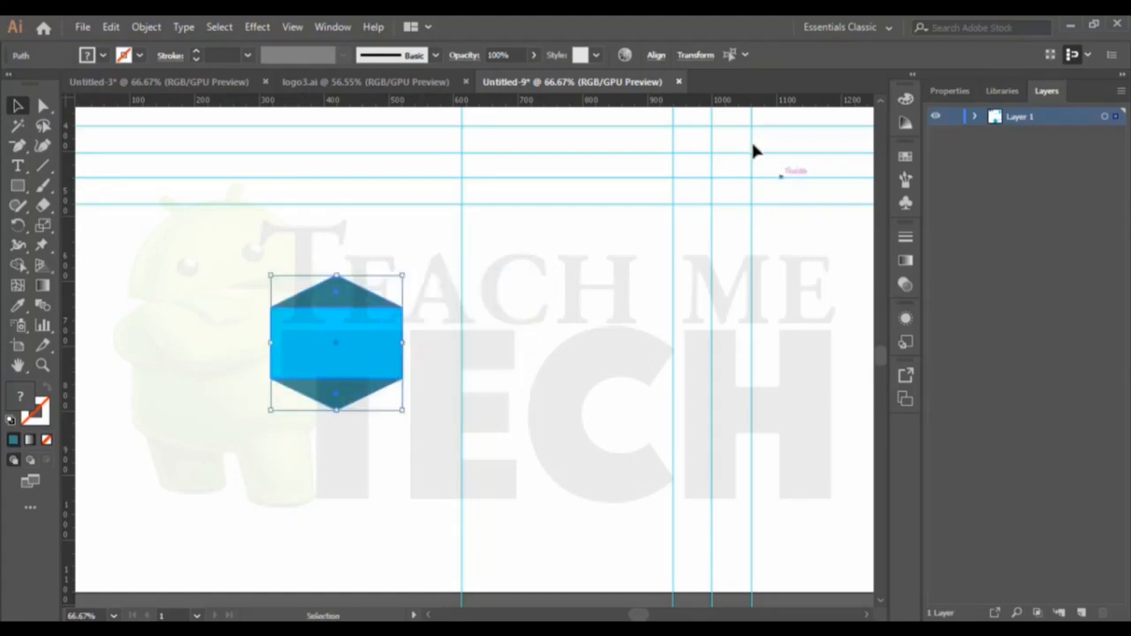
pyautogui.click(324, 28)
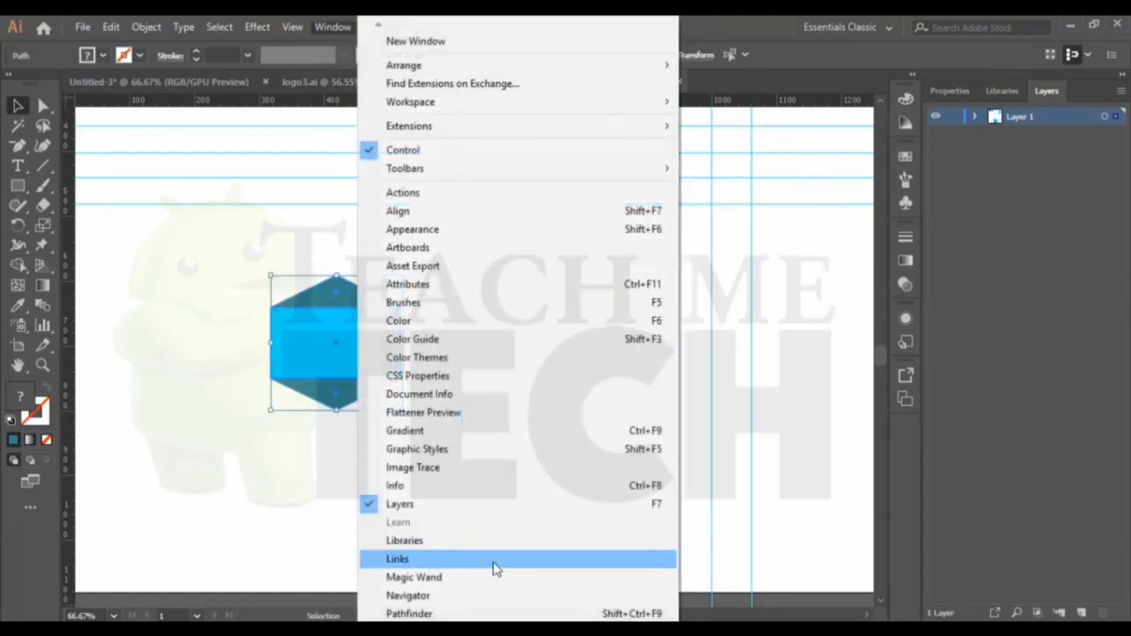
pyautogui.click(425, 614)
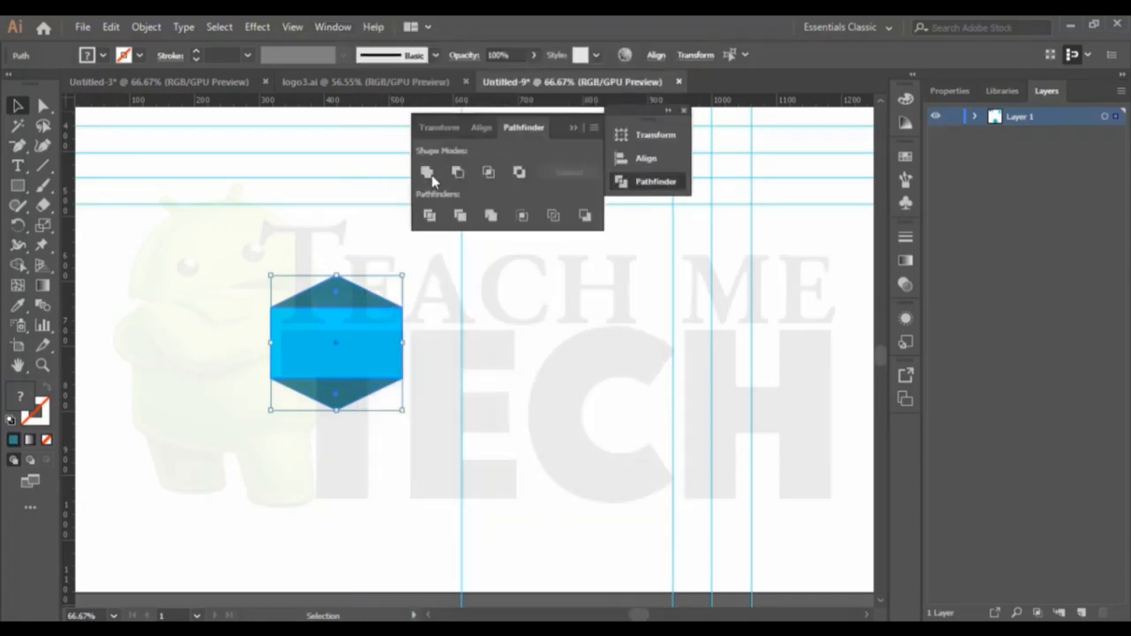
pyautogui.click(427, 173)
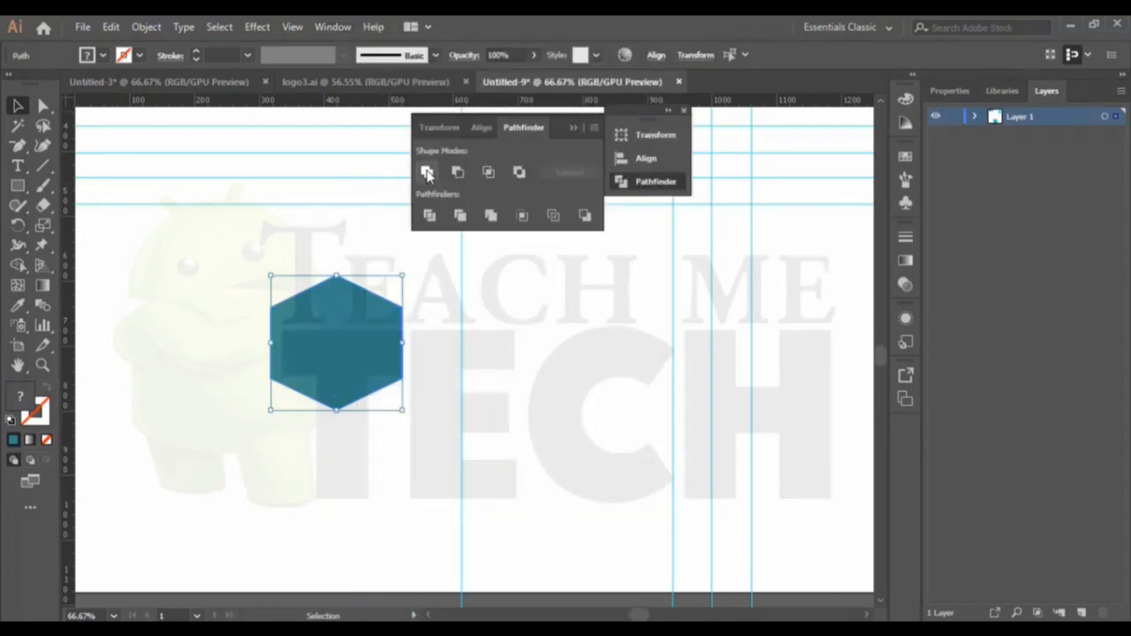
pyautogui.click(433, 378)
# Step: Narrow the united hexagon to about 188 px wide, move it to about 685 px horizontally, and close the Pathfinder controls, keeping the hexagon selected
pyautogui.click(353, 344)
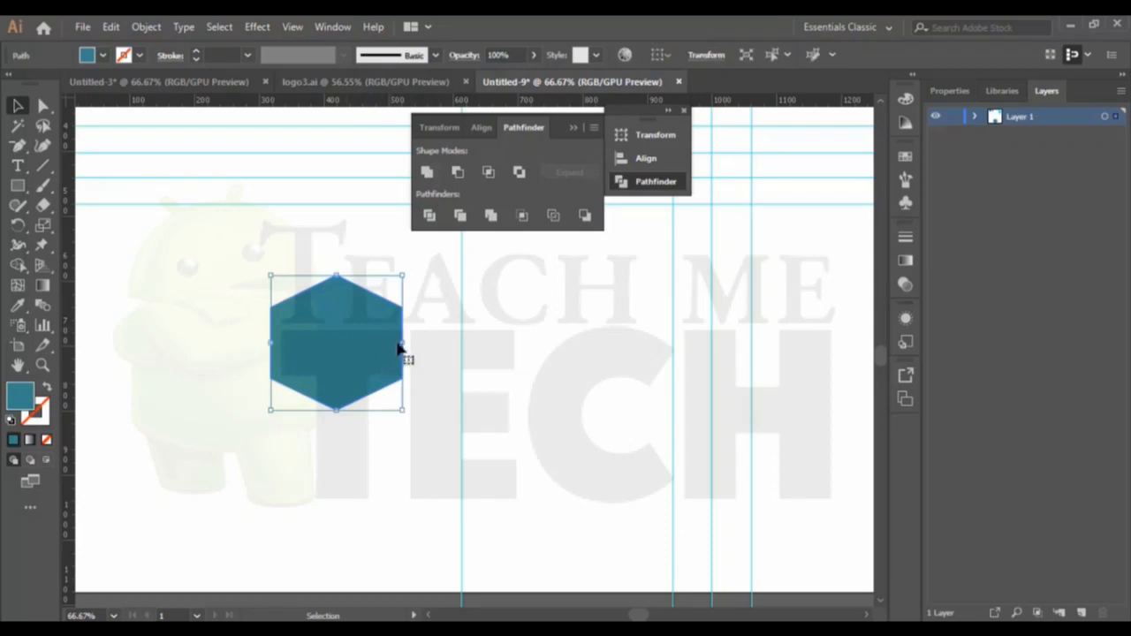
pyautogui.moveTo(403, 343); pyautogui.dragTo(523, 381)
pyautogui.click(407, 450)
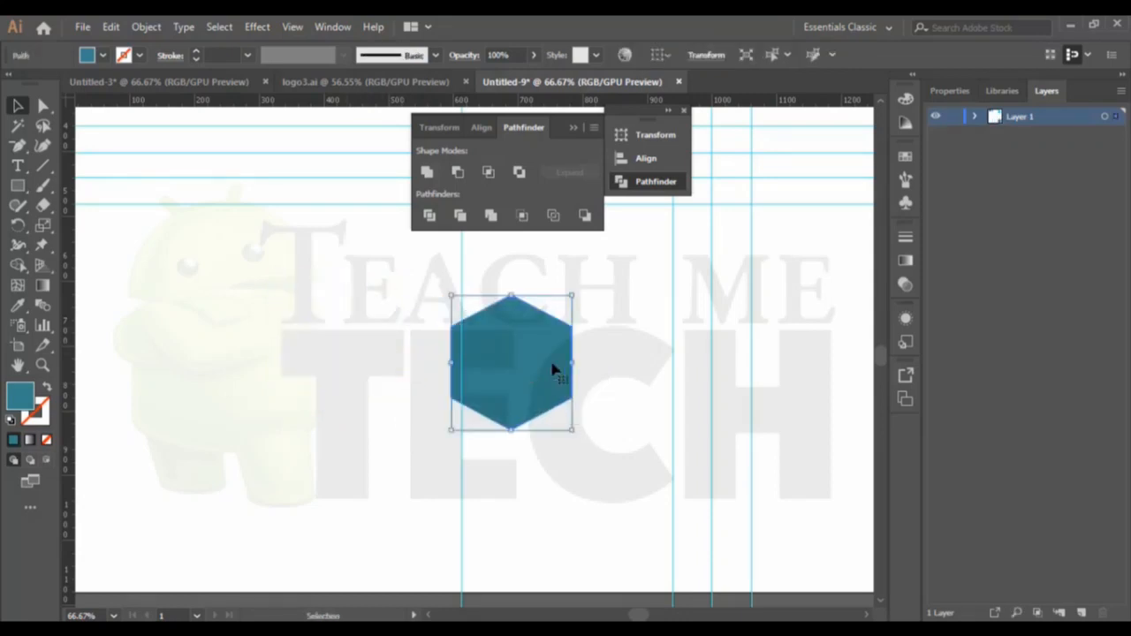
pyautogui.click(573, 129)
pyautogui.click(685, 111)
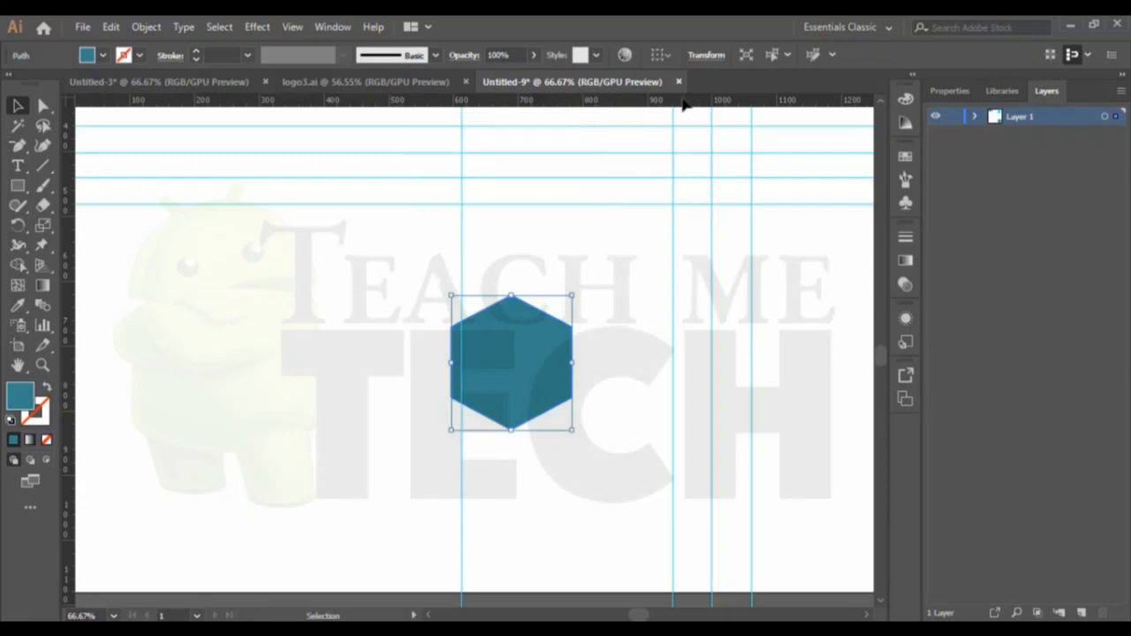
pyautogui.hotkey('ctrl', '-')
pyautogui.press('p')
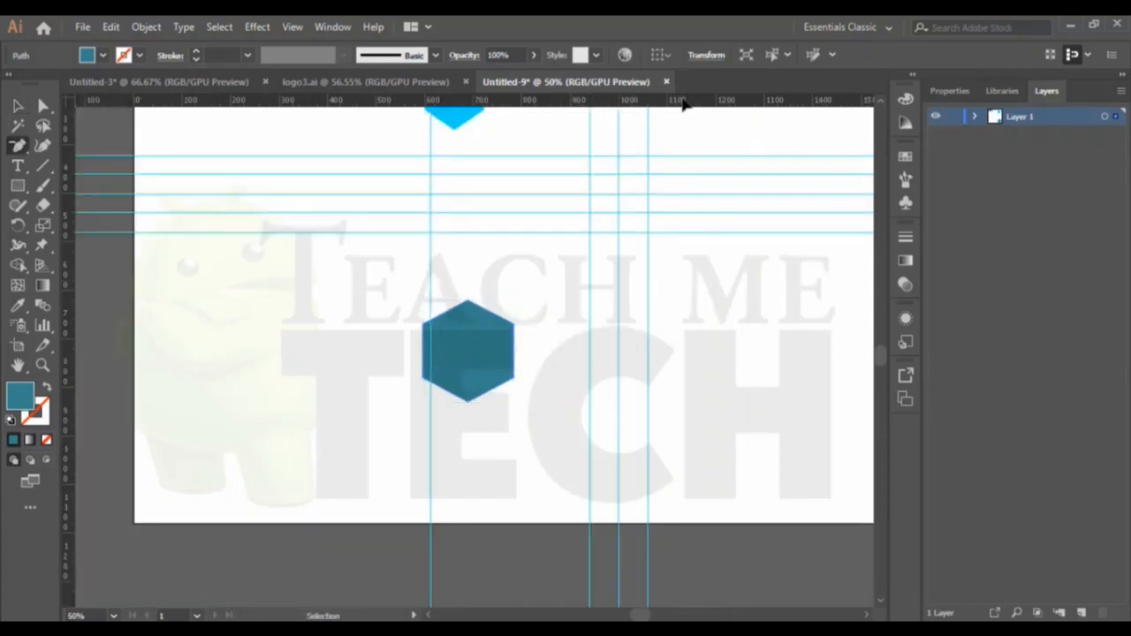
pyautogui.hotkey('ctrl', '-')
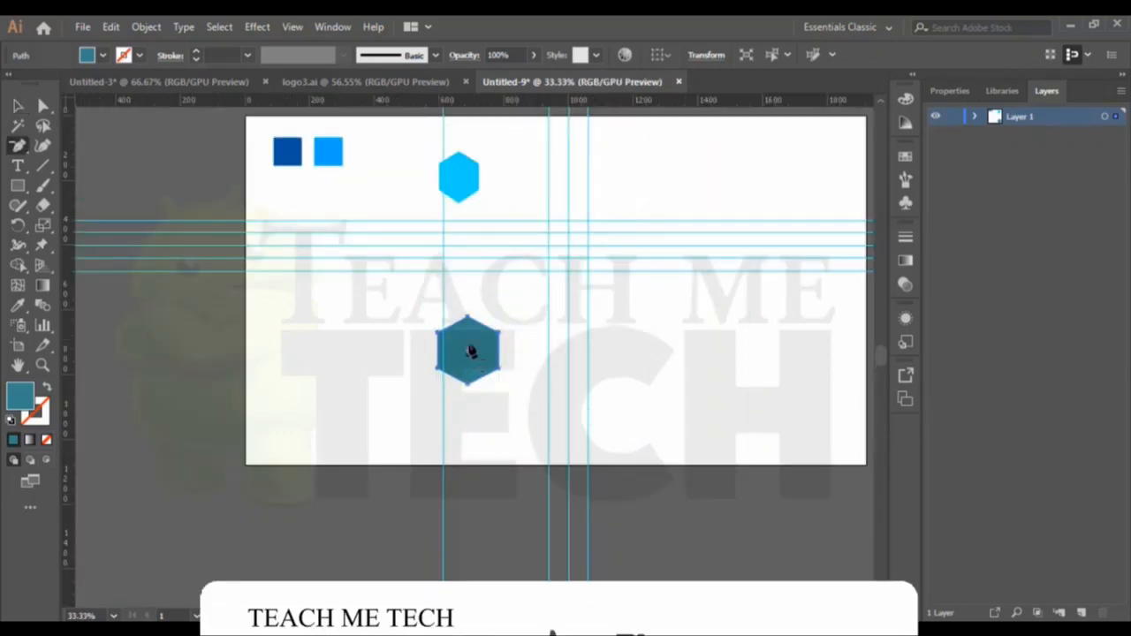
pyautogui.click(18, 105)
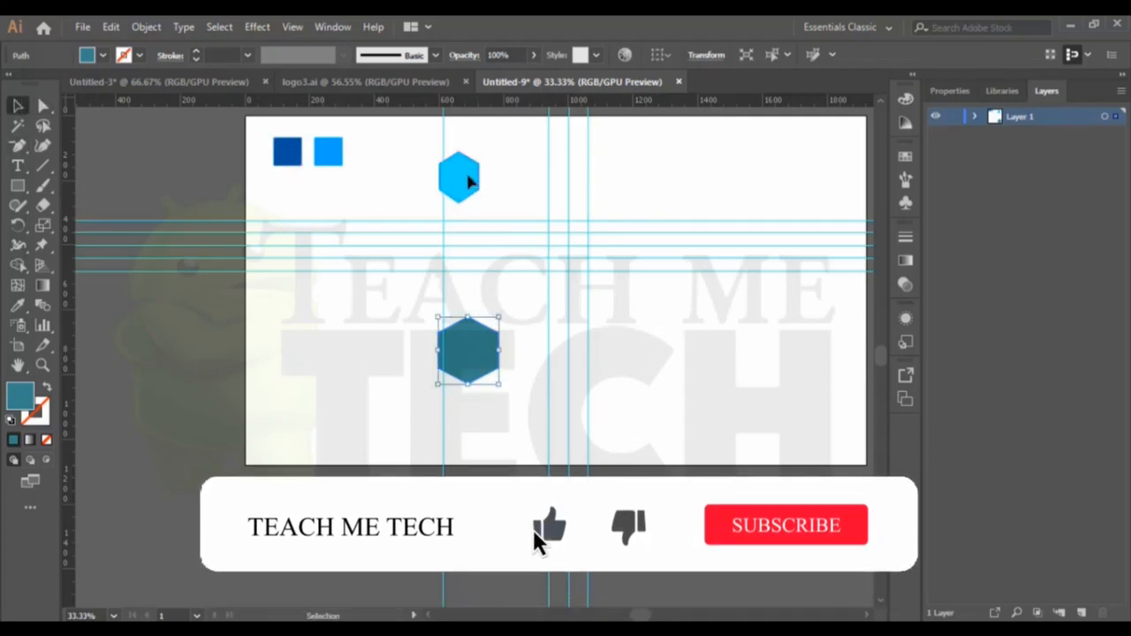
# Step: Move the light-blue hexagon beside the teal one in the lower part of the artboard and widen it to about 137 px
pyautogui.moveTo(469, 182); pyautogui.dragTo(360, 360)
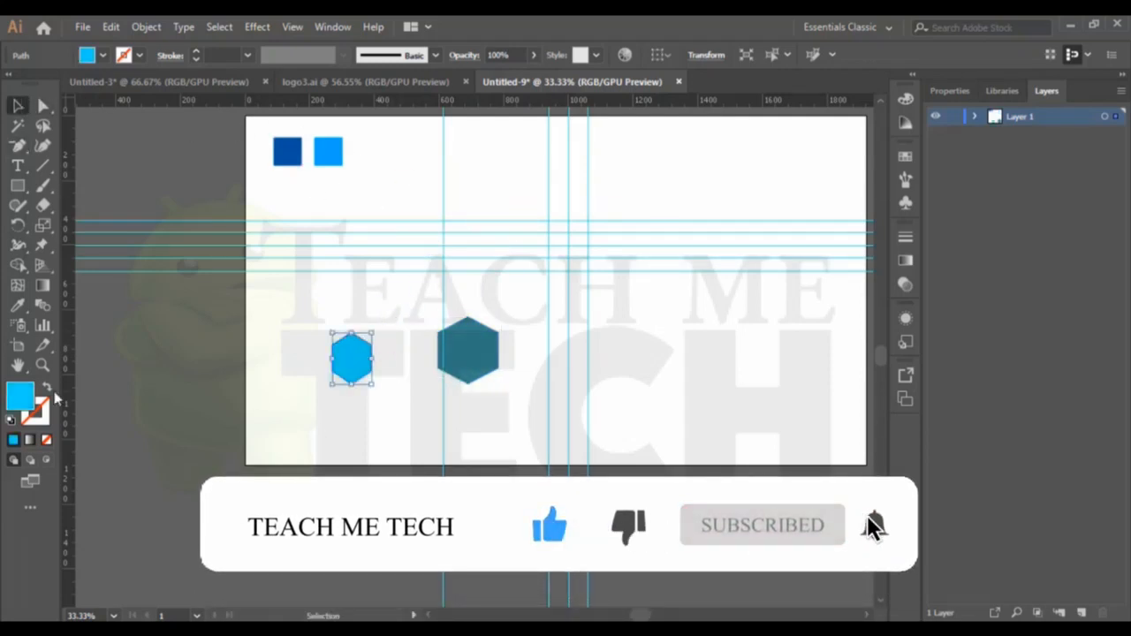
pyautogui.click(18, 365)
pyautogui.click(42, 365)
pyautogui.click(361, 362)
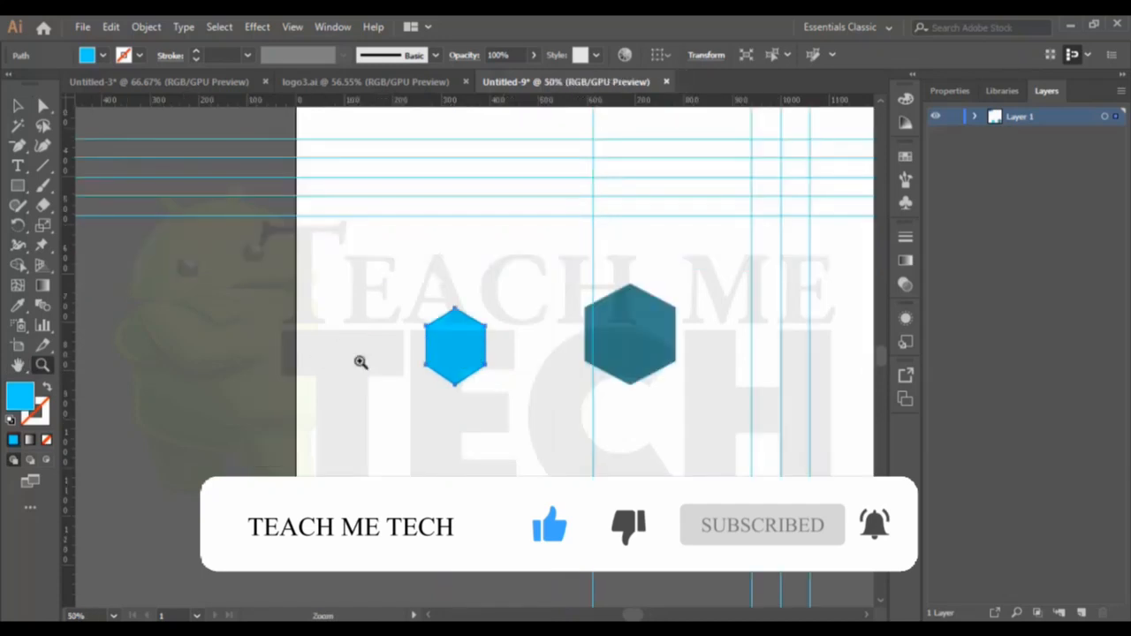
pyautogui.scroll(-1, 469, 396)
pyautogui.click(17, 110)
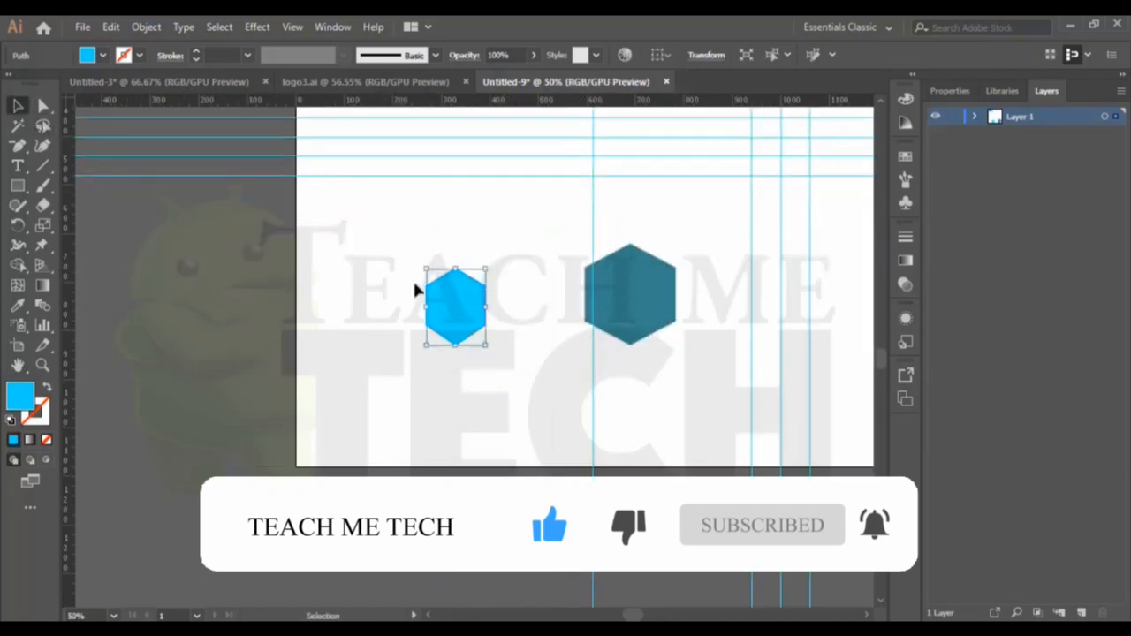
pyautogui.moveTo(485, 307); pyautogui.dragTo(493, 306)
pyautogui.click(512, 360)
pyautogui.click(489, 316)
pyautogui.click(485, 380)
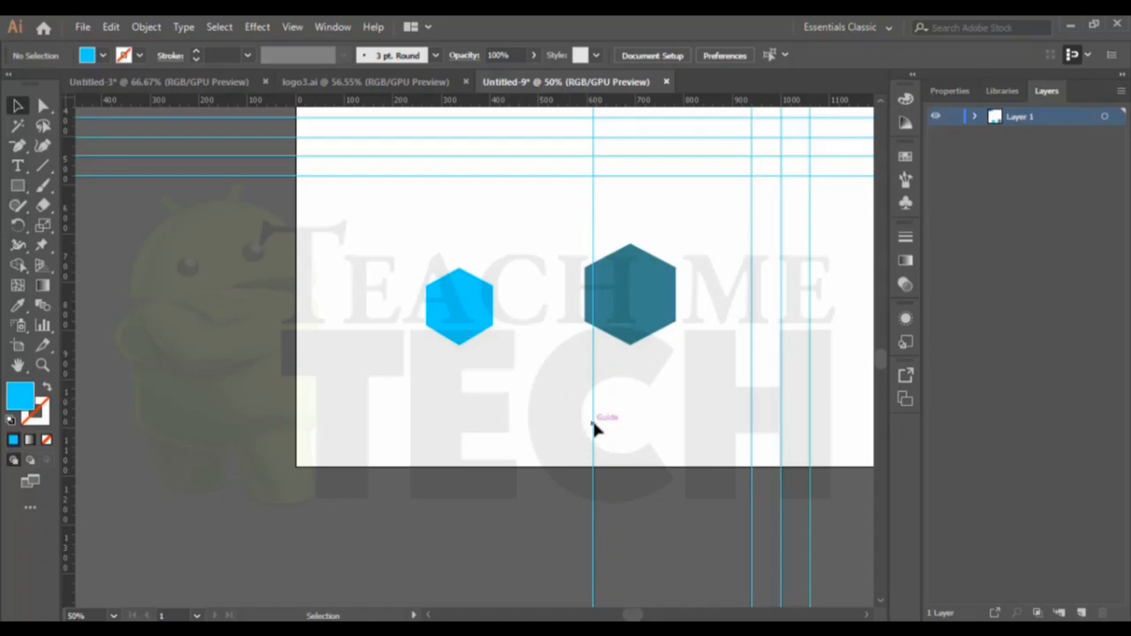
# Step: Delete the large teal hexagon and move the light-blue hexagon into its area, across the remaining vertical guide
pyautogui.click(465, 334)
pyautogui.click(652, 317)
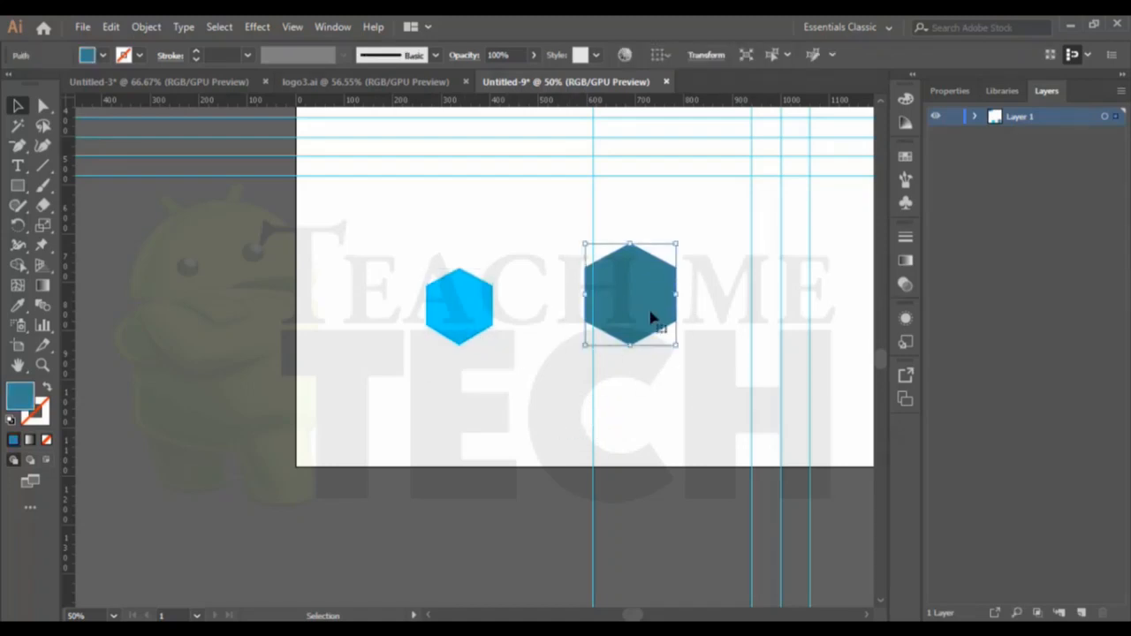
pyautogui.press('Delete')
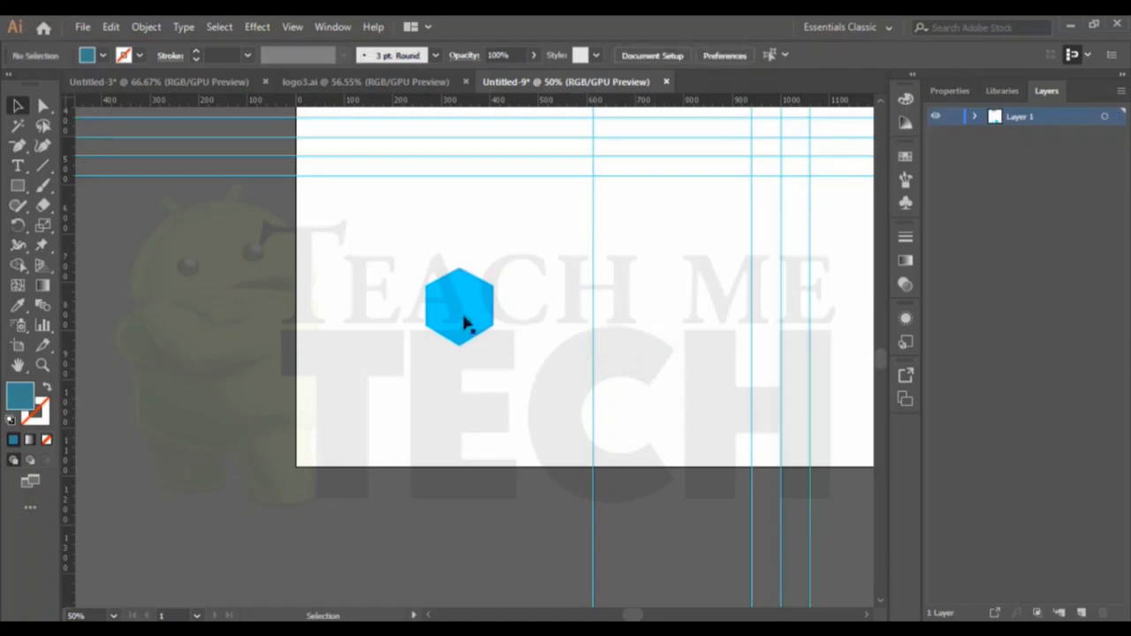
pyautogui.moveTo(462, 307); pyautogui.dragTo(579, 299)
pyautogui.scroll(2, 709, 408)
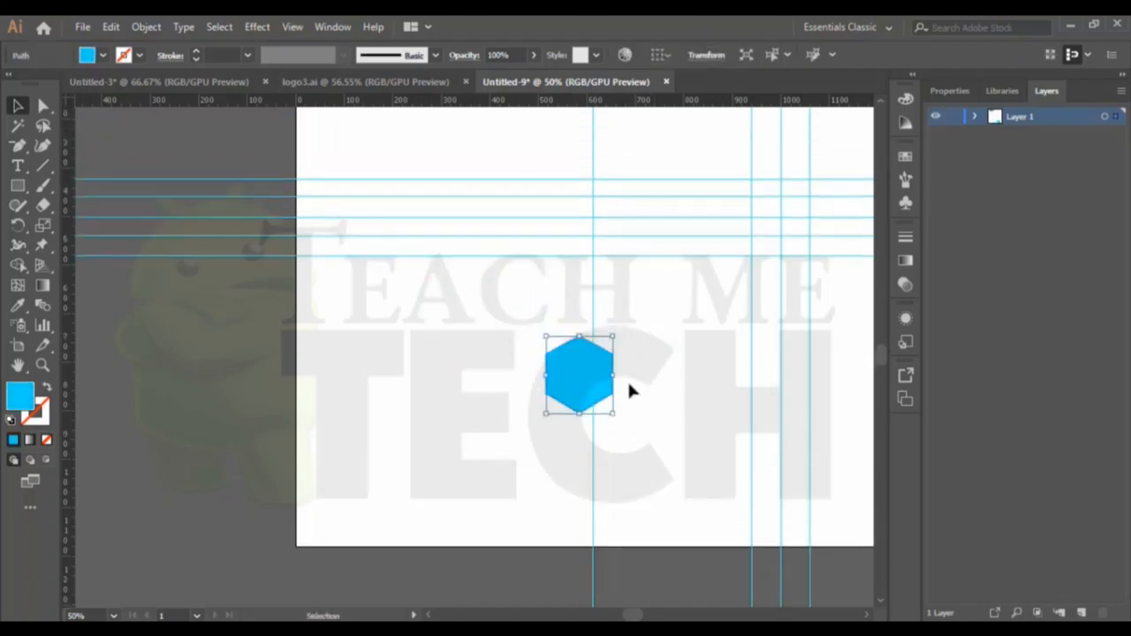
pyautogui.moveTo(583, 376); pyautogui.dragTo(576, 351)
# Step: Hide the guides and move the light-blue hexagon to about 715 px across and 600 px down the artboard
pyautogui.rightClick(679, 292)
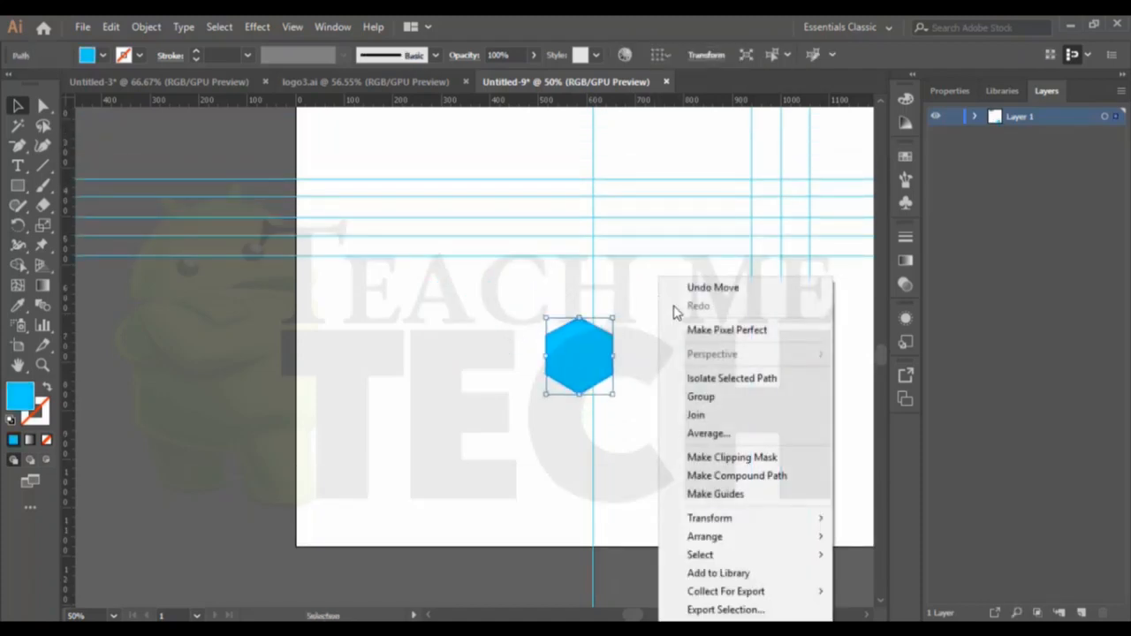
pyautogui.click(448, 329)
pyautogui.click(448, 328)
pyautogui.rightClick(447, 325)
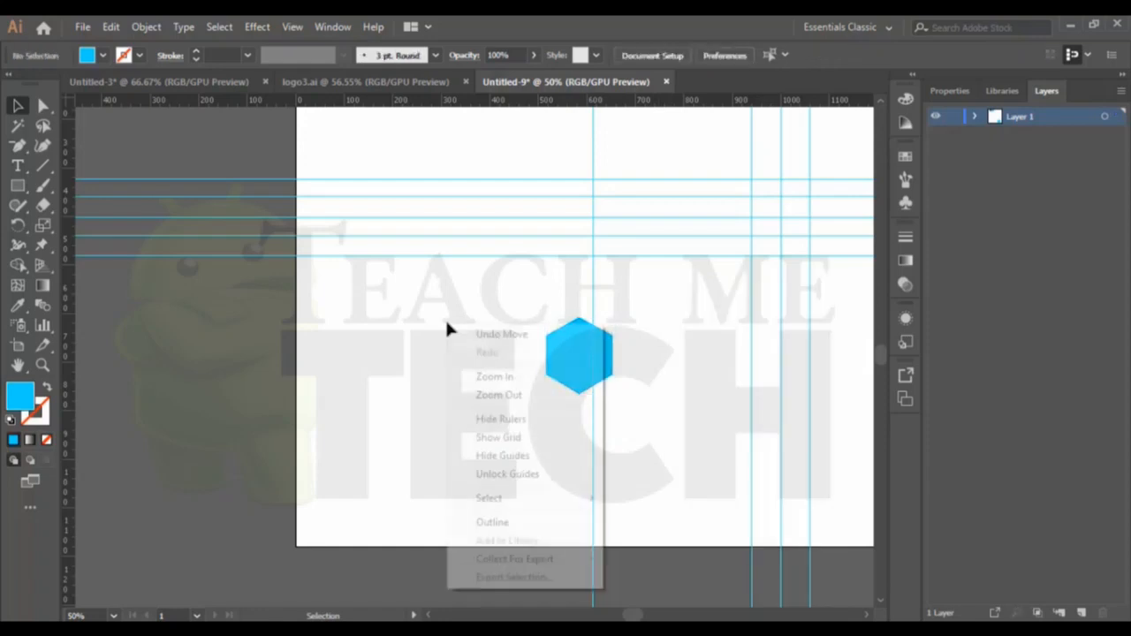
pyautogui.click(533, 458)
pyautogui.moveTo(571, 351); pyautogui.dragTo(639, 288)
pyautogui.scroll(1, 709, 450)
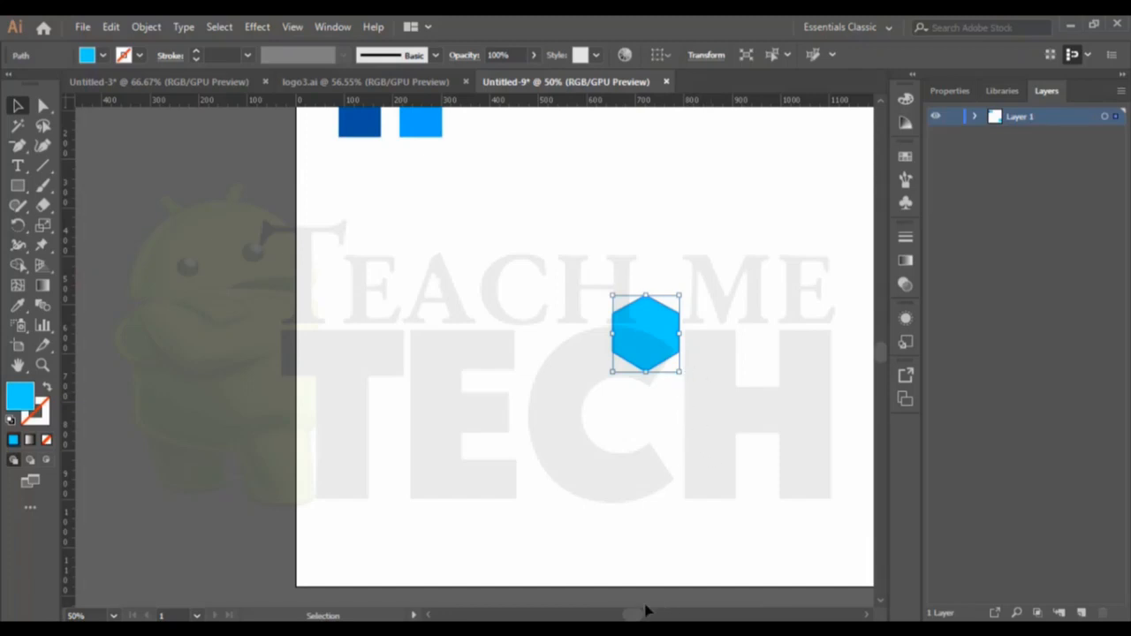
pyautogui.moveTo(638, 616); pyautogui.dragTo(644, 616)
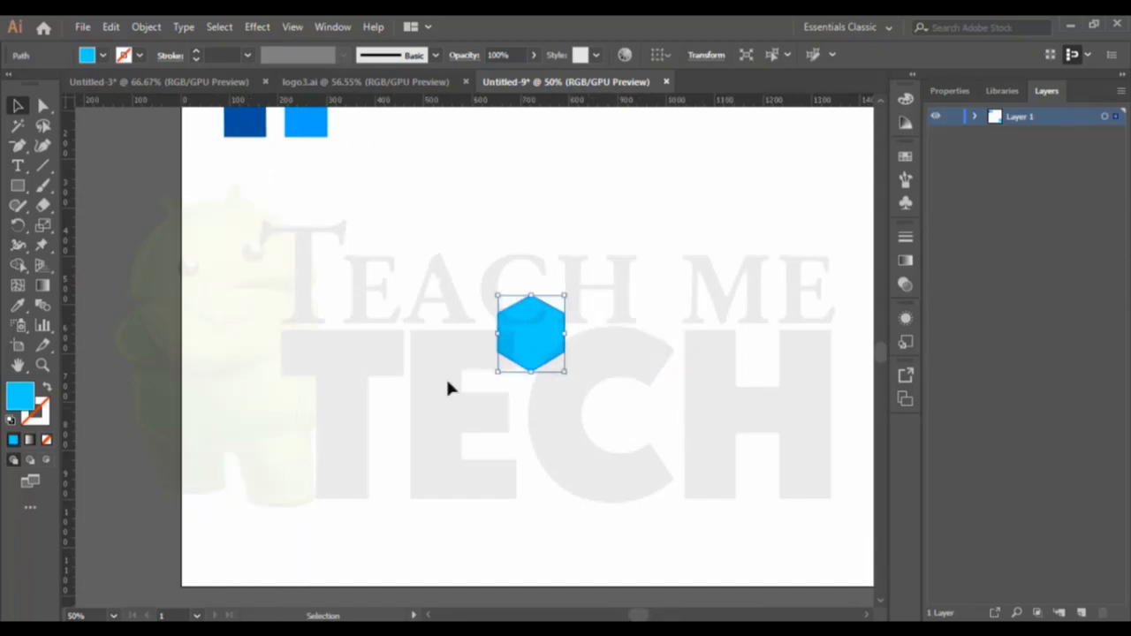
# Step: Make a copy of the light-blue hexagon scaled uniformly to 200%, keeping the original
pyautogui.doubleClick(44, 226)
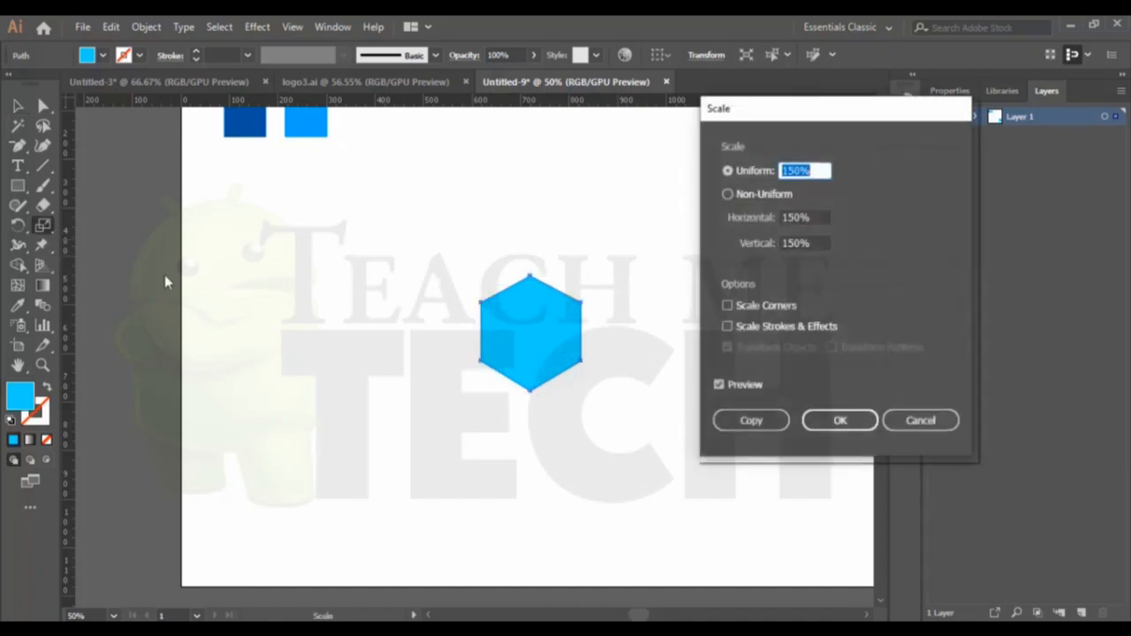
pyautogui.click(822, 170)
pyautogui.doubleClick(795, 169)
pyautogui.write('200')
pyautogui.click(719, 385)
pyautogui.click(720, 386)
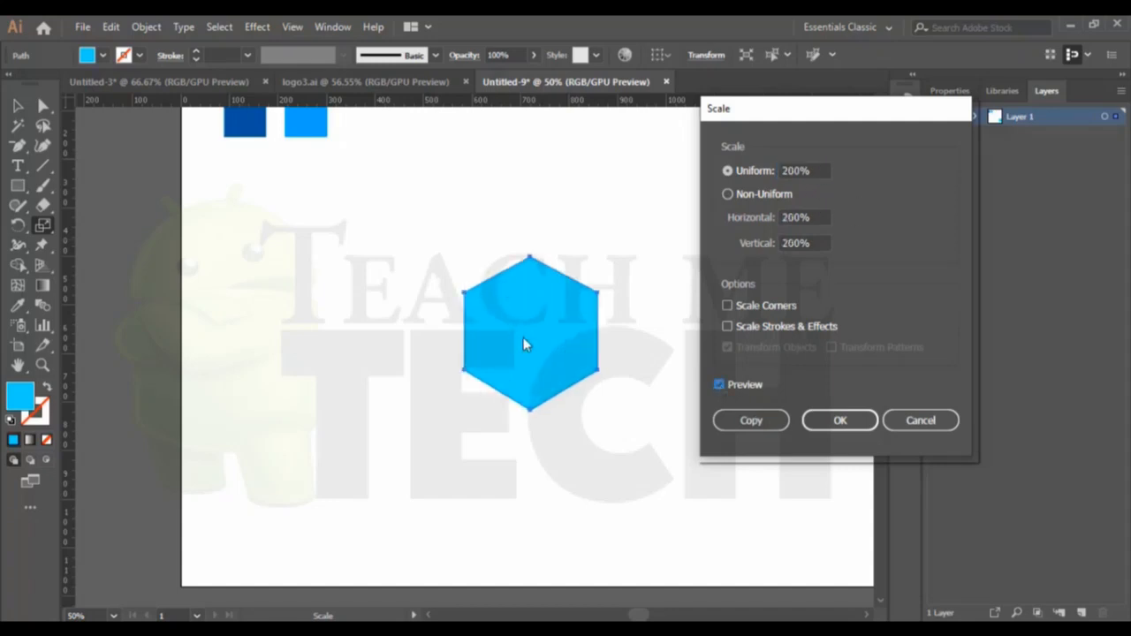
pyautogui.click(765, 428)
# Step: Send the enlarged hexagon copy to the back and fill it with a darker shade of the same blue
pyautogui.rightClick(581, 320)
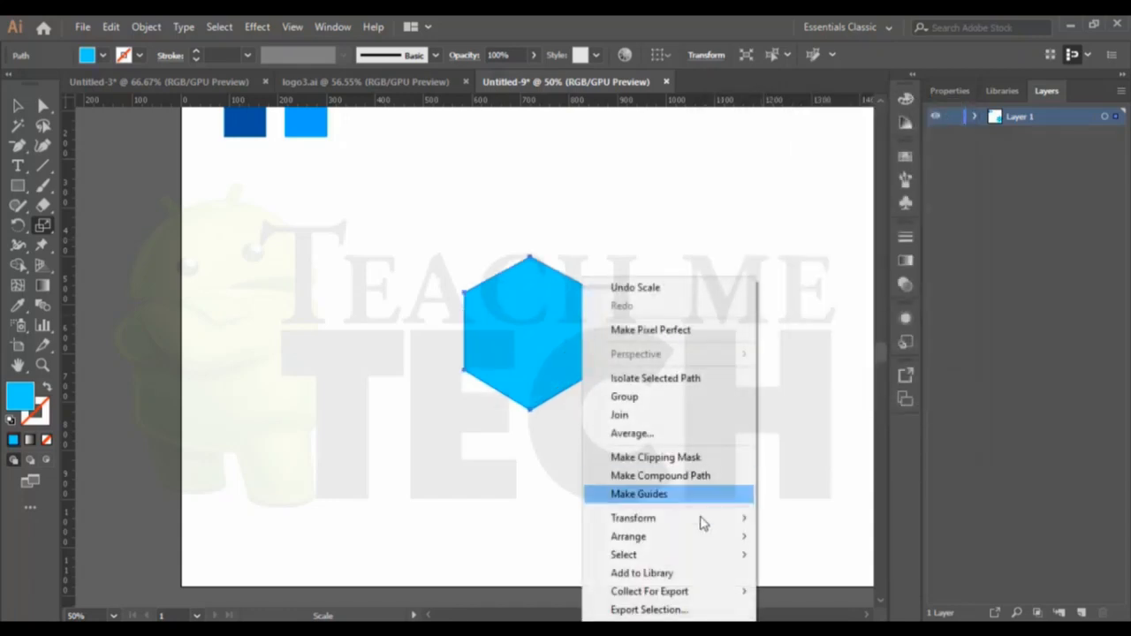
pyautogui.moveTo(695, 537)
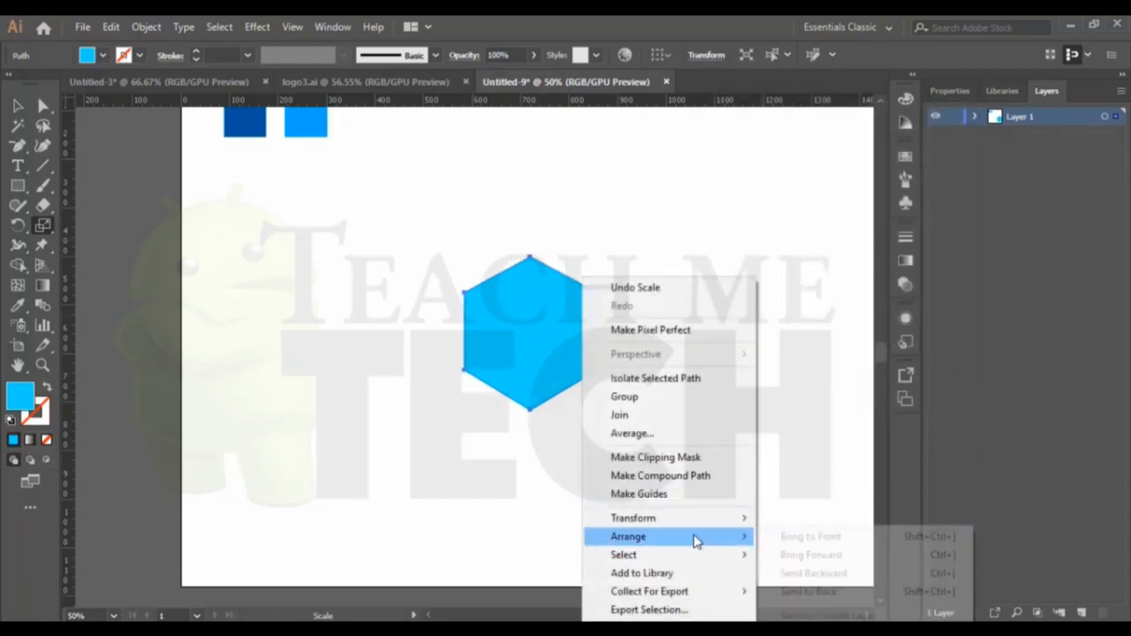
pyautogui.click(806, 591)
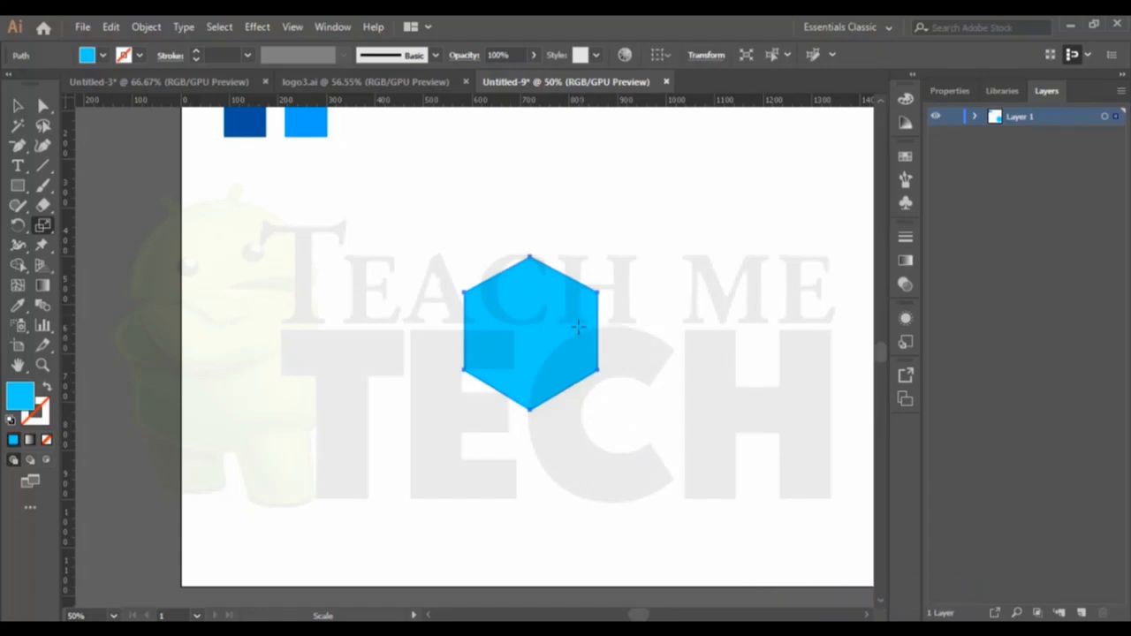
pyautogui.doubleClick(12, 406)
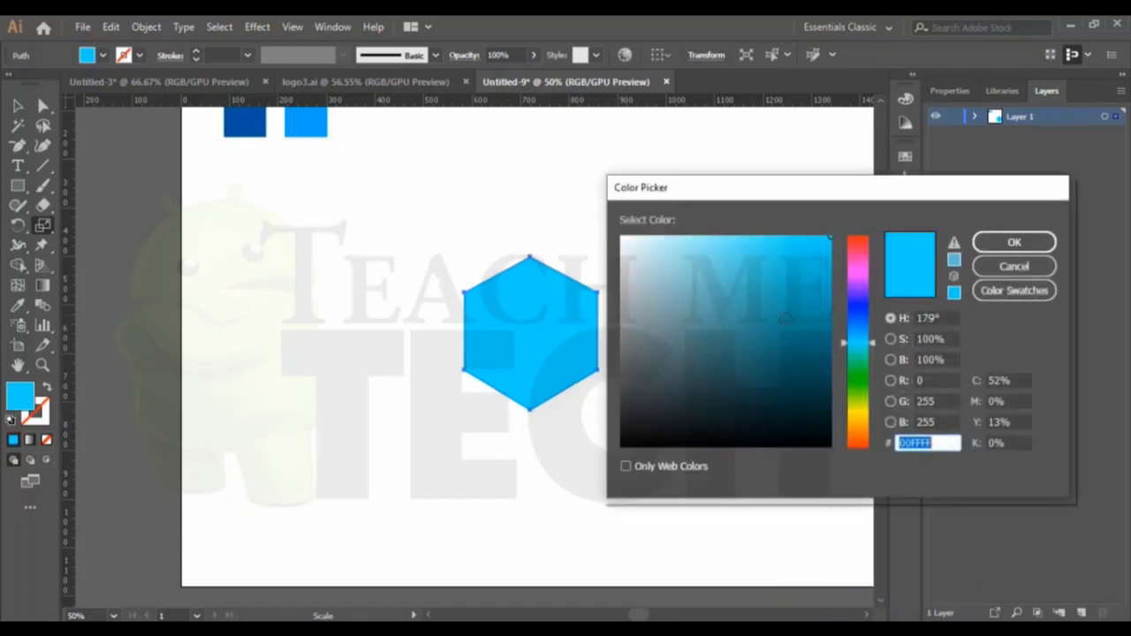
pyautogui.click(787, 310)
pyautogui.click(999, 244)
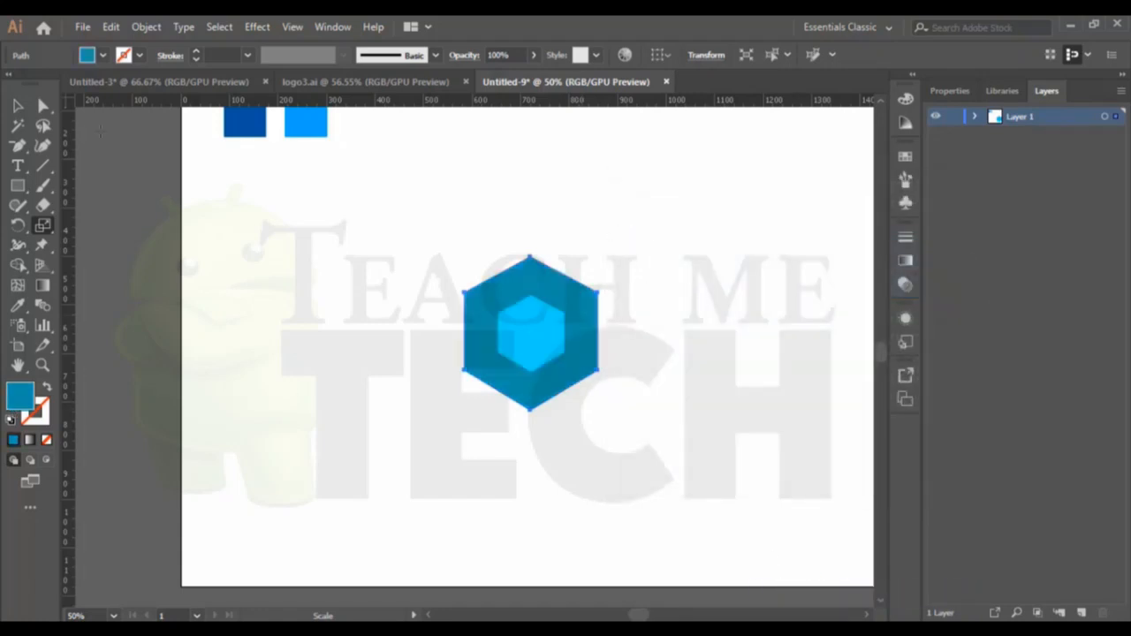
pyautogui.click(17, 106)
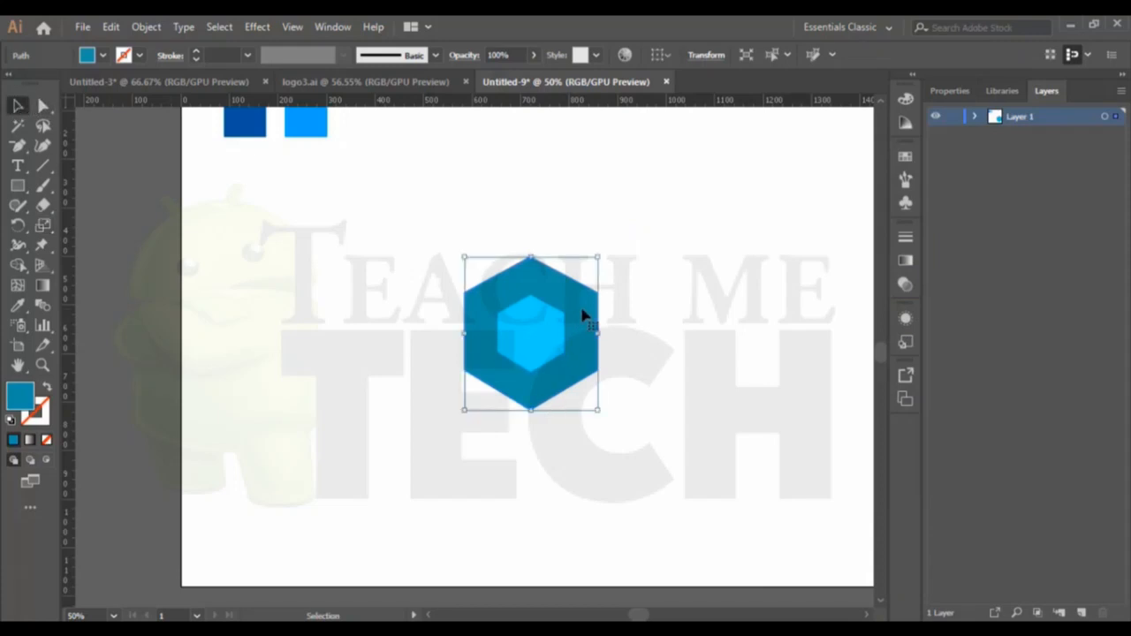
# Step: Make a copy of the darker hexagon scaled uniformly to 150%
pyautogui.doubleClick(44, 229)
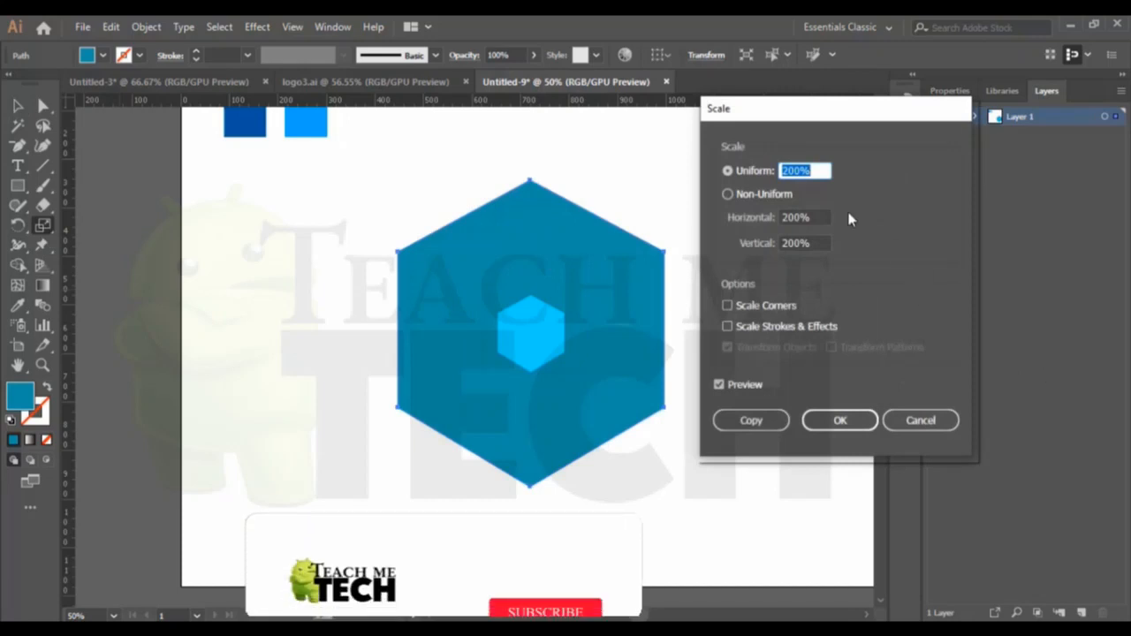
pyautogui.write('150')
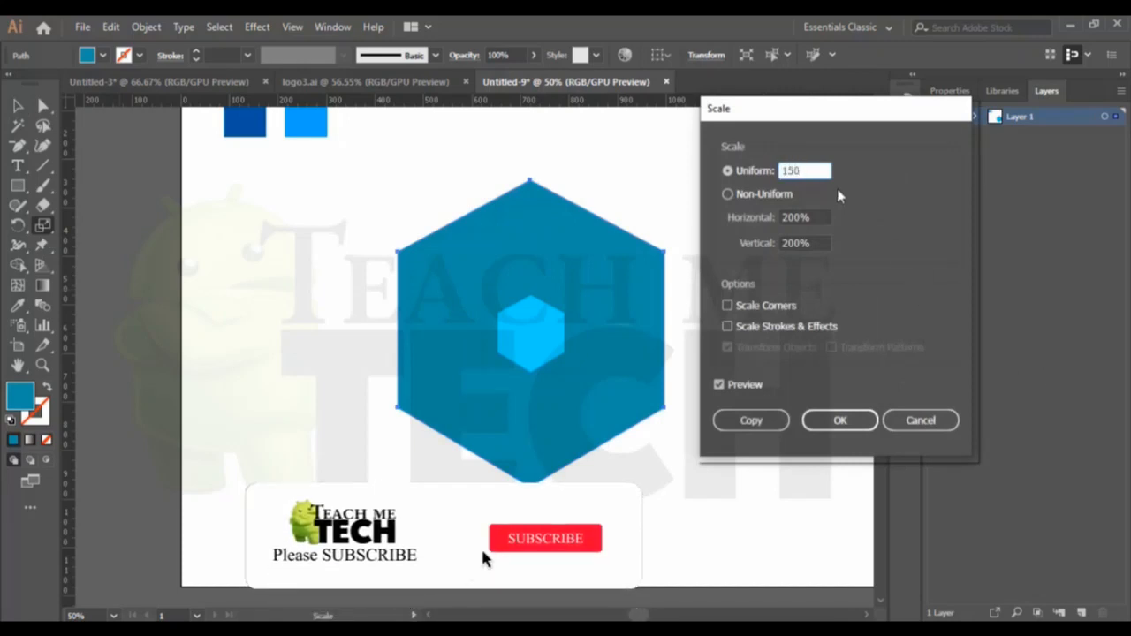
pyautogui.click(719, 385)
pyautogui.click(720, 385)
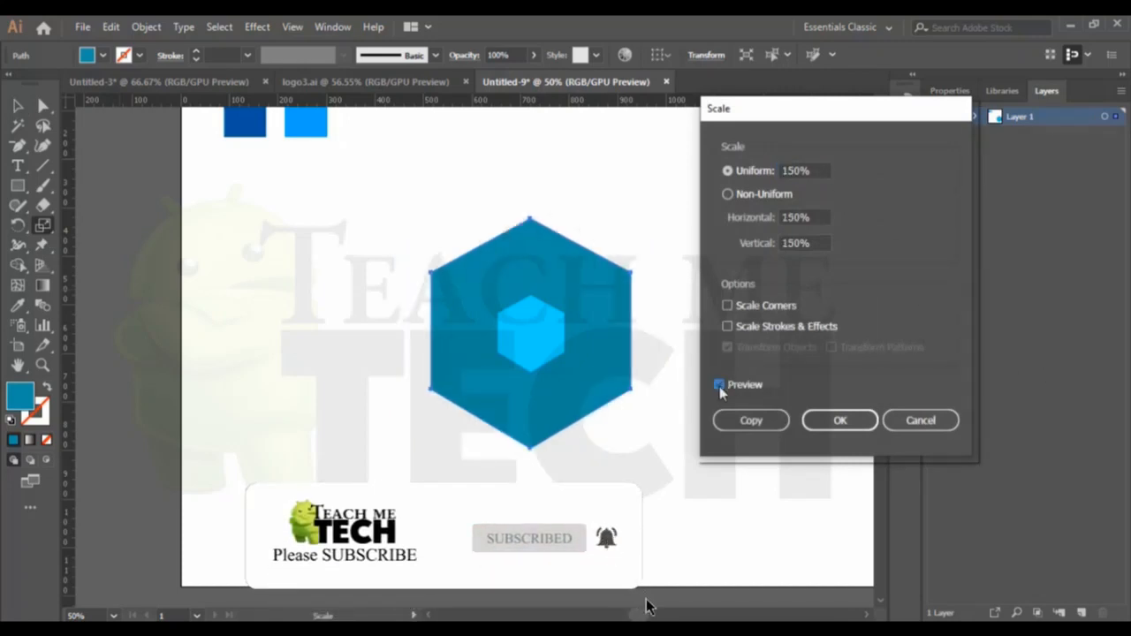
pyautogui.click(752, 422)
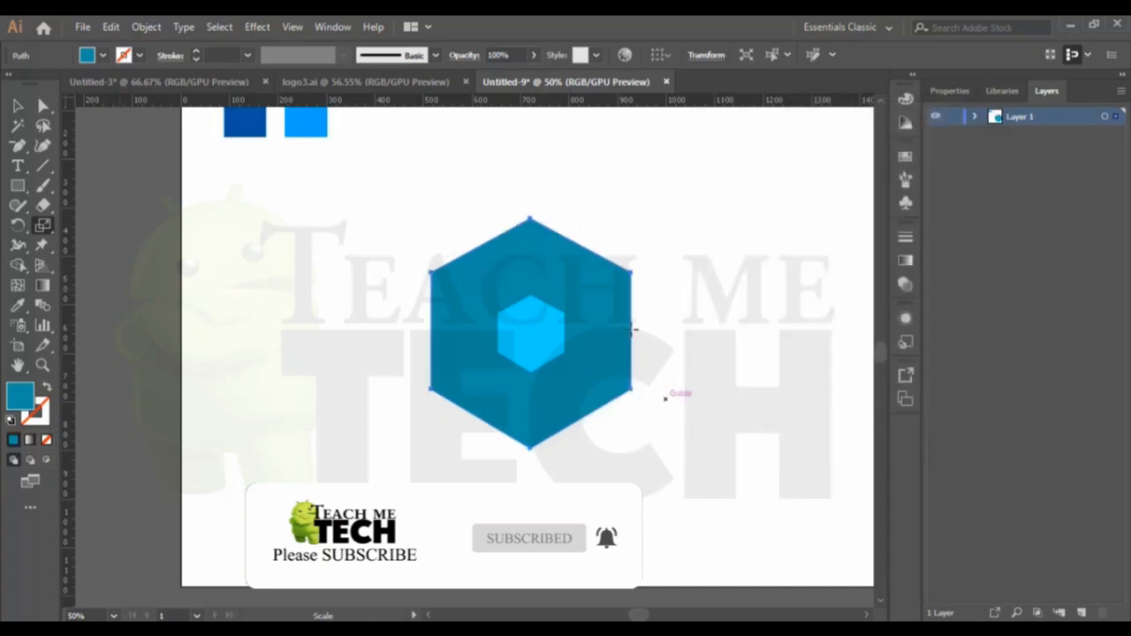
# Step: Send the largest hexagon to the back, fill it with an even darker teal-blue, and deselect it
pyautogui.rightClick(619, 309)
pyautogui.moveTo(714, 538)
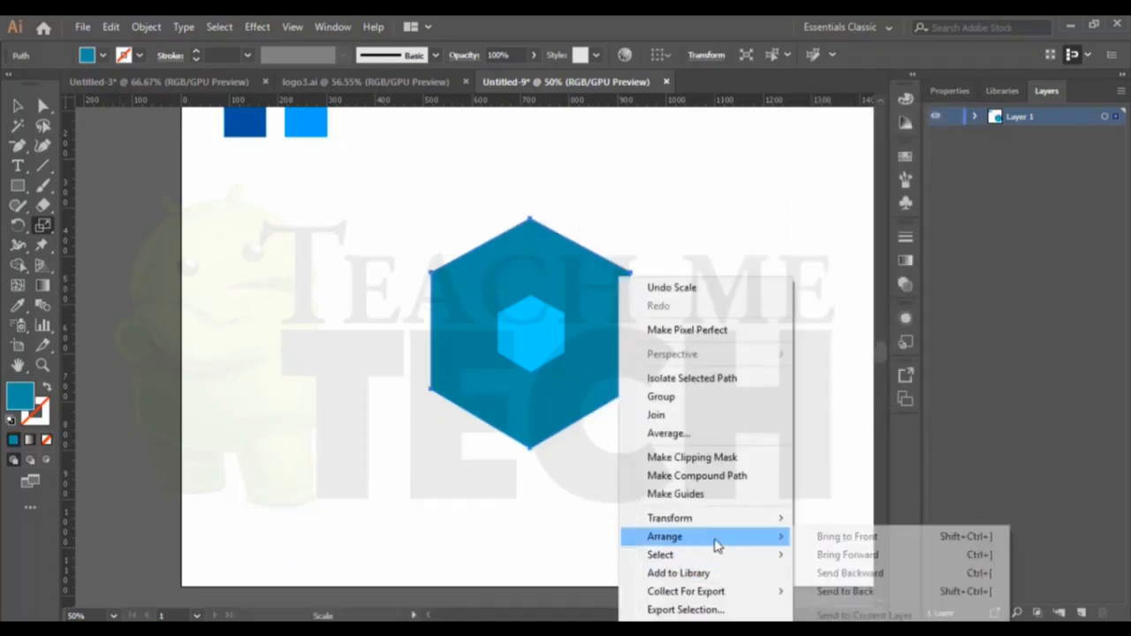
pyautogui.click(862, 592)
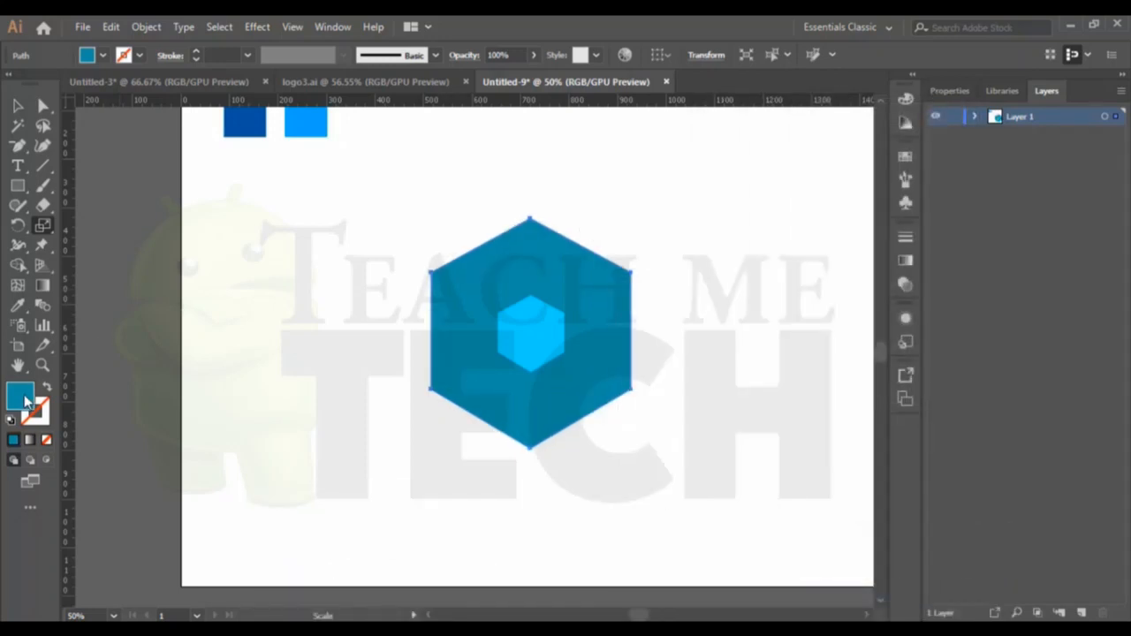
pyautogui.doubleClick(21, 396)
pyautogui.click(804, 330)
pyautogui.click(1013, 240)
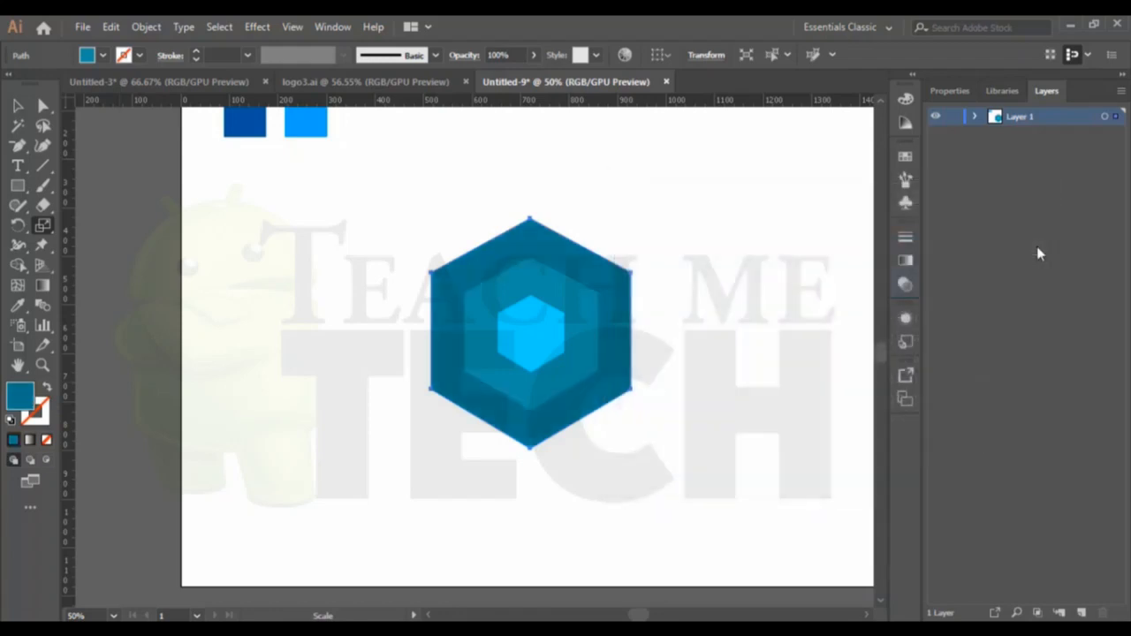
pyautogui.click(18, 105)
pyautogui.click(674, 377)
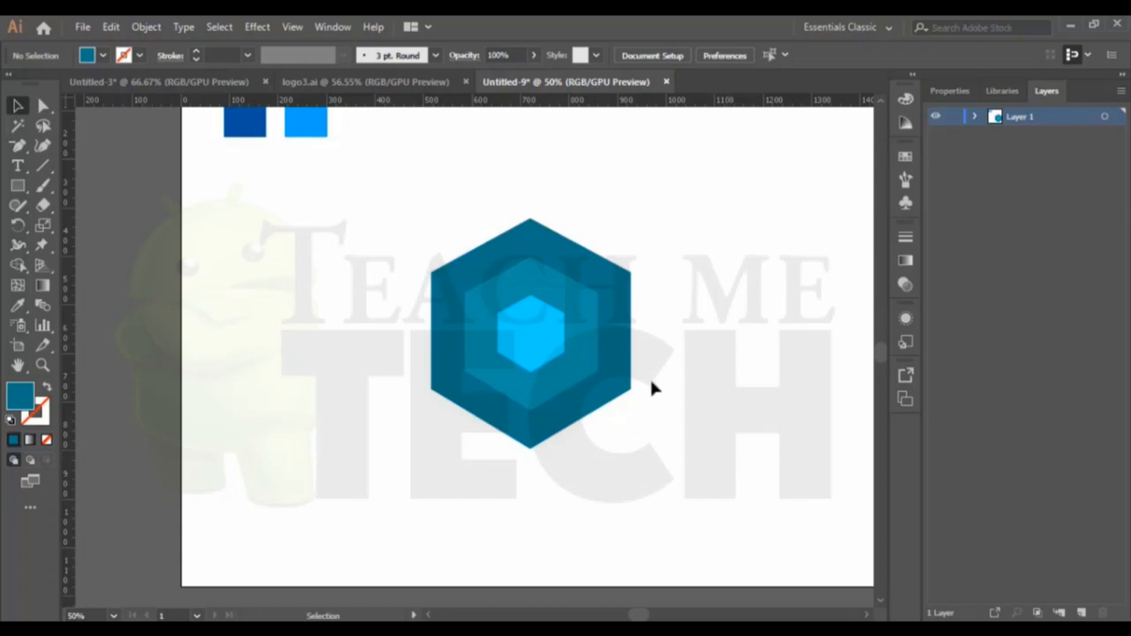
pyautogui.click(42, 365)
pyautogui.click(538, 328)
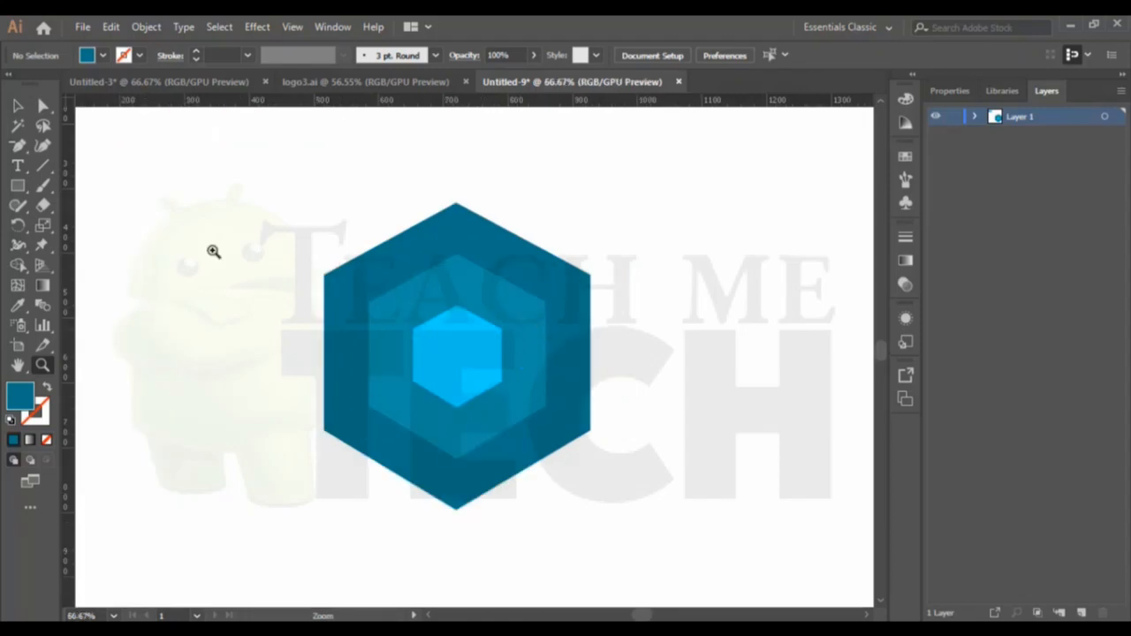
pyautogui.click(18, 105)
pyautogui.moveTo(281, 205); pyautogui.dragTo(616, 531)
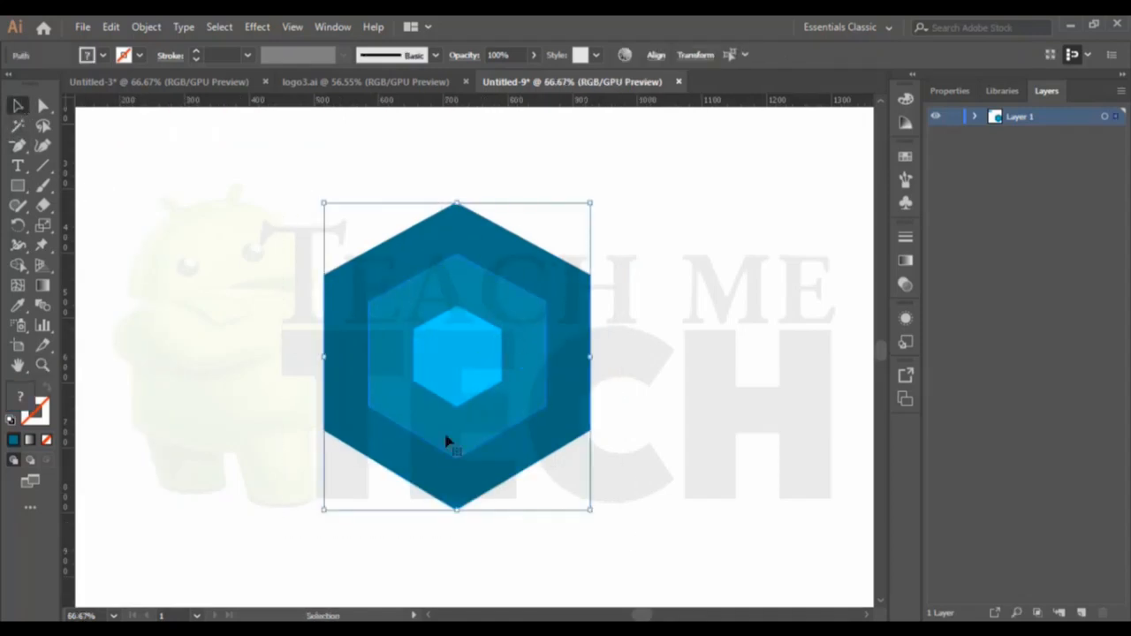
pyautogui.click(791, 411)
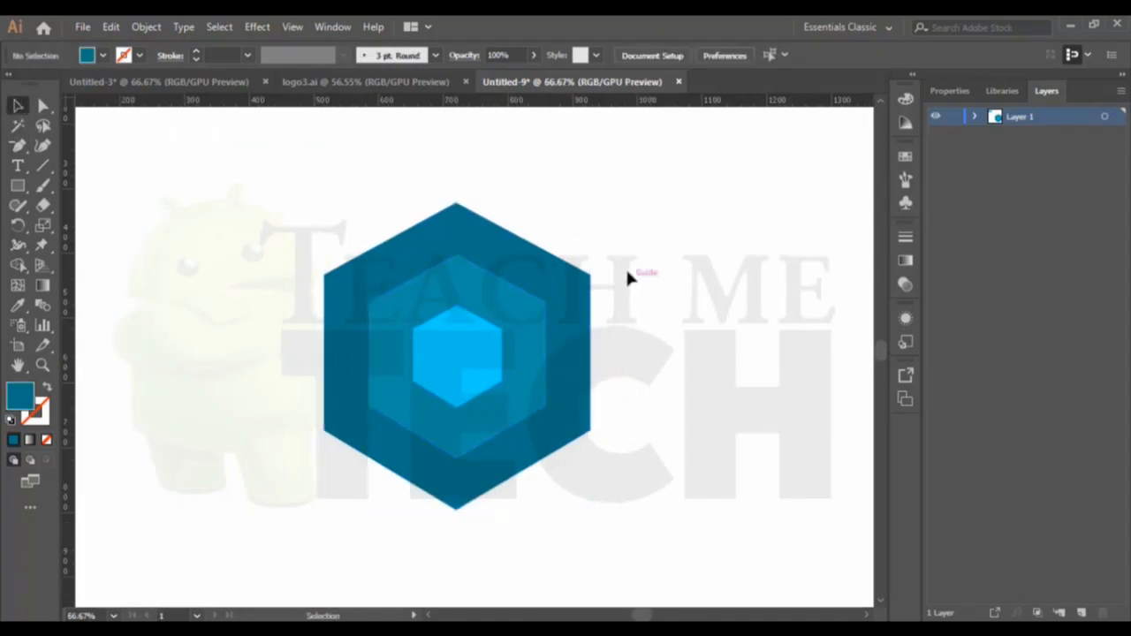
# Step: Round the corners of the middle and outer hexagons together to a radius of about 27 px, then deselect them
pyautogui.click(526, 334)
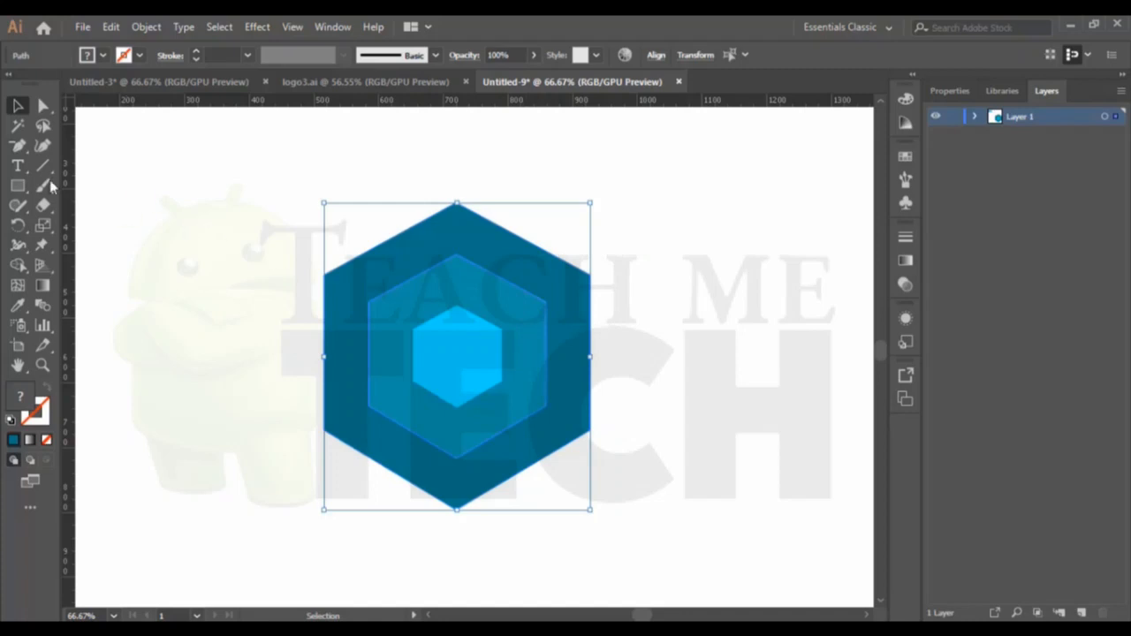
pyautogui.click(44, 106)
pyautogui.moveTo(457, 223)
pyautogui.mouseDown()
pyautogui.moveTo(465, 241)
pyautogui.moveTo(457, 227)
pyautogui.mouseUp()
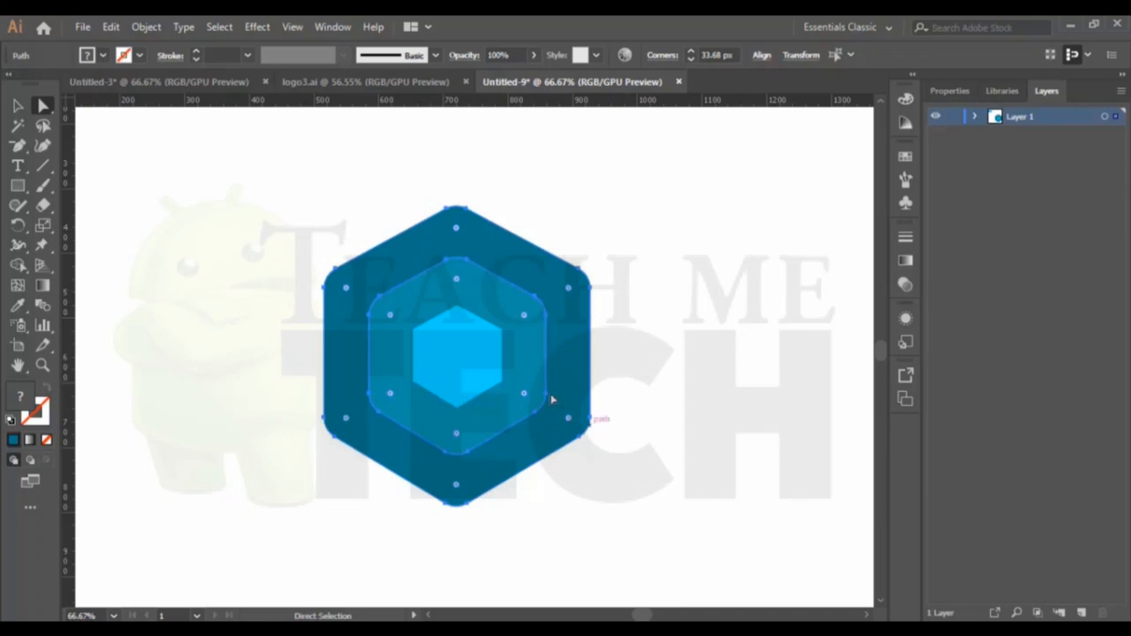
pyautogui.moveTo(460, 234); pyautogui.dragTo(457, 228)
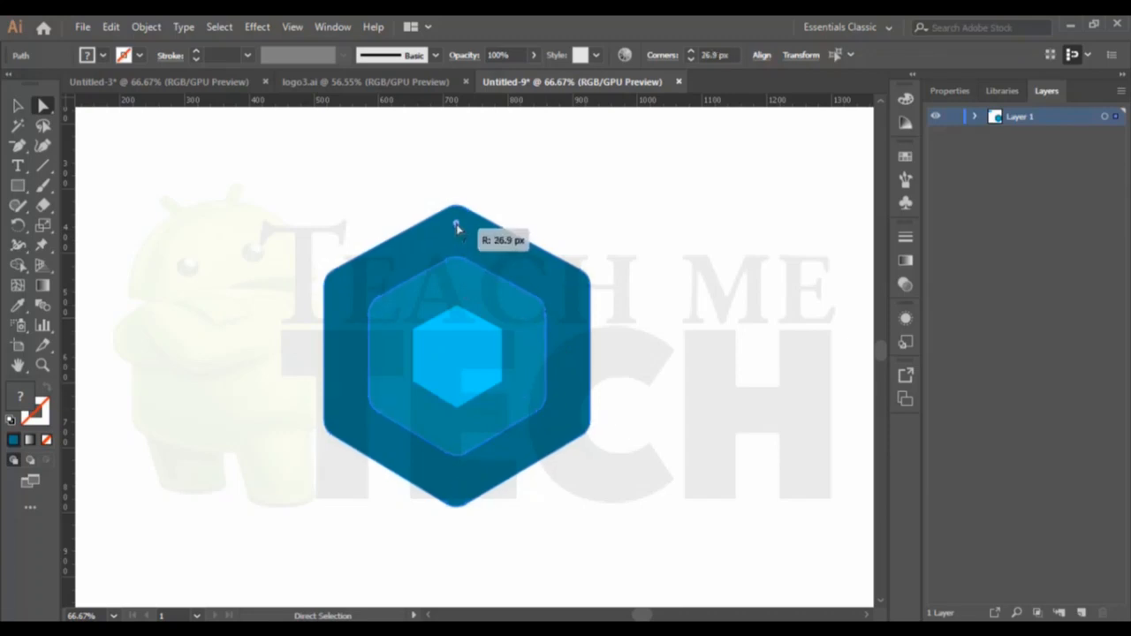
pyautogui.click(18, 105)
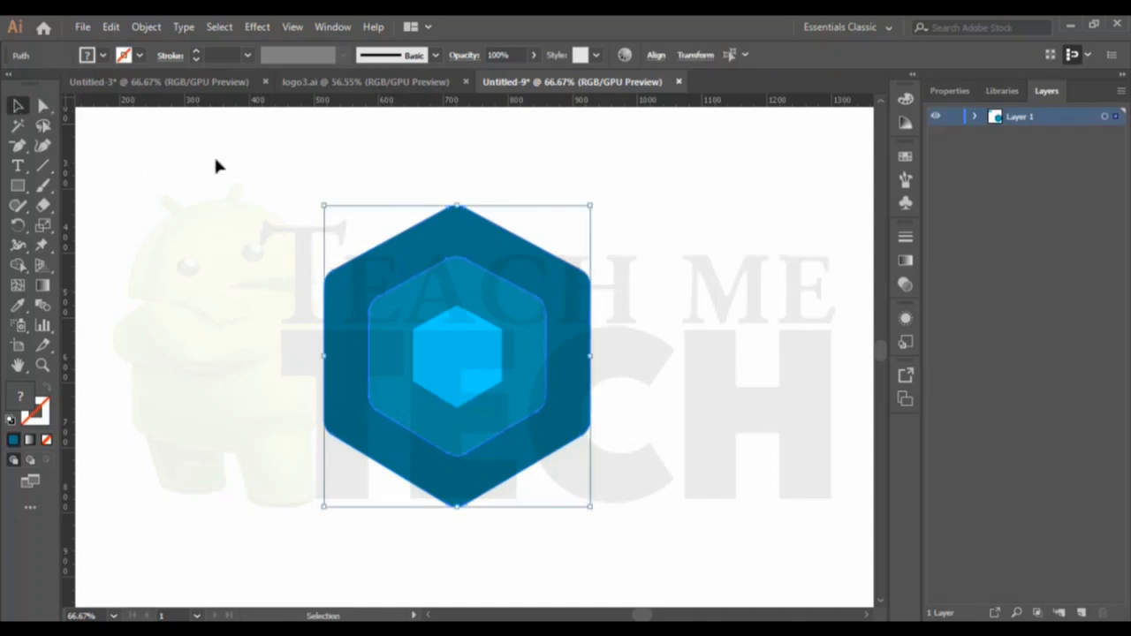
pyautogui.click(215, 159)
pyautogui.click(43, 365)
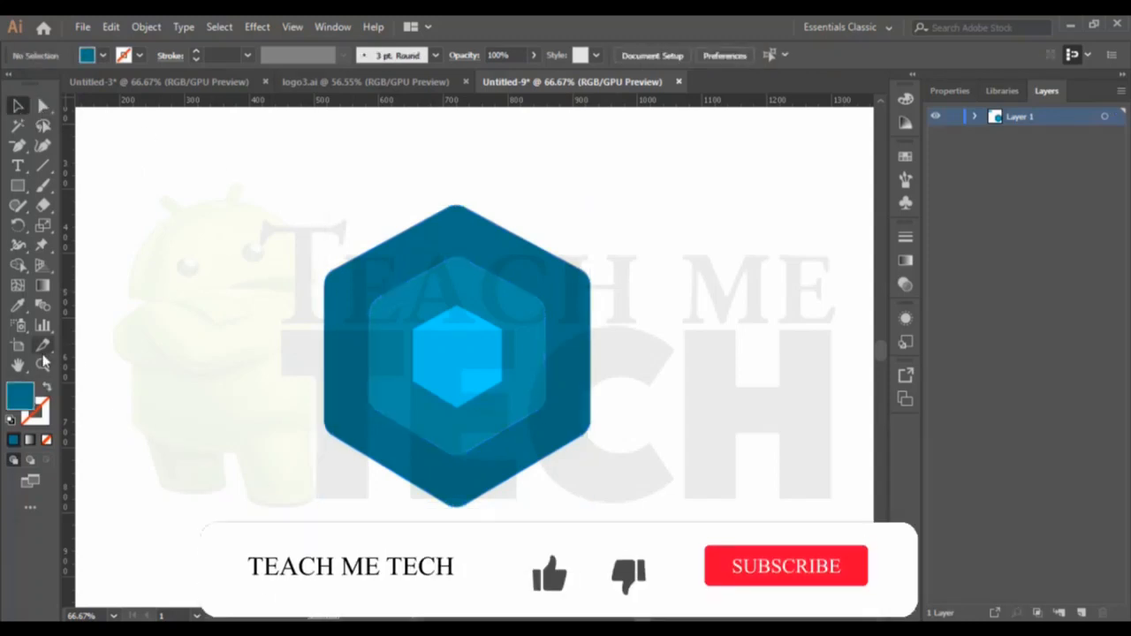
# Step: Cut the middle hexagon's area out of the outer hexagon with the Shape Builder, keeping the small central hexagon, and deselect everything
pyautogui.click(360, 308)
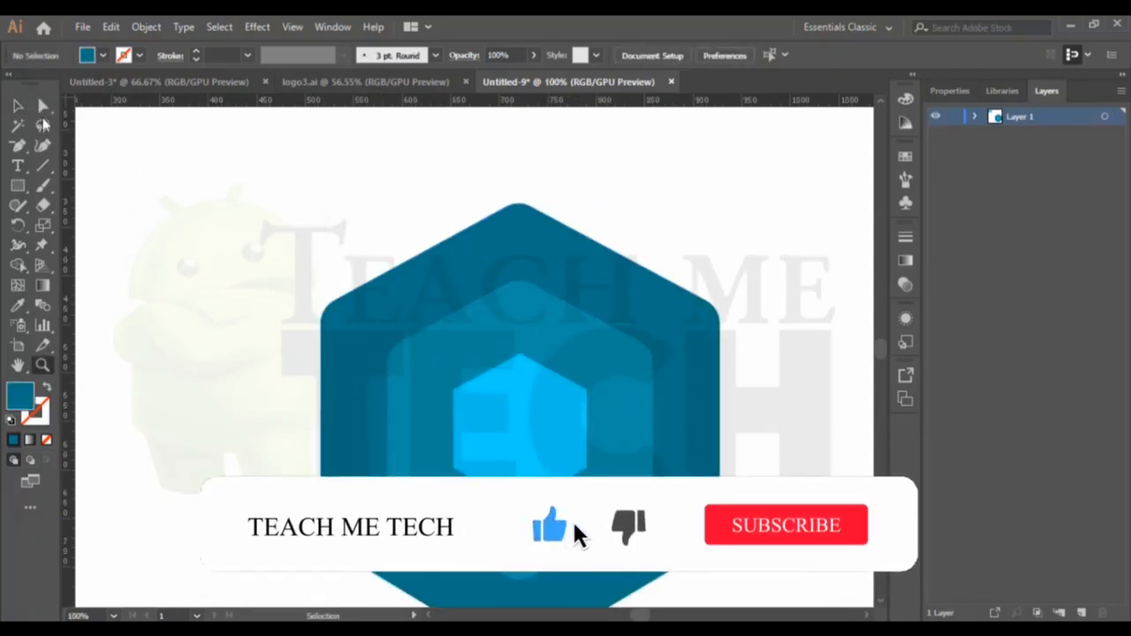
pyautogui.press('v')
pyautogui.click(583, 275)
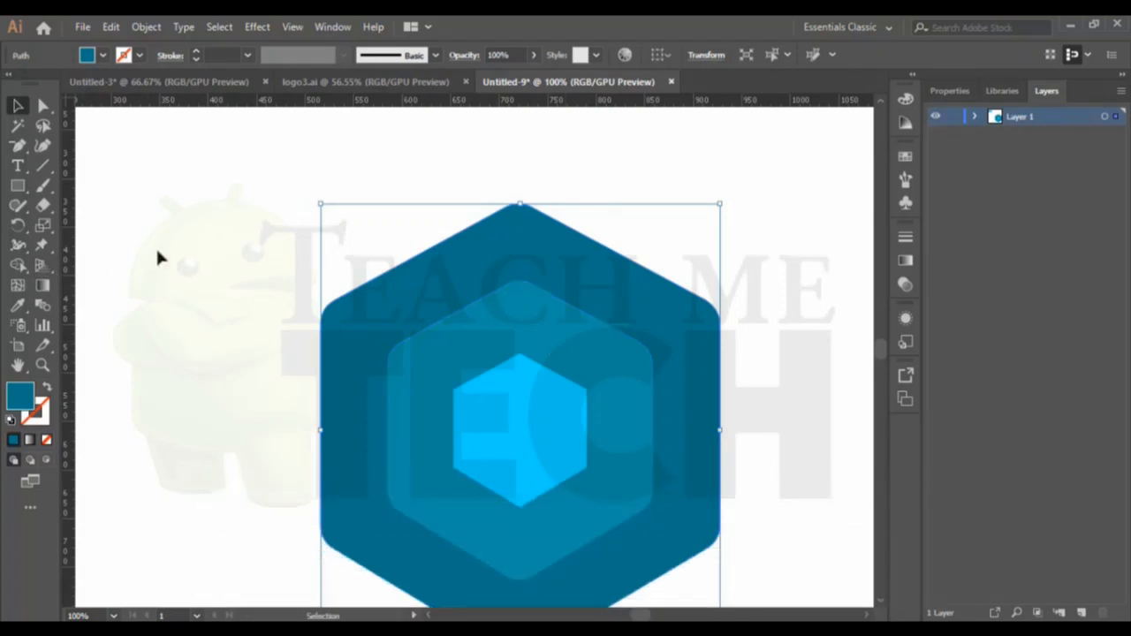
pyautogui.click(19, 268)
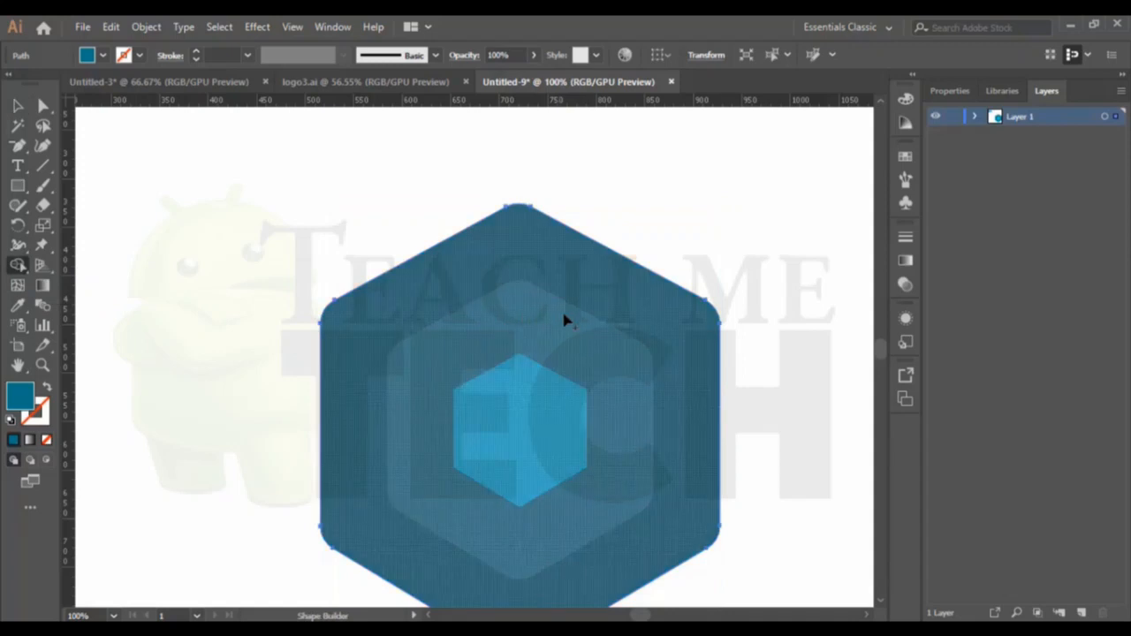
pyautogui.click(17, 107)
pyautogui.moveTo(271, 206); pyautogui.dragTo(787, 594)
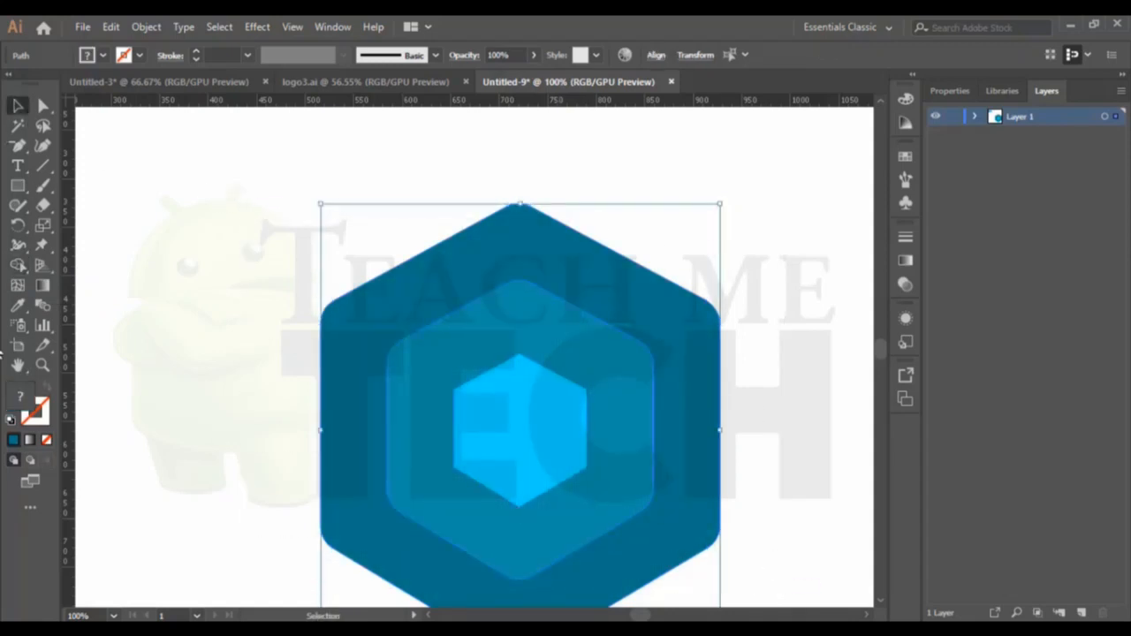
pyautogui.click(18, 267)
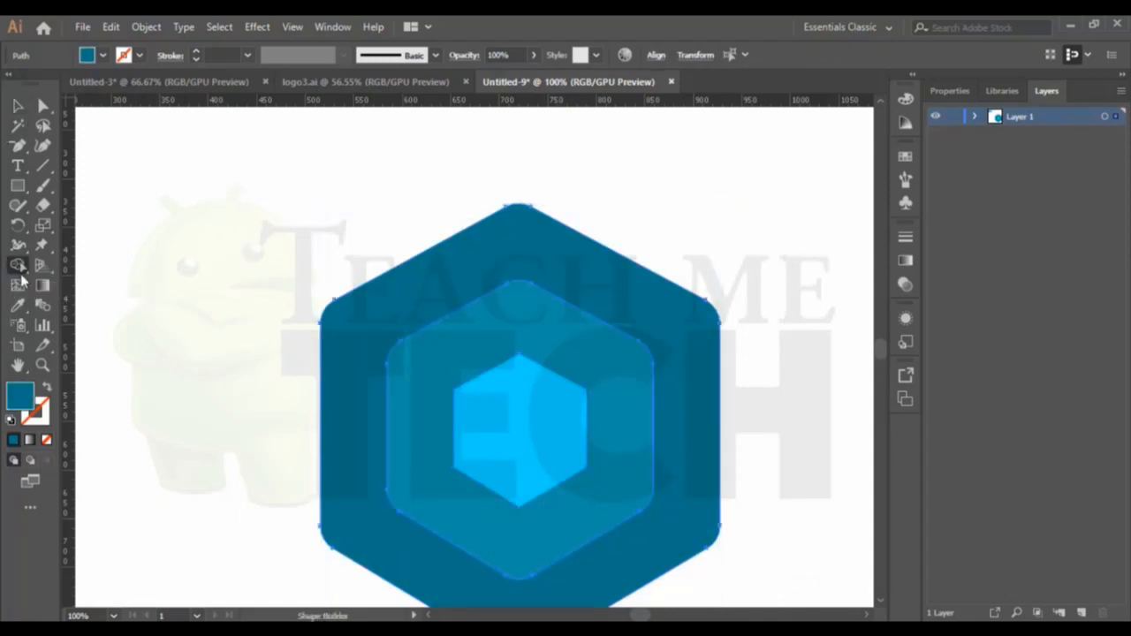
pyautogui.keyDown('alt'); pyautogui.click(571, 358); pyautogui.keyUp('alt')
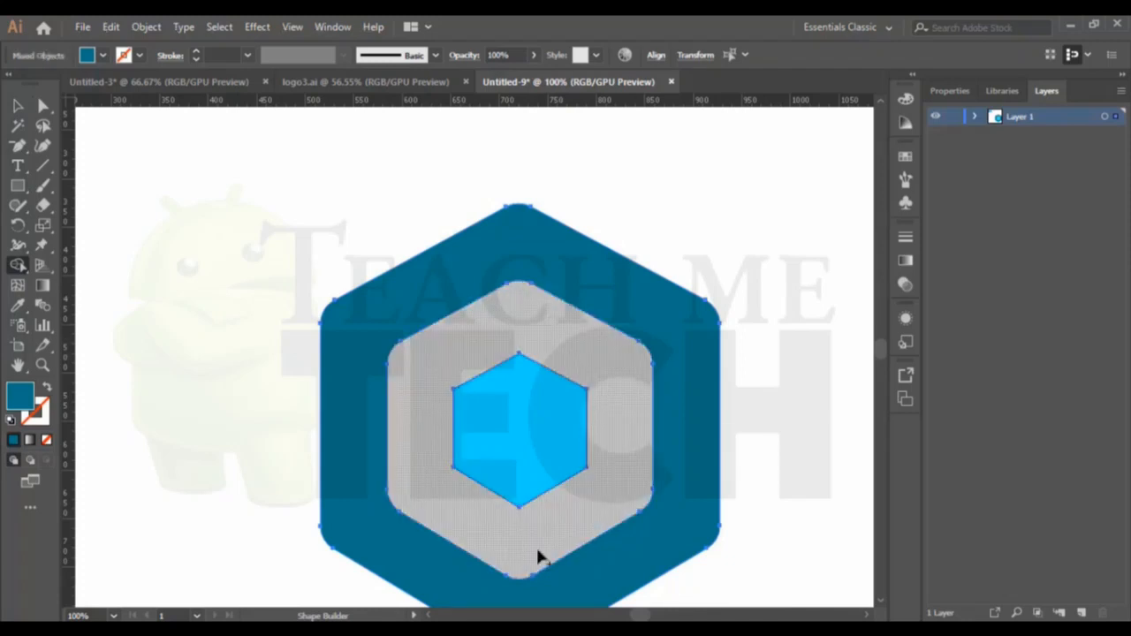
pyautogui.click(18, 107)
pyautogui.click(250, 244)
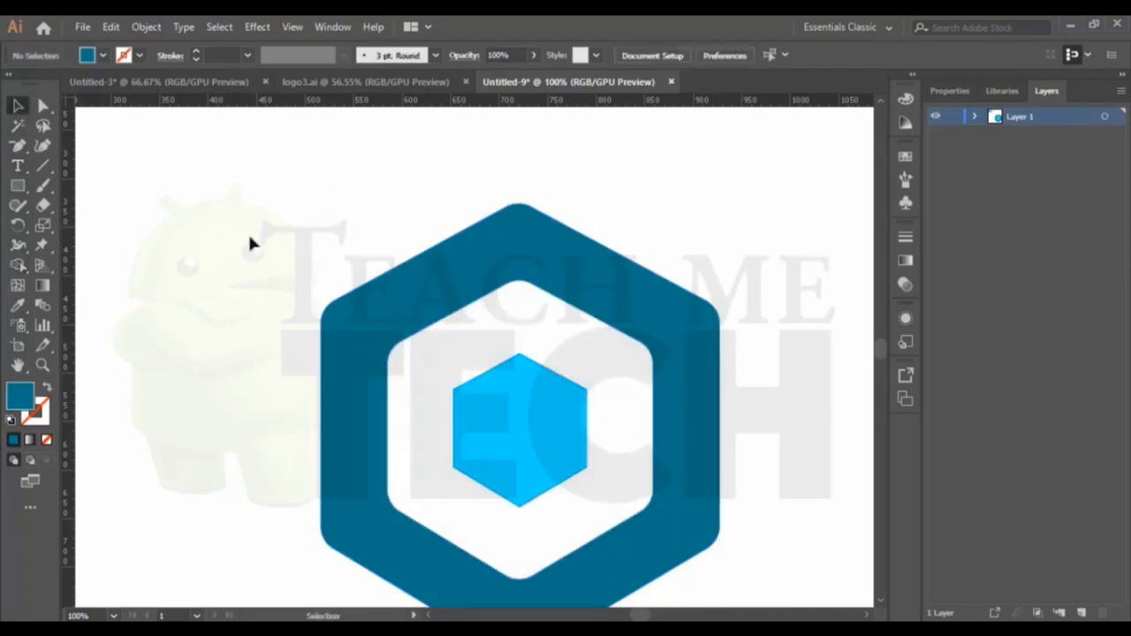
pyautogui.click(656, 314)
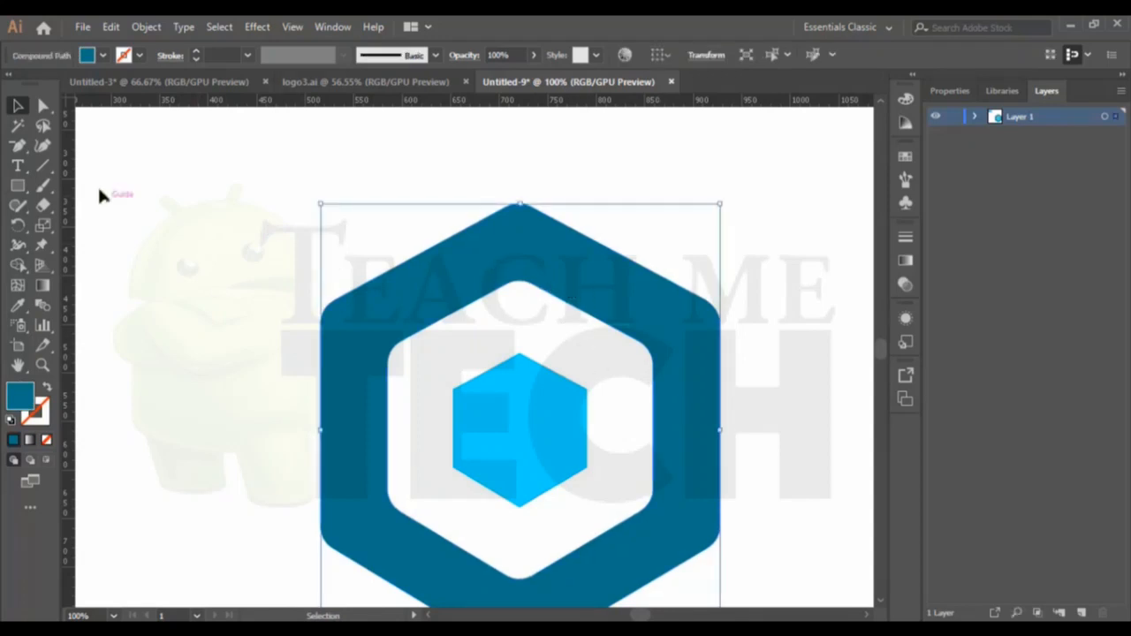
pyautogui.moveTo(23, 152); pyautogui.dragTo(84, 165)
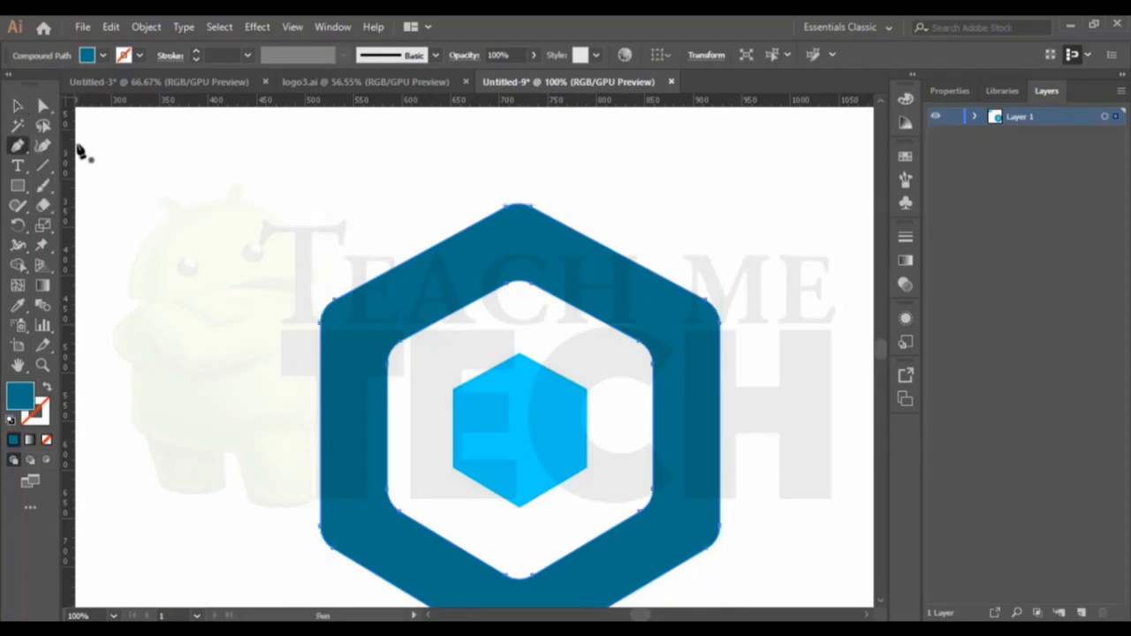
pyautogui.click(548, 294)
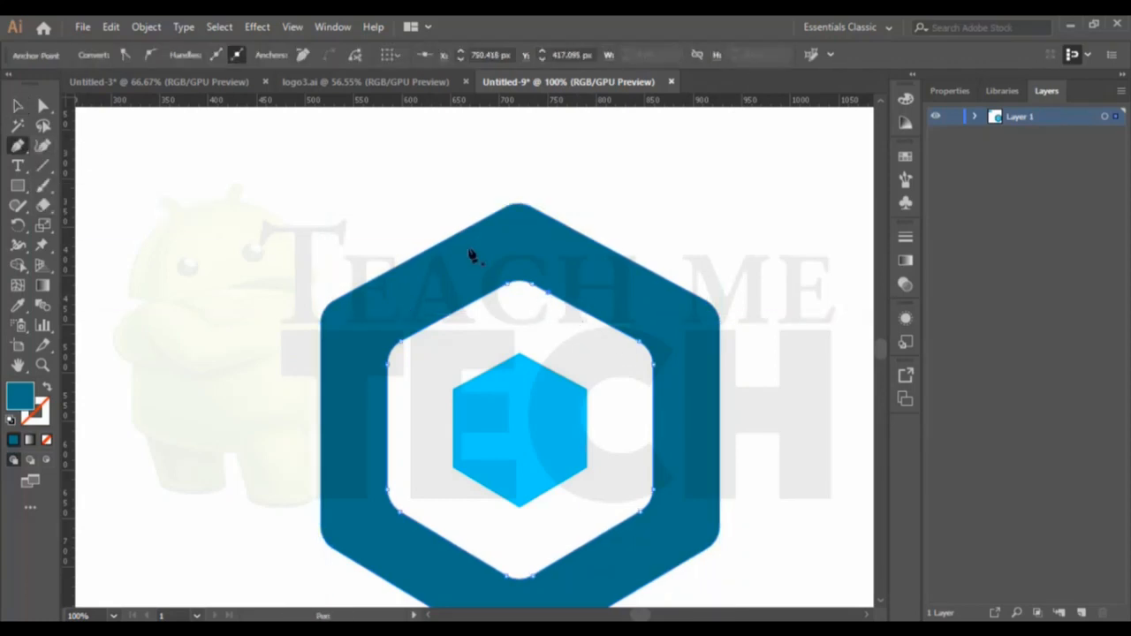
pyautogui.click(461, 229)
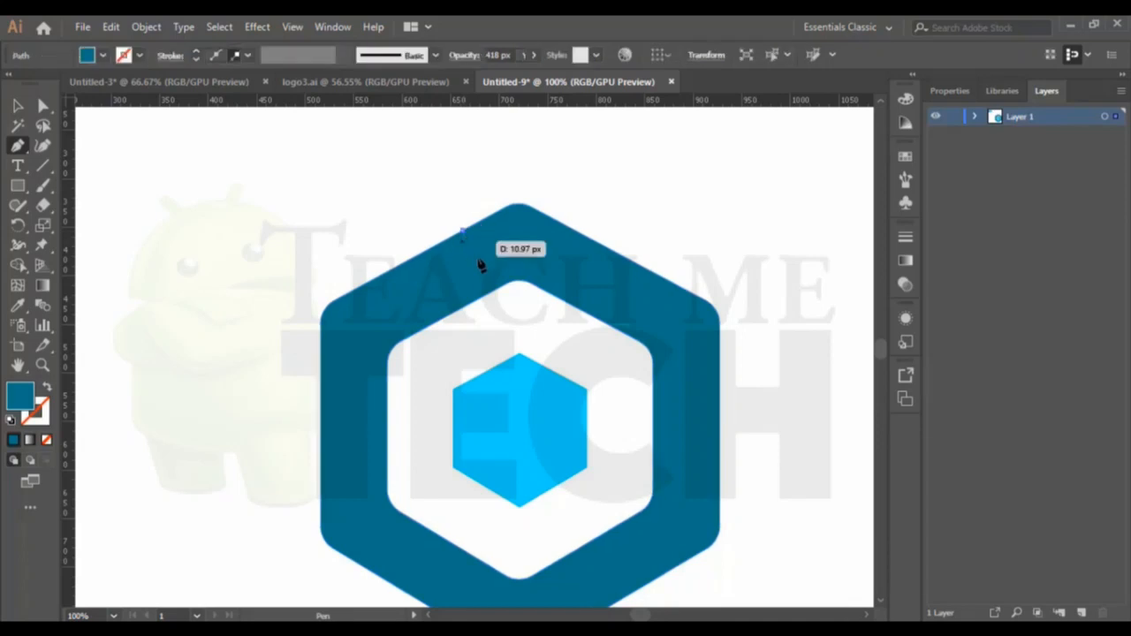
pyautogui.press('Escape')
# Step: Draw two crossing Pen lines over the ring's upper corner, extending its inner edges to the outer edges, about 133 px and 150 px long
pyautogui.click(563, 302)
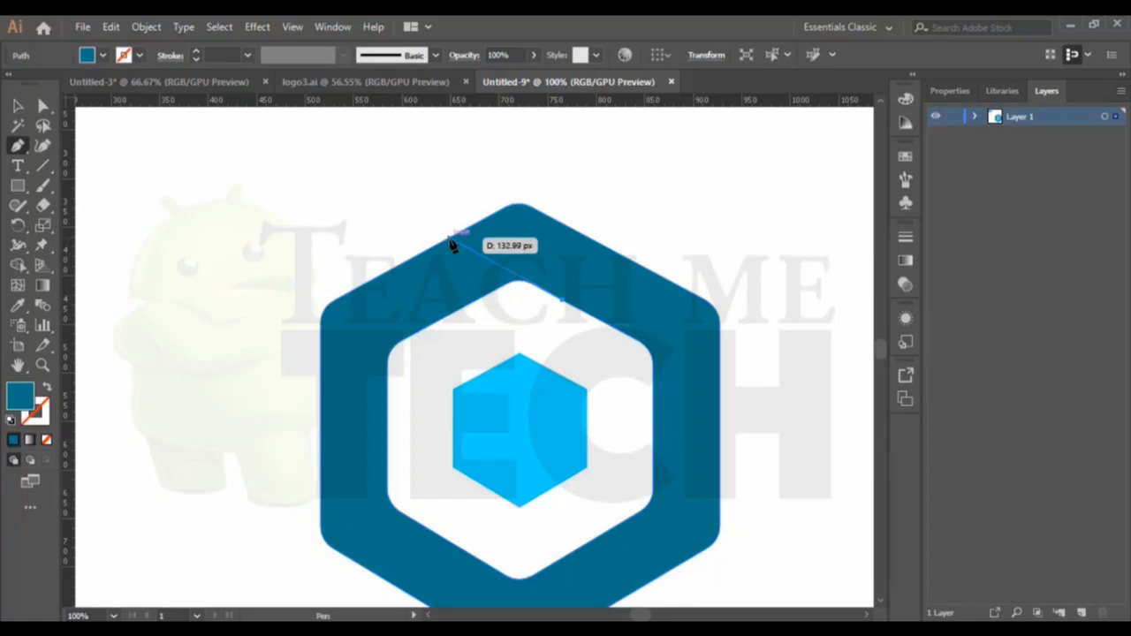
pyautogui.click(451, 241)
pyautogui.press('.')
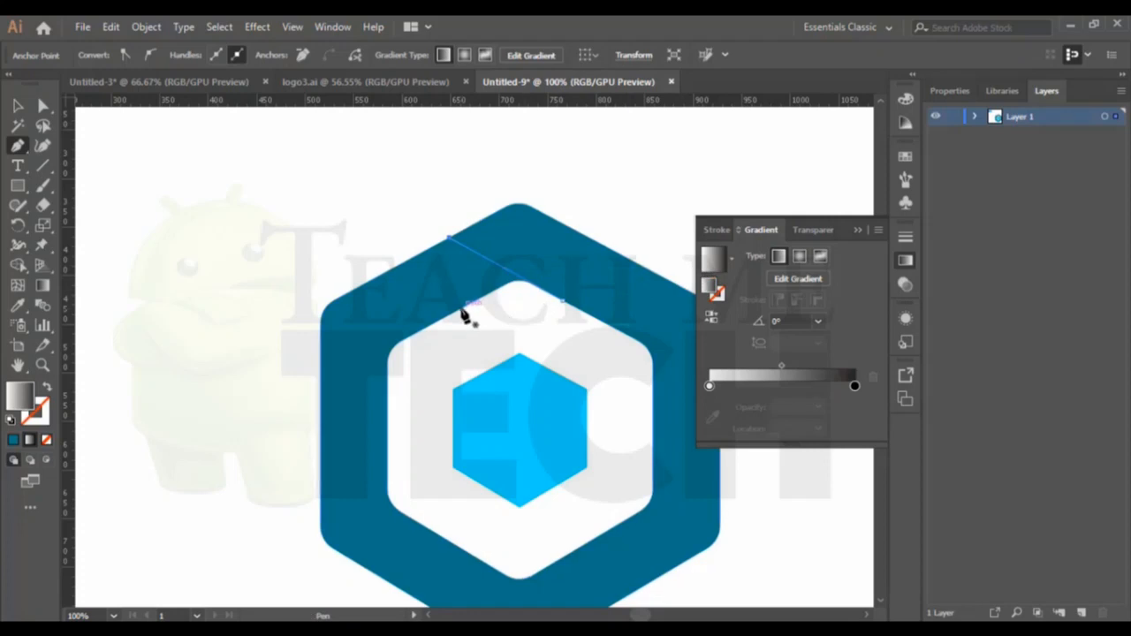
pyautogui.moveTo(463, 317); pyautogui.dragTo(593, 248)
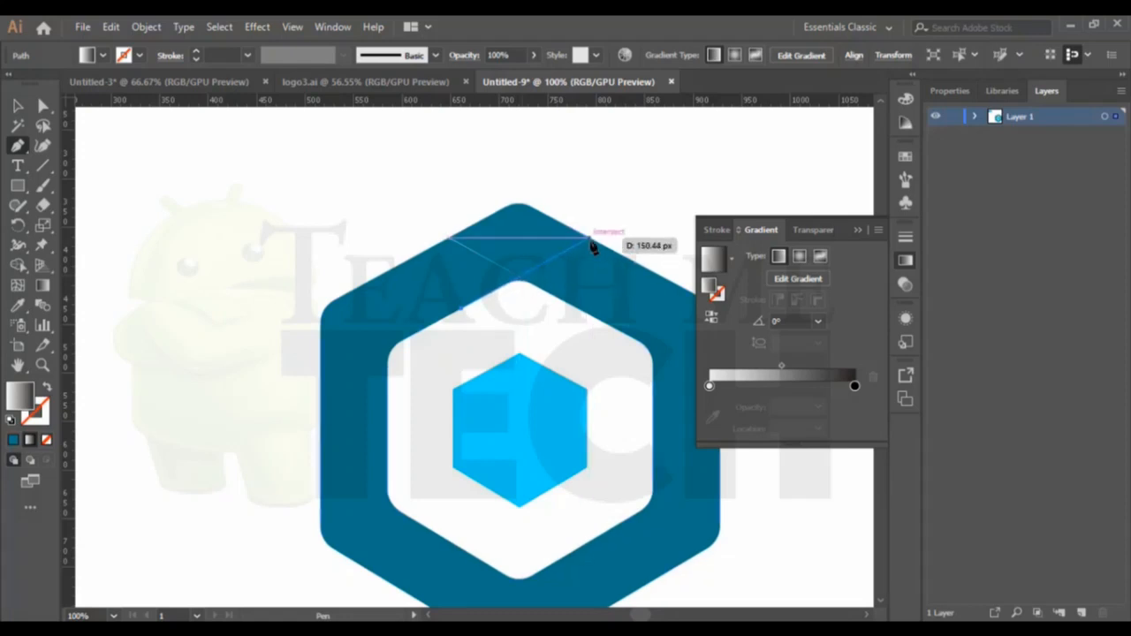
pyautogui.moveTo(593, 247); pyautogui.dragTo(592, 246)
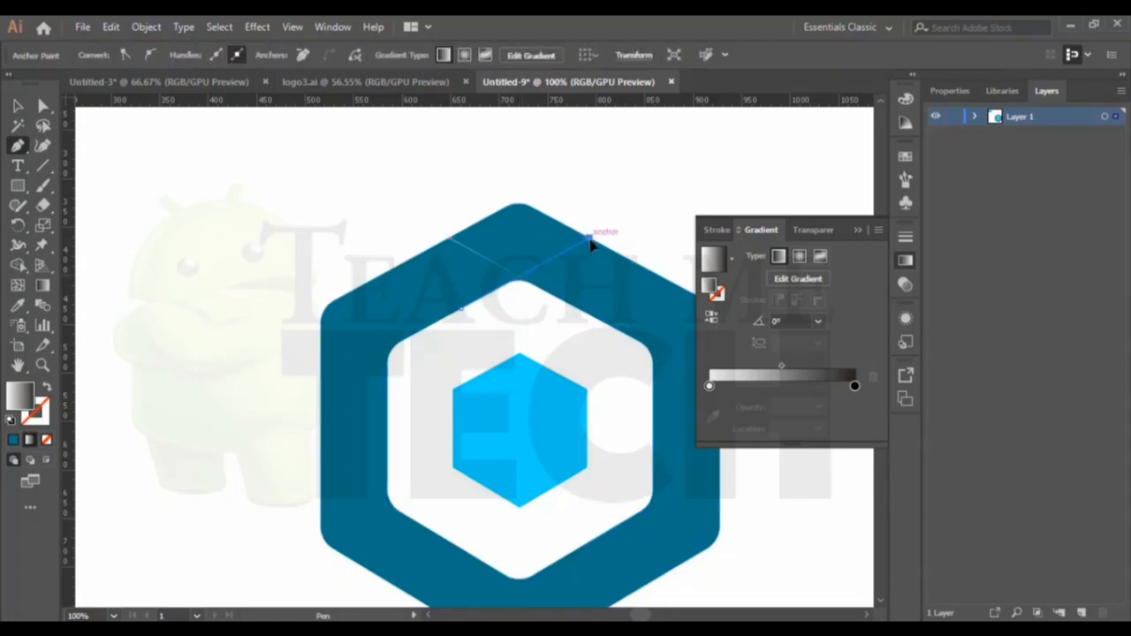
# Step: Give the line that meets the ring's upper-left outer edge no fill and a solid black 000000 stroke, and deselect it
pyautogui.click(42, 365)
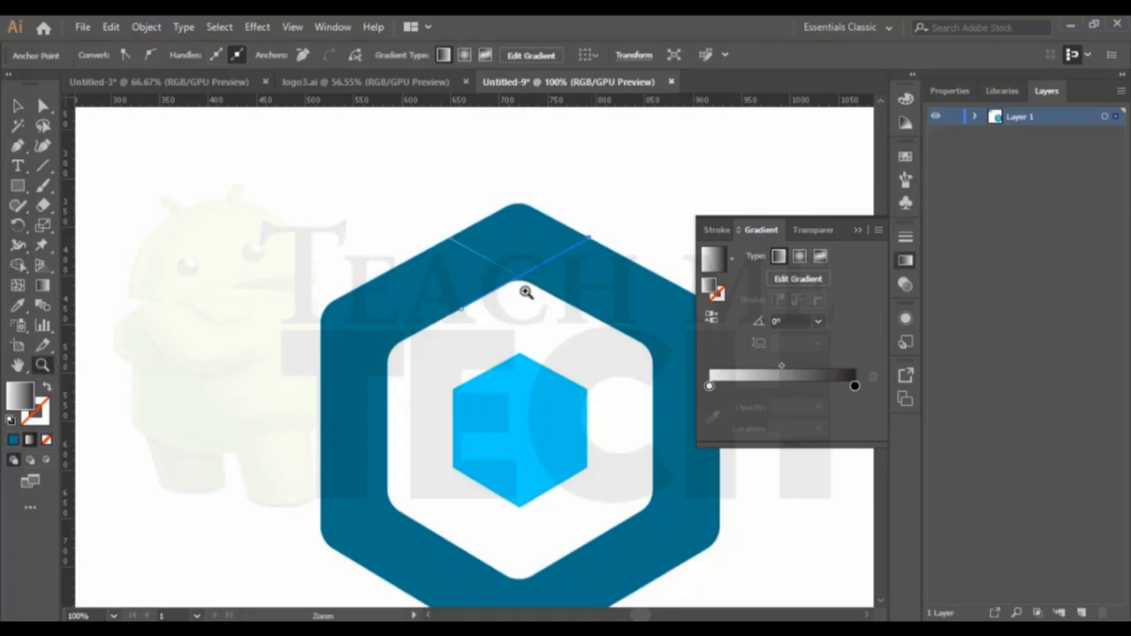
pyautogui.click(526, 292)
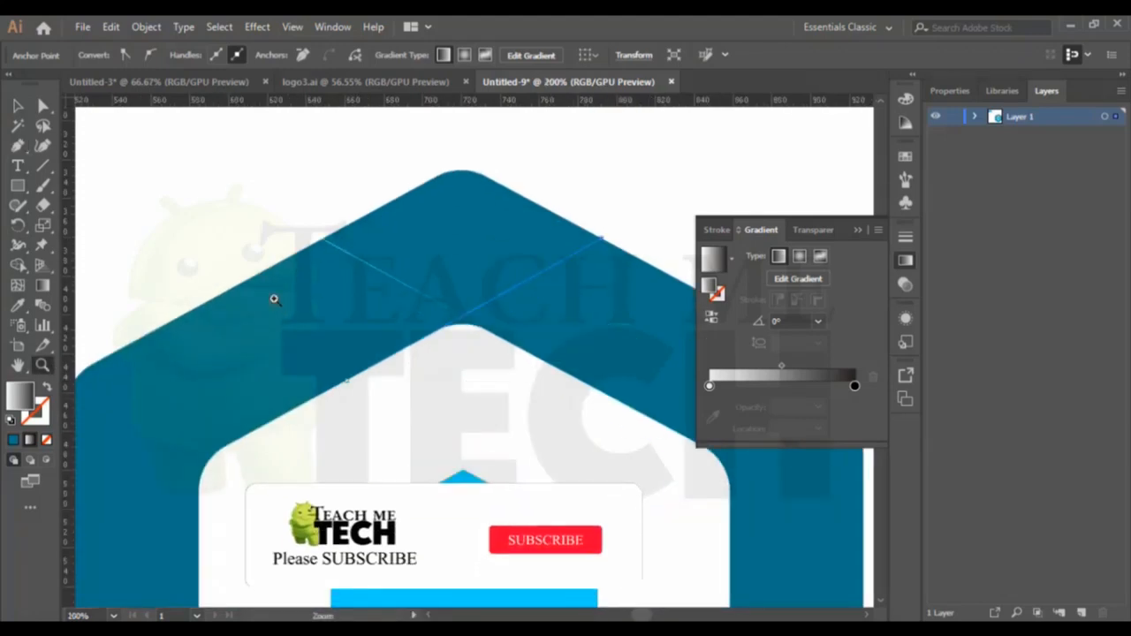
pyautogui.press('v')
pyautogui.click(402, 294)
pyautogui.click(400, 285)
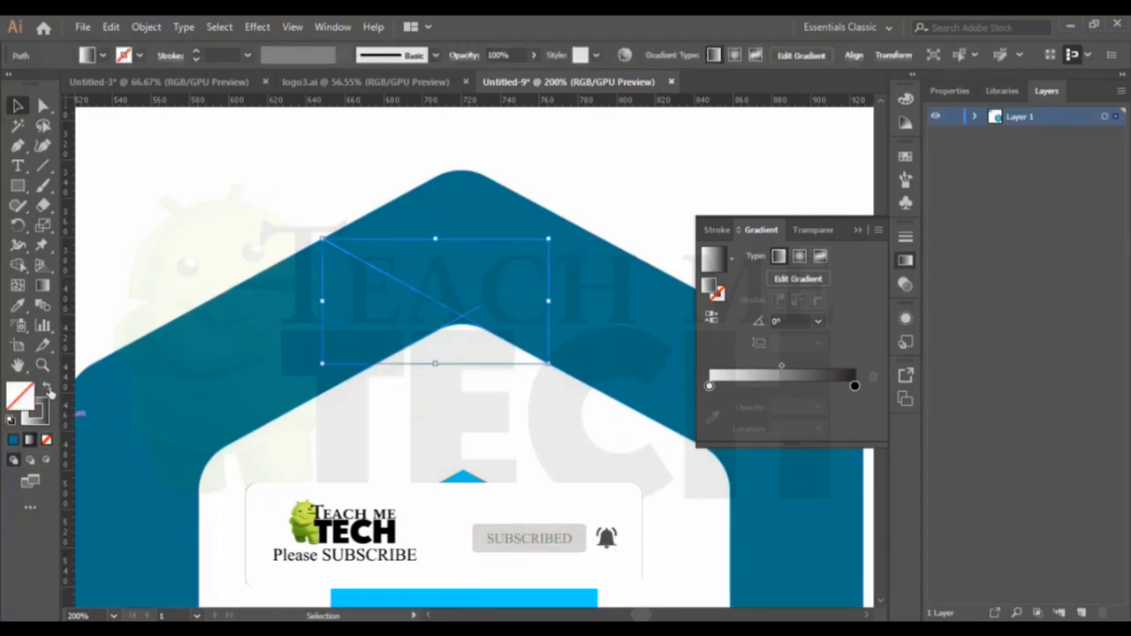
pyautogui.click(48, 388)
pyautogui.click(11, 440)
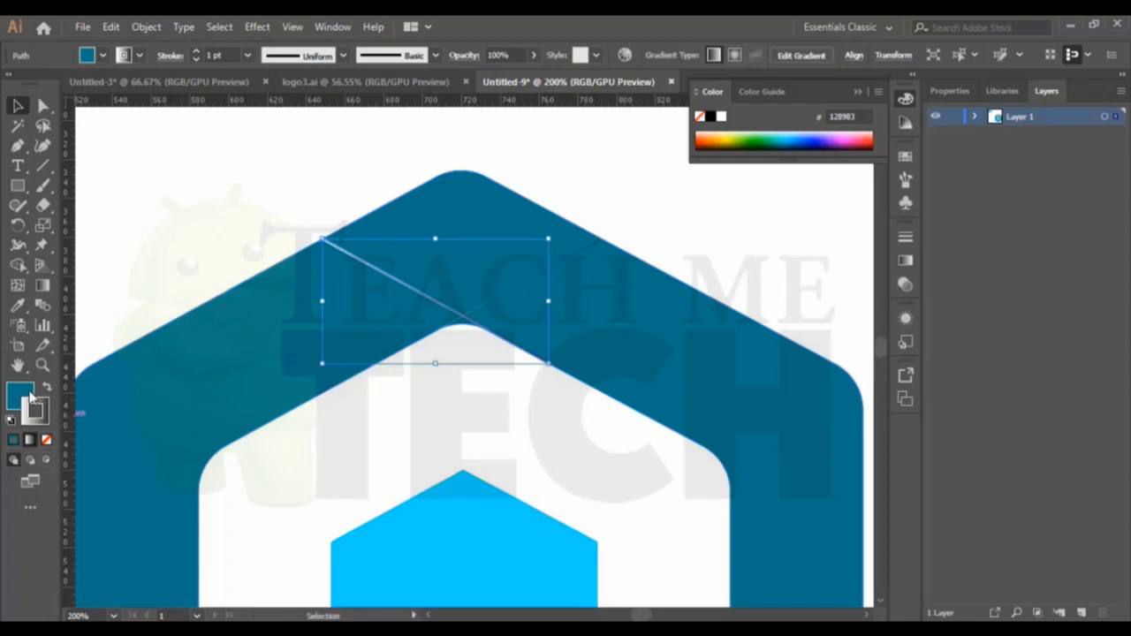
pyautogui.click(48, 389)
pyautogui.click(42, 412)
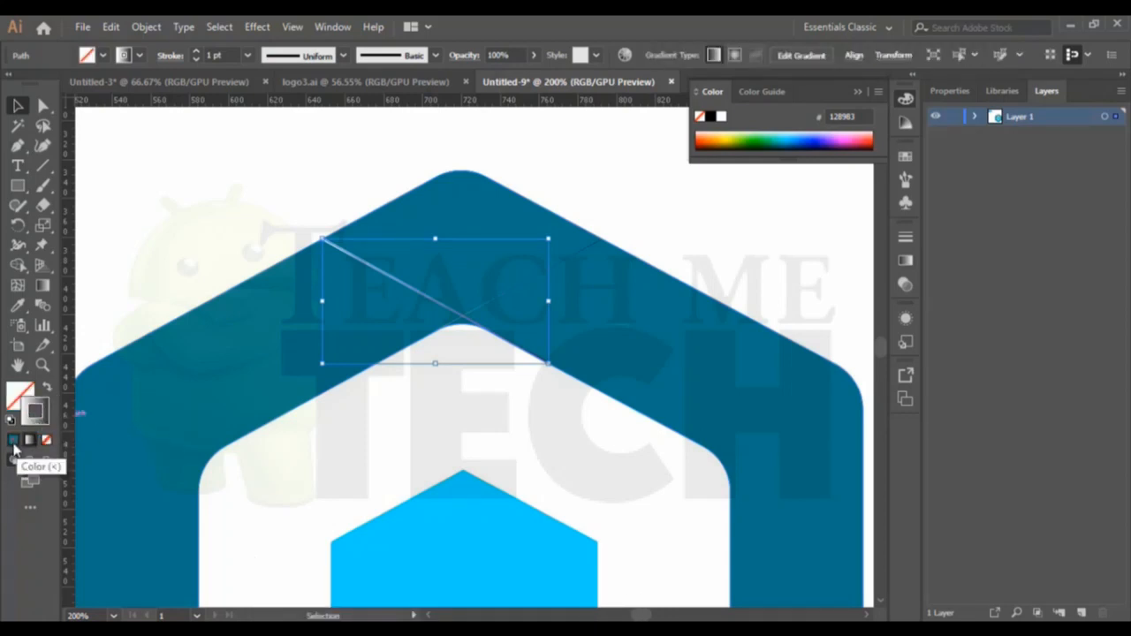
pyautogui.doubleClick(45, 413)
pyautogui.moveTo(654, 419); pyautogui.dragTo(599, 466)
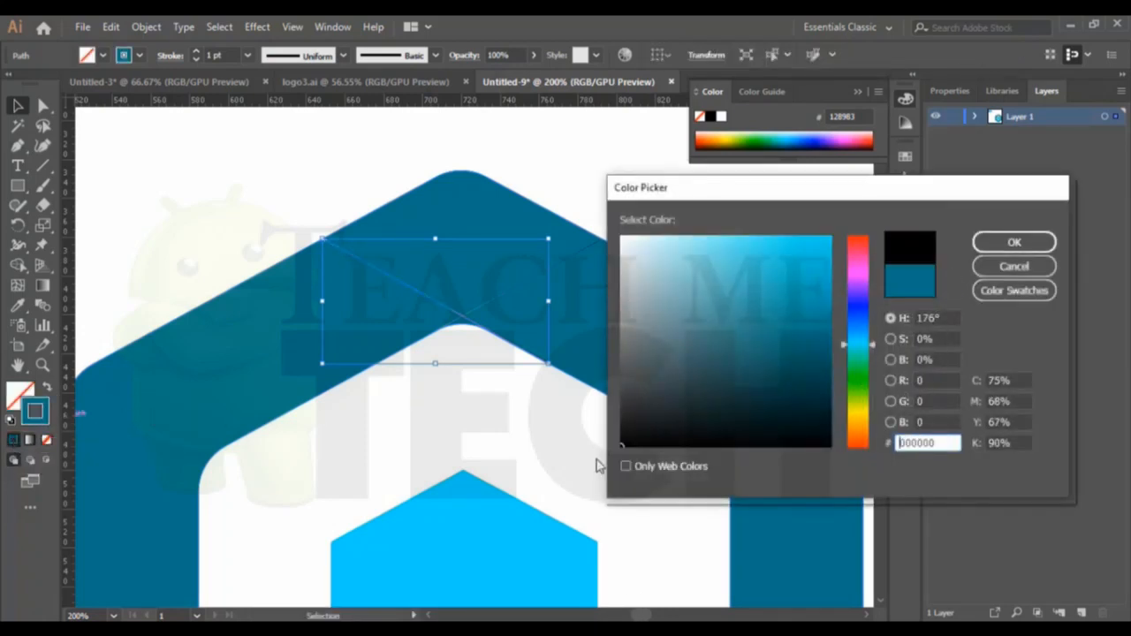
pyautogui.click(1014, 242)
pyautogui.click(540, 419)
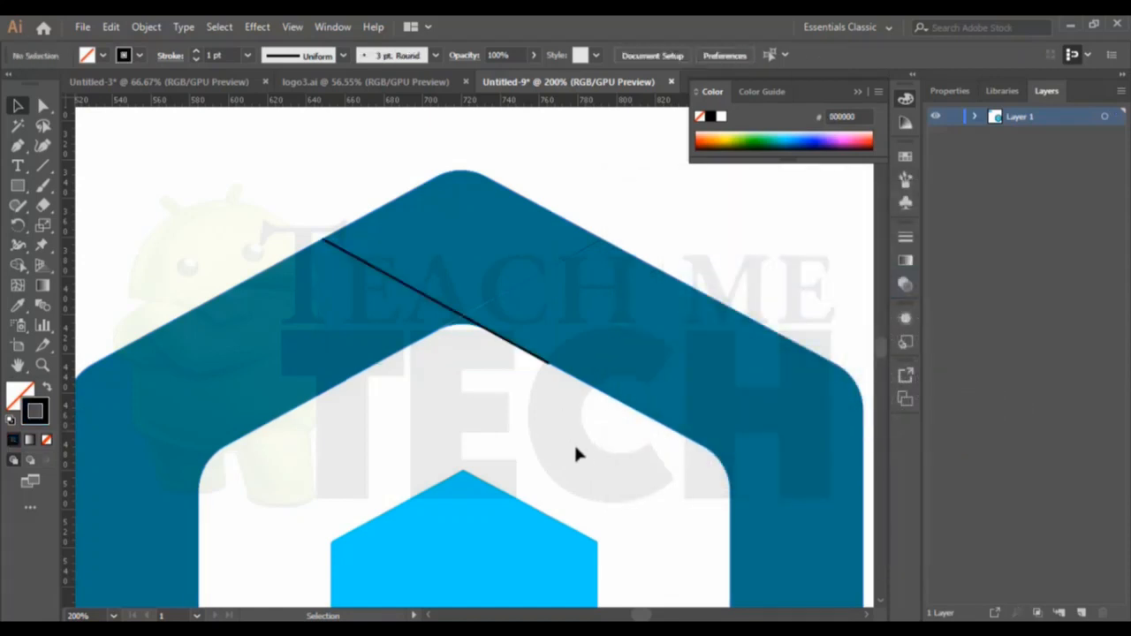
# Step: Give the line that meets the ring's upper-right outer edge the same solid black stroke and no fill, and deselect it
pyautogui.click(544, 275)
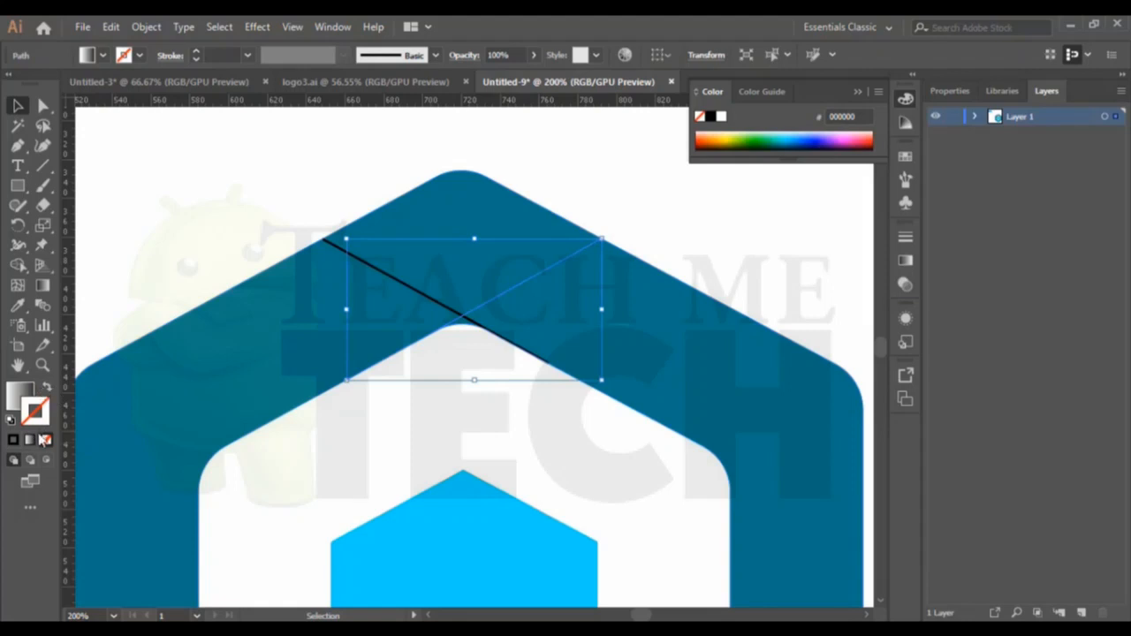
pyautogui.click(48, 388)
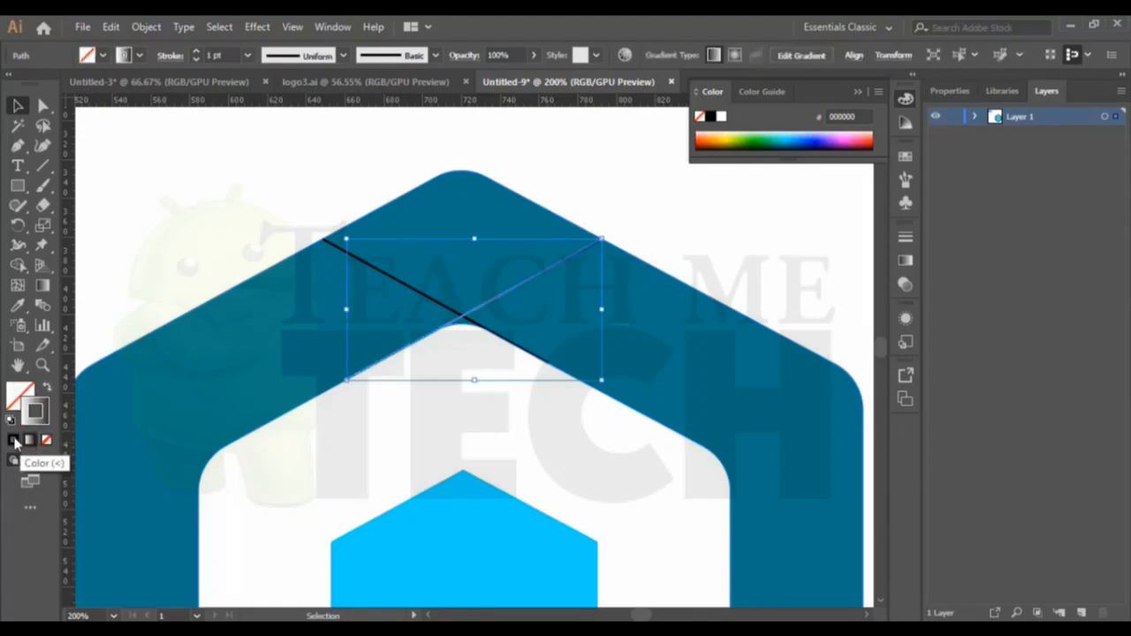
pyautogui.click(575, 445)
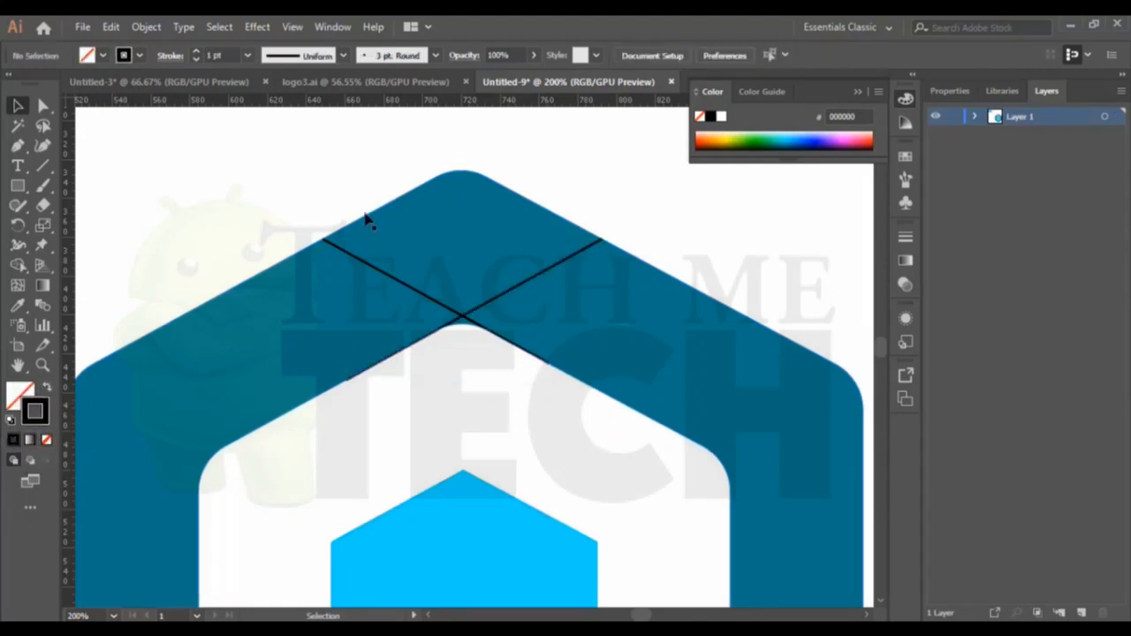
# Step: Apply a 1 pt black stroke to the ring together with the two crossing lines, and deselect them
pyautogui.moveTo(302, 182); pyautogui.dragTo(610, 457)
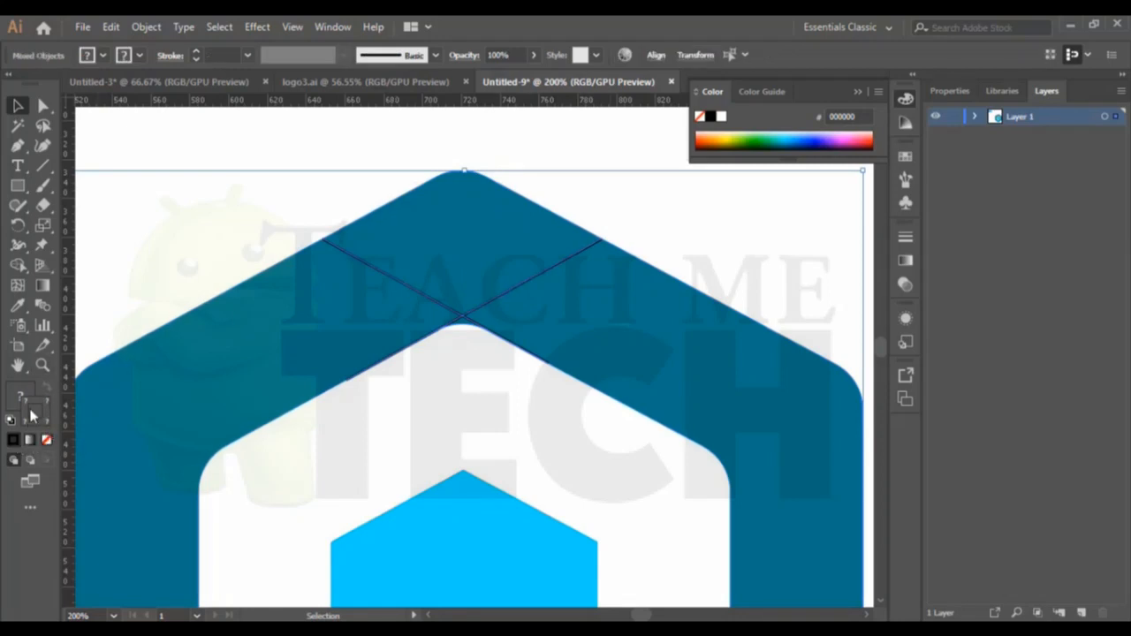
pyautogui.click(44, 442)
pyautogui.click(13, 440)
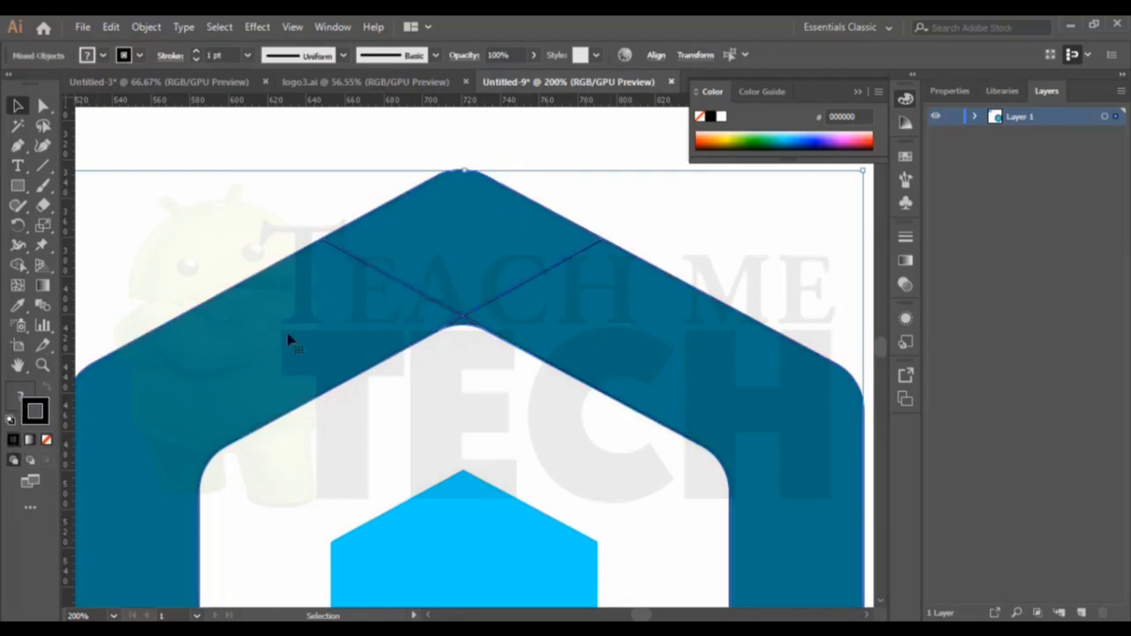
pyautogui.click(712, 225)
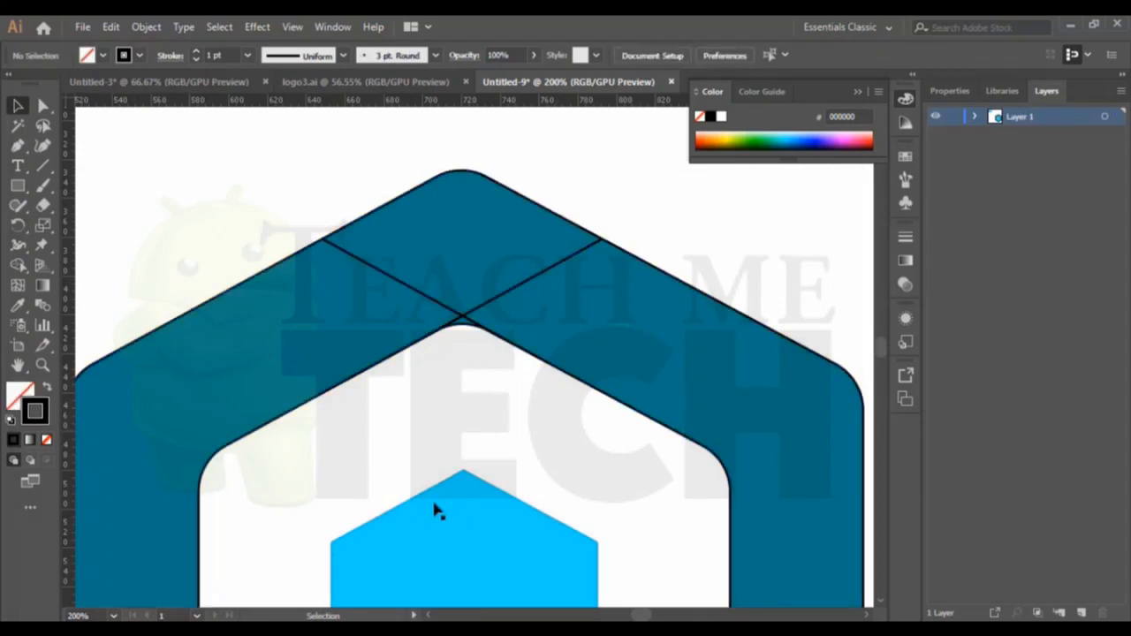
# Step: Split the ring's top corner along the crossing lines with the Shape Builder, removing the sliver below their crossing, and deselect the artwork
pyautogui.moveTo(280, 159); pyautogui.dragTo(626, 443)
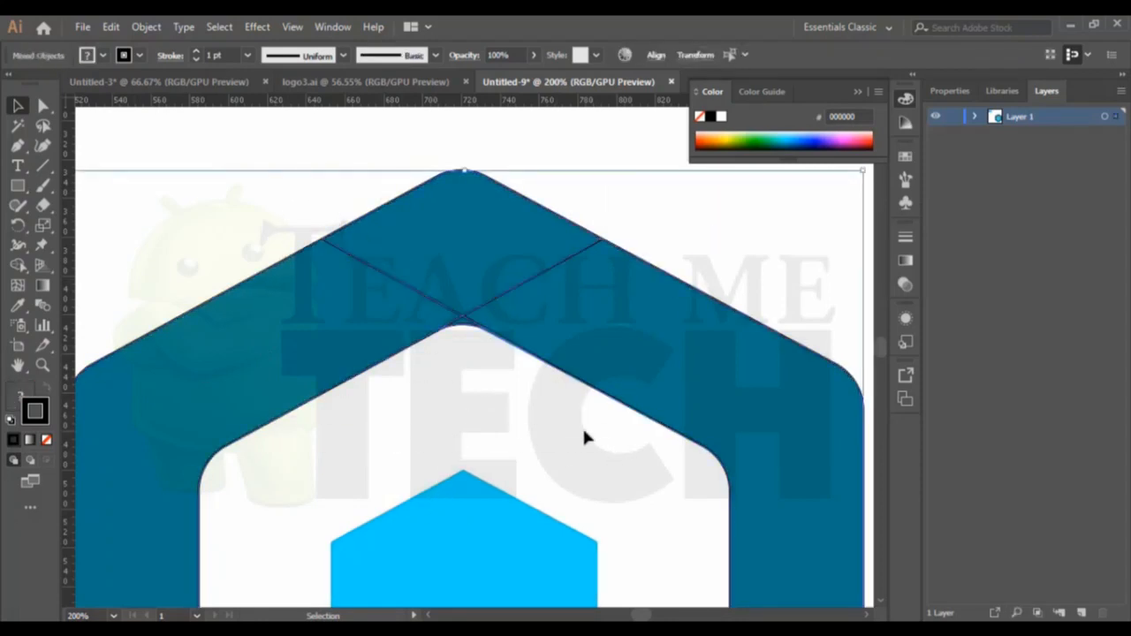
pyautogui.click(19, 266)
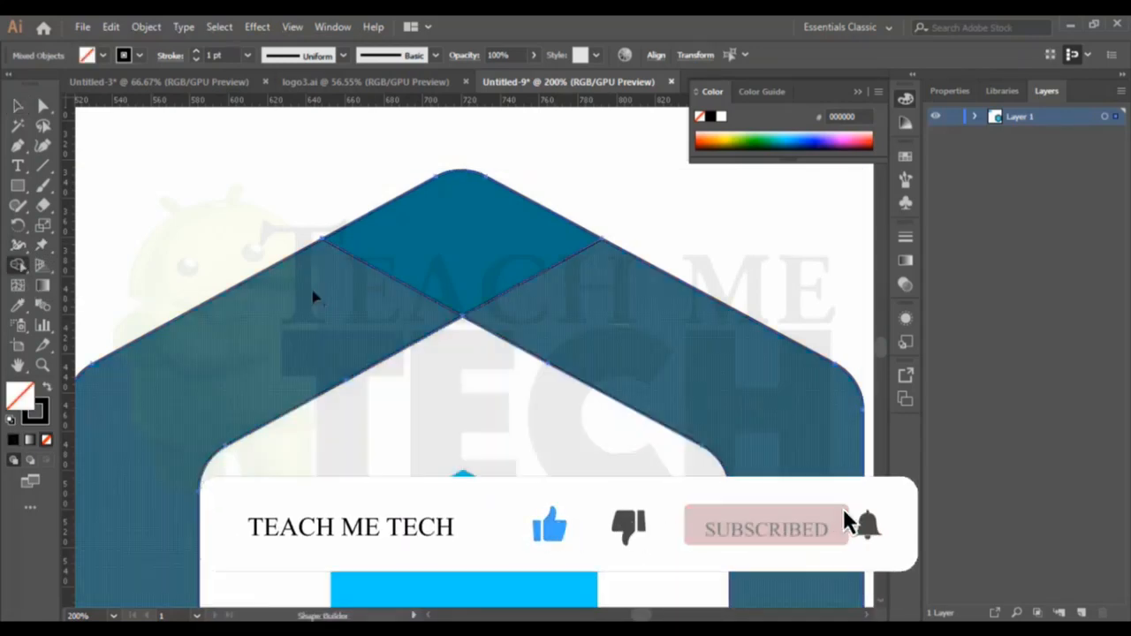
pyautogui.click(18, 106)
pyautogui.click(230, 239)
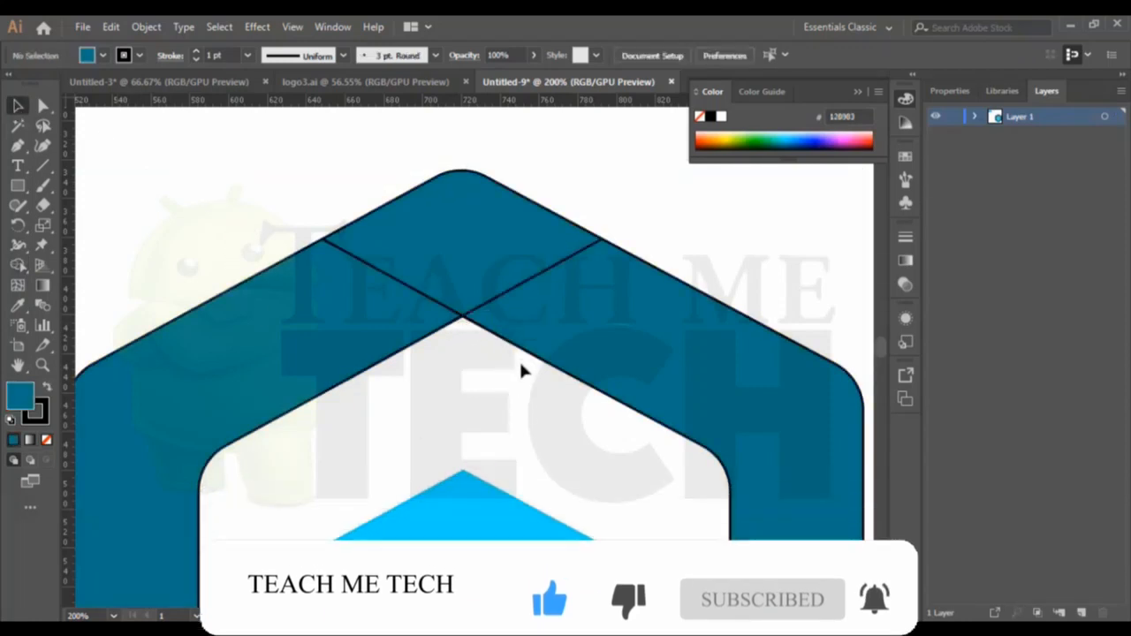
# Step: Draw two crossing straight lines with the Pen tool over the ring's bottom corner, extending its inner edges past the outer edge
pyautogui.scroll(-5, 523, 371)
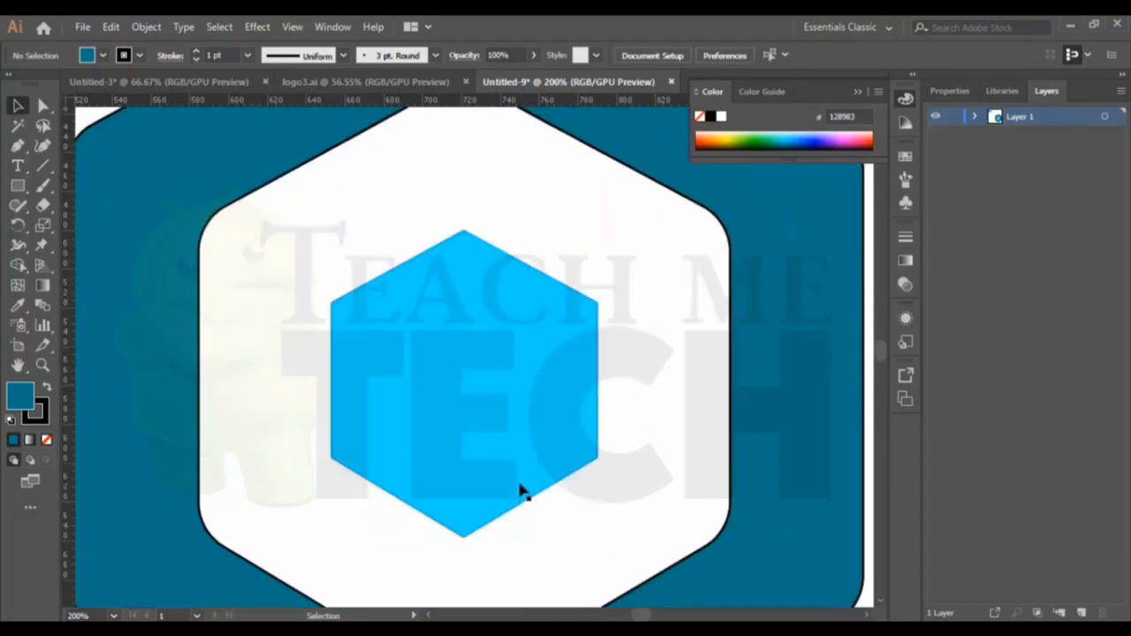
pyautogui.scroll(-5, 512, 486)
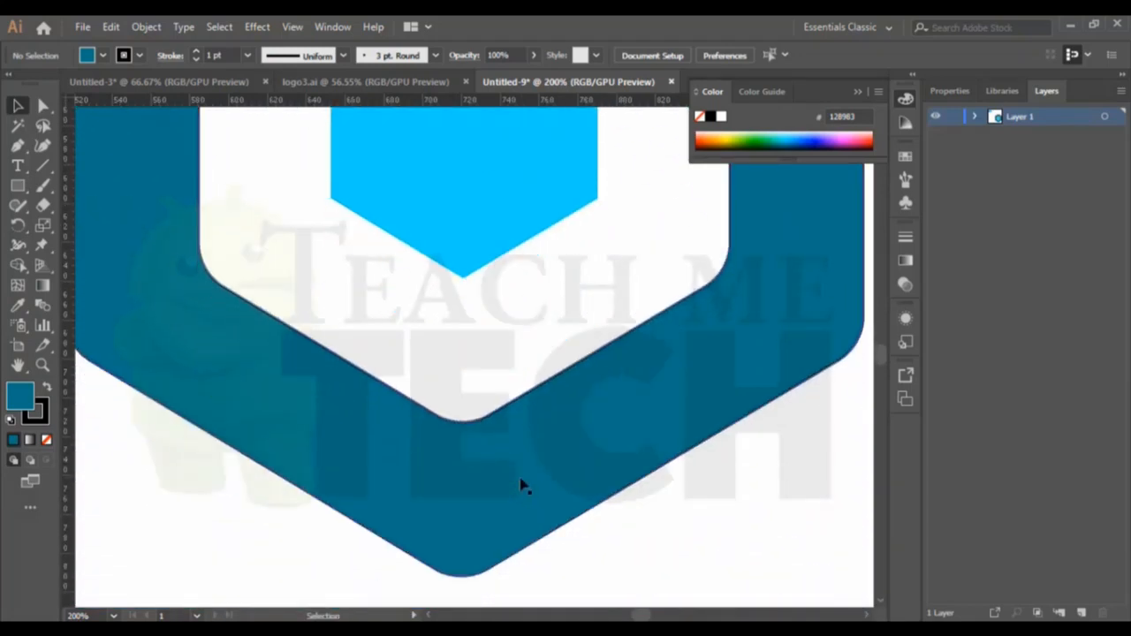
pyautogui.click(19, 147)
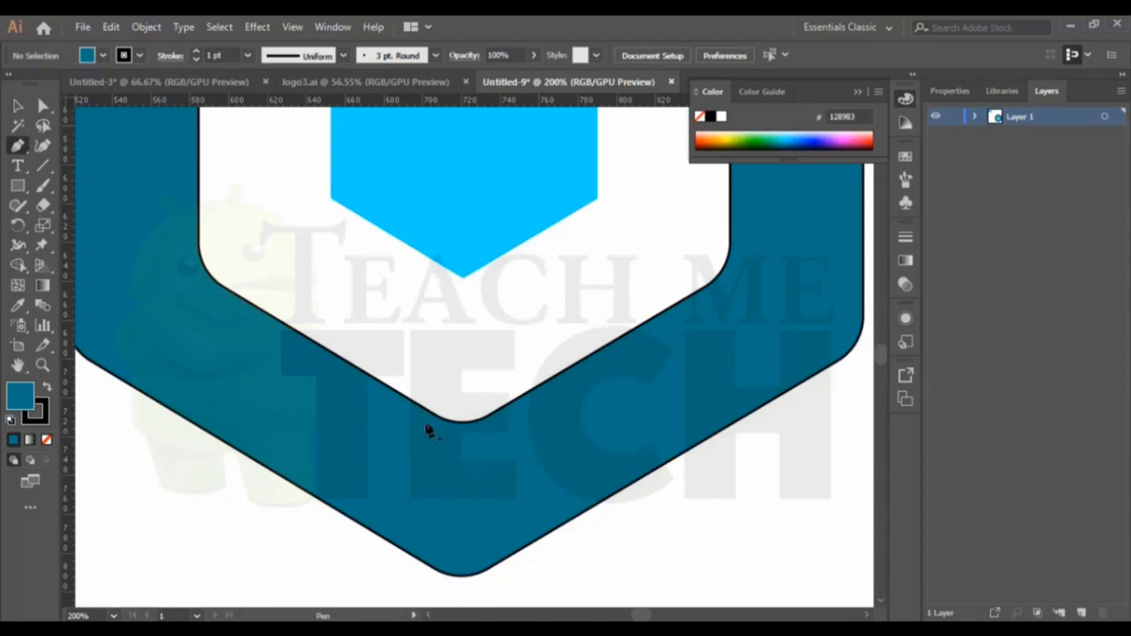
pyautogui.click(363, 373)
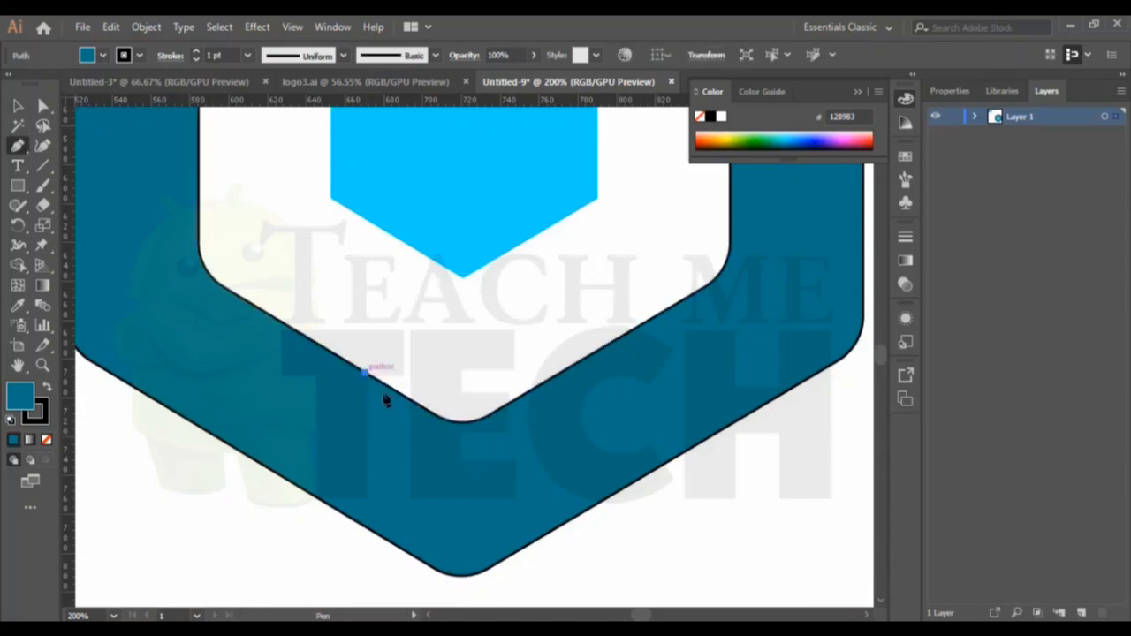
pyautogui.click(614, 522)
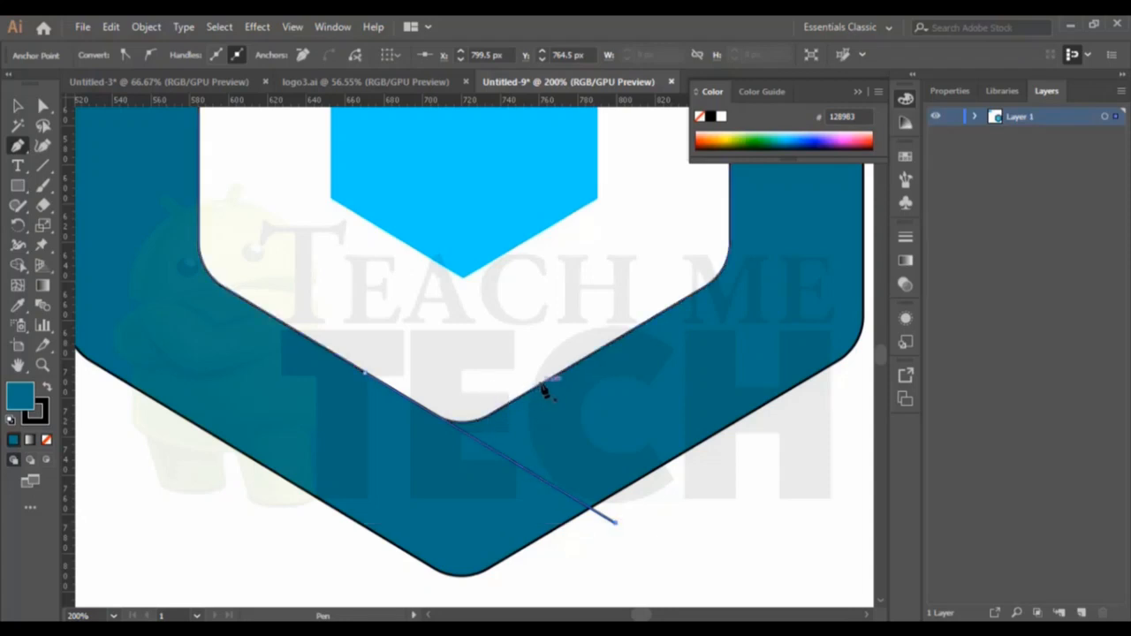
pyautogui.press('Escape')
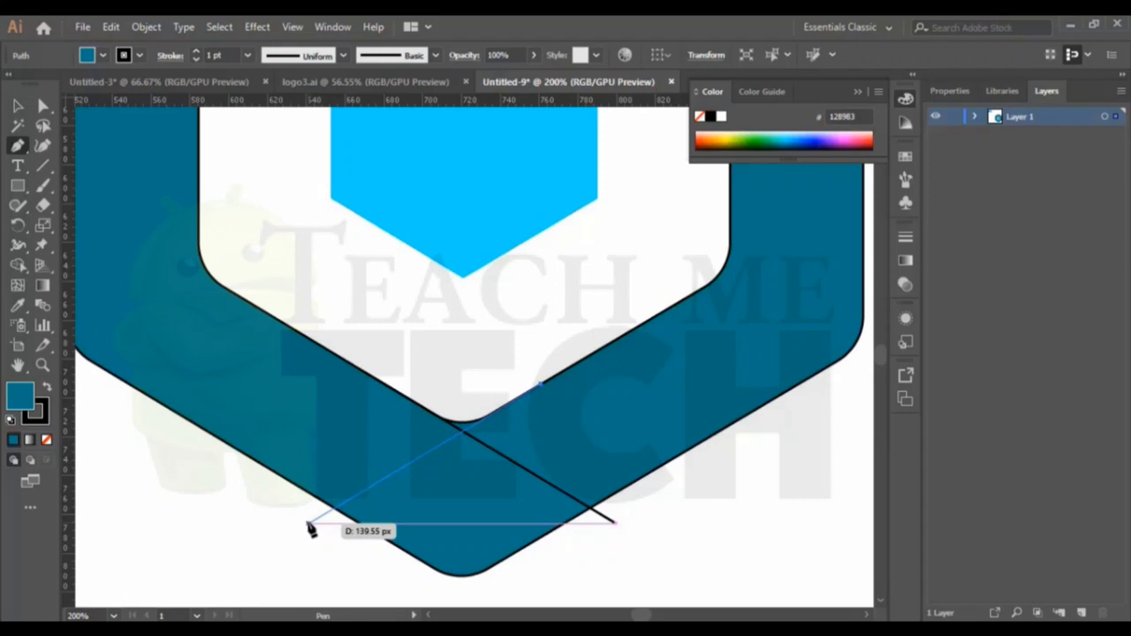
pyautogui.click(310, 525)
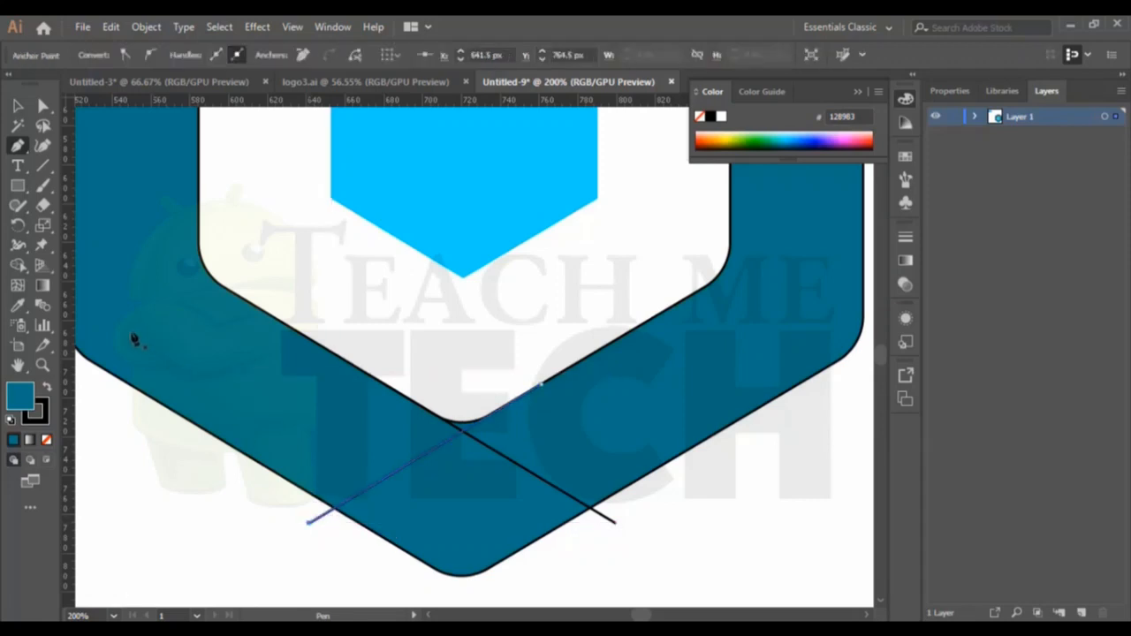
# Step: Using the Shape Builder on the ring and lines, trim the protruding line ends, remove the inner sliver and merge the bottom corner with the left band
pyautogui.click(18, 264)
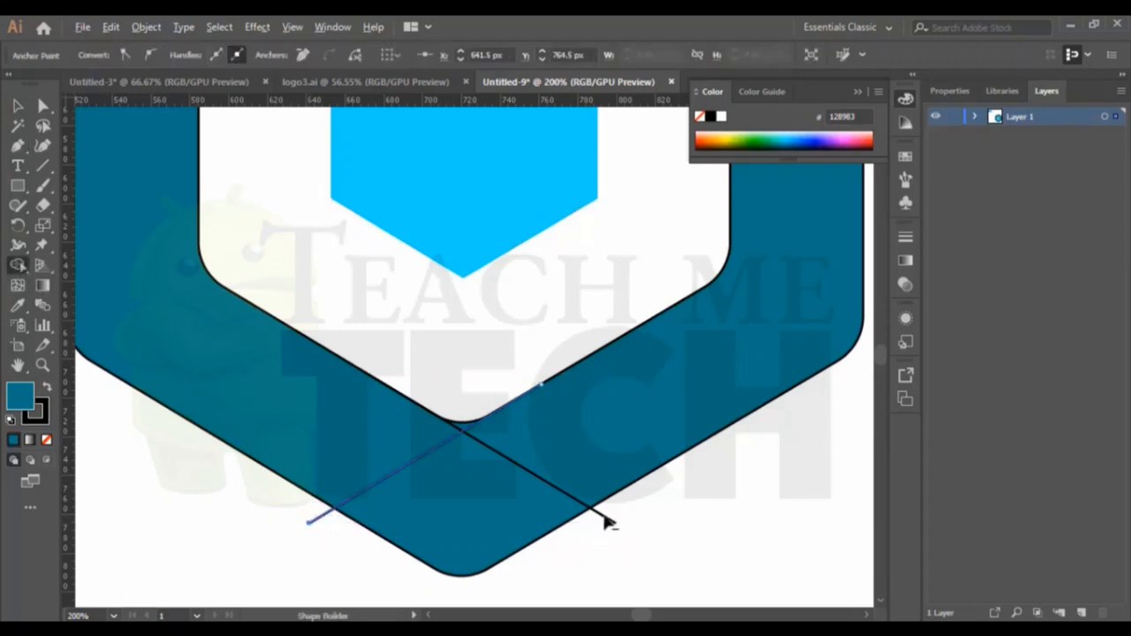
pyautogui.click(18, 106)
pyautogui.scroll(-1, 160, 164)
pyautogui.scroll(-1, 160, 170)
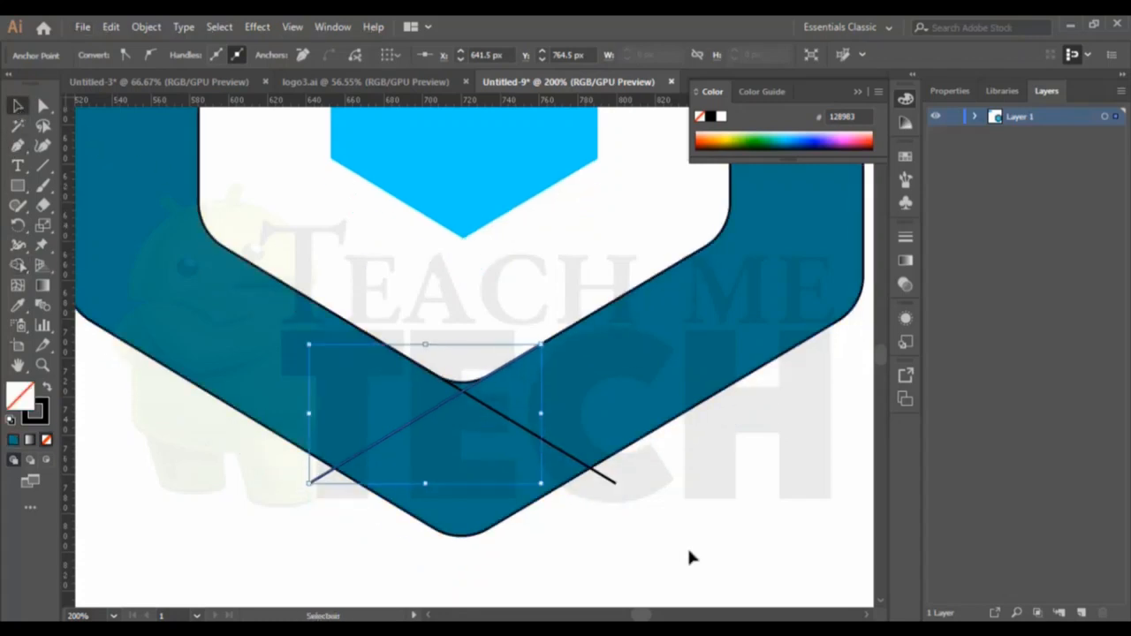
pyautogui.hotkey('ctrl', 'a')
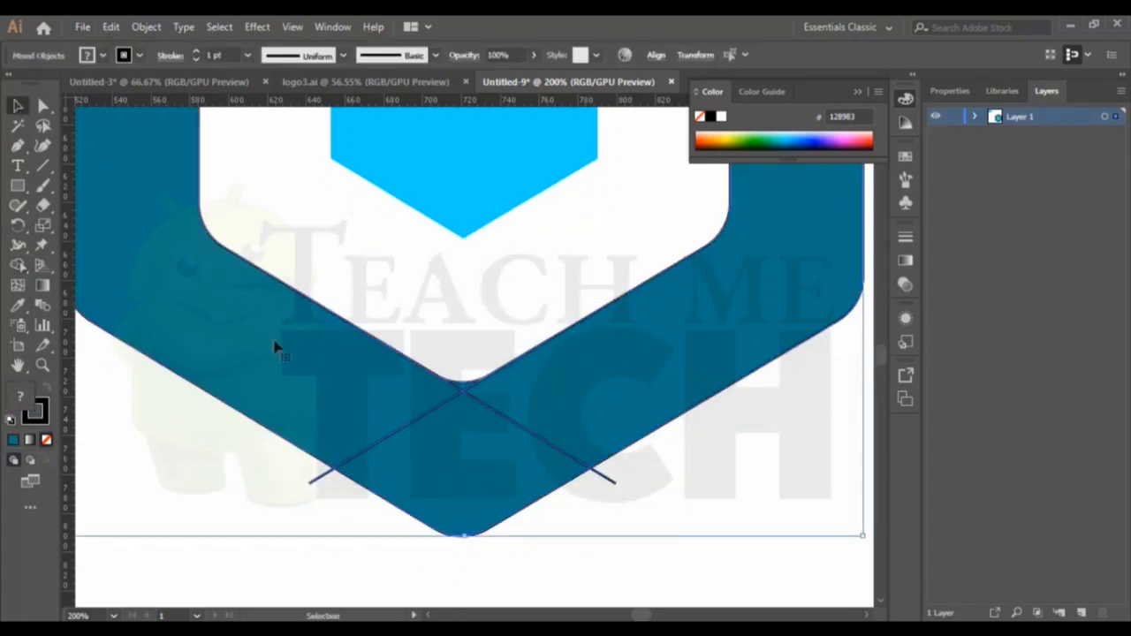
pyautogui.click(18, 264)
pyautogui.moveTo(608, 478); pyautogui.dragTo(309, 482)
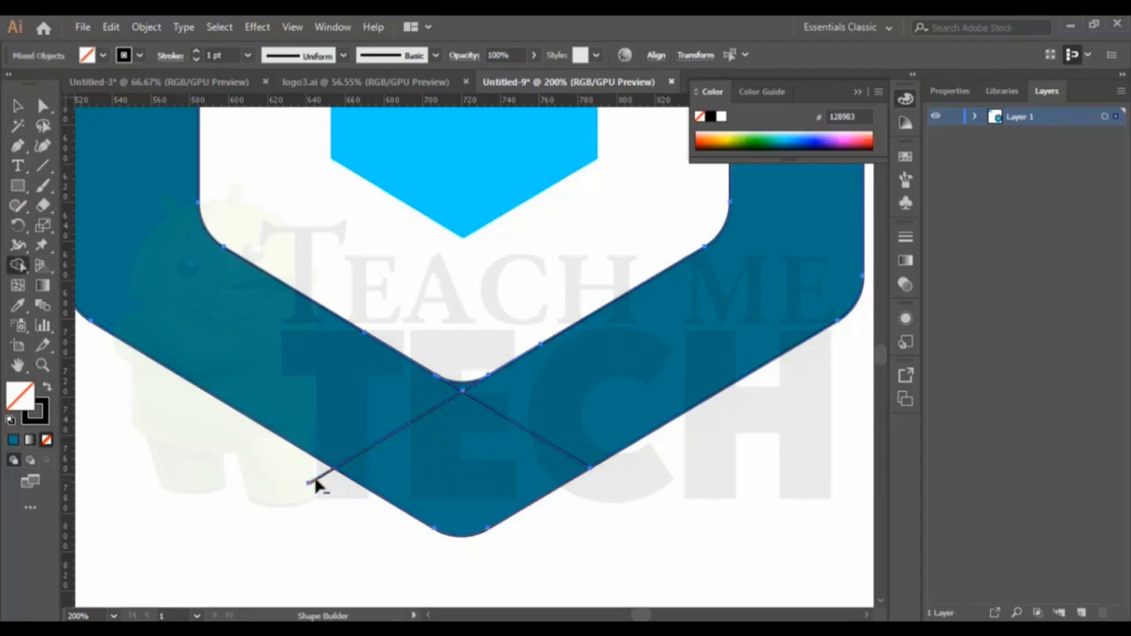
pyautogui.keyDown('alt'); pyautogui.click(315, 480); pyautogui.keyUp('alt')
pyautogui.keyDown('alt'); pyautogui.click(463, 388); pyautogui.keyUp('alt')
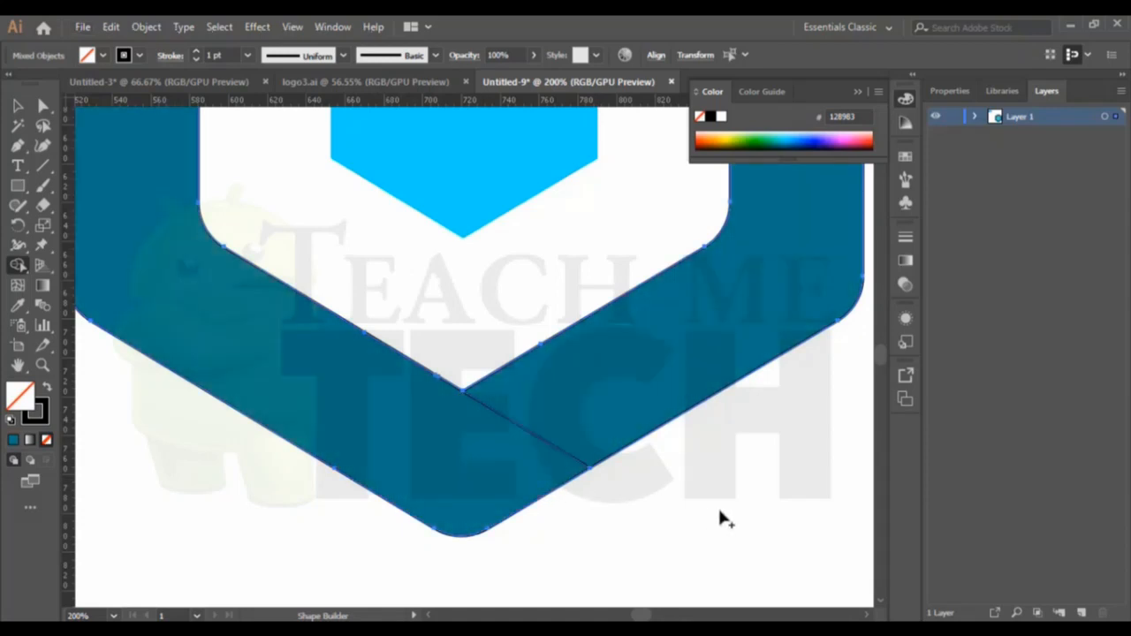
# Step: Merge the ring's top corner with the right band by removing the dividing line between them with the Shape Builder
pyautogui.scroll(5, 733, 508)
pyautogui.scroll(4, 630, 428)
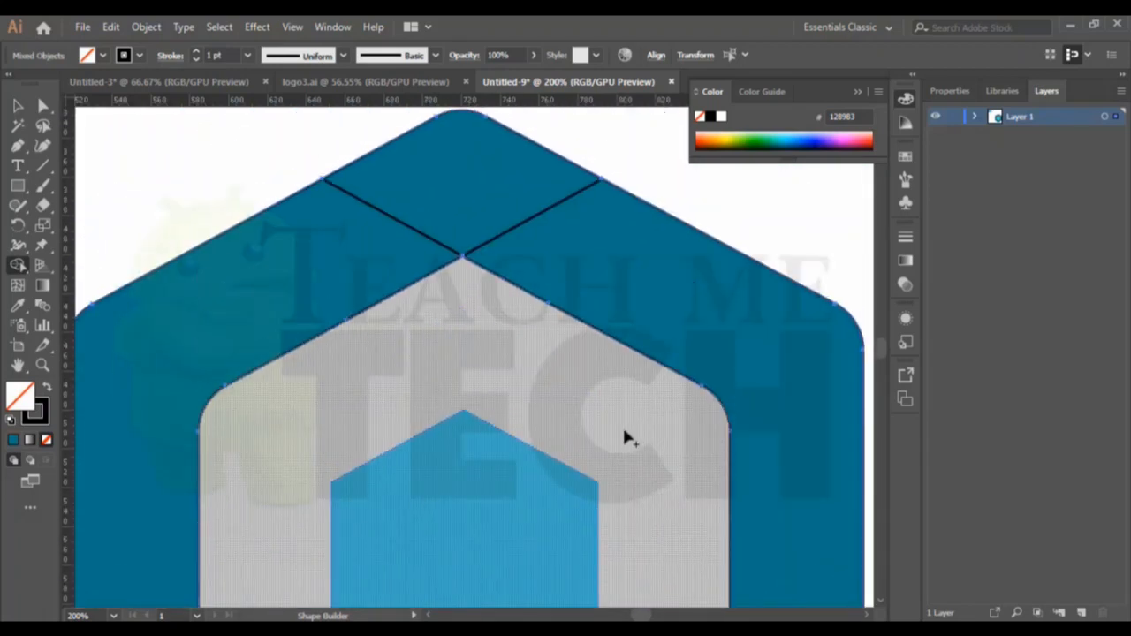
pyautogui.scroll(1, 624, 438)
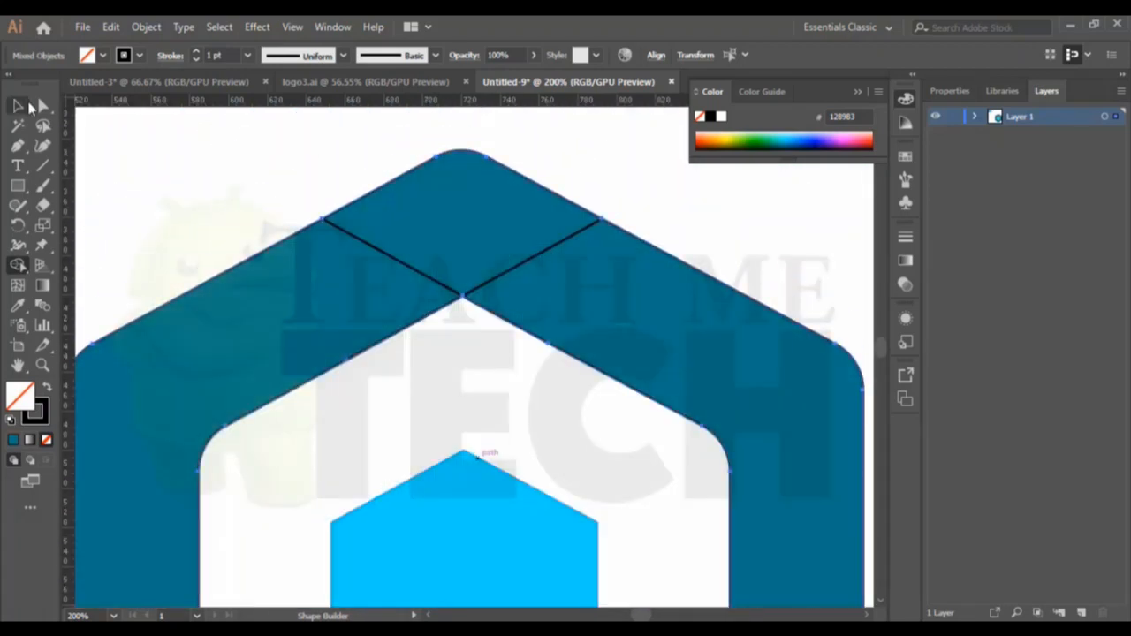
pyautogui.click(18, 106)
pyautogui.click(255, 206)
pyautogui.moveTo(295, 149); pyautogui.dragTo(560, 352)
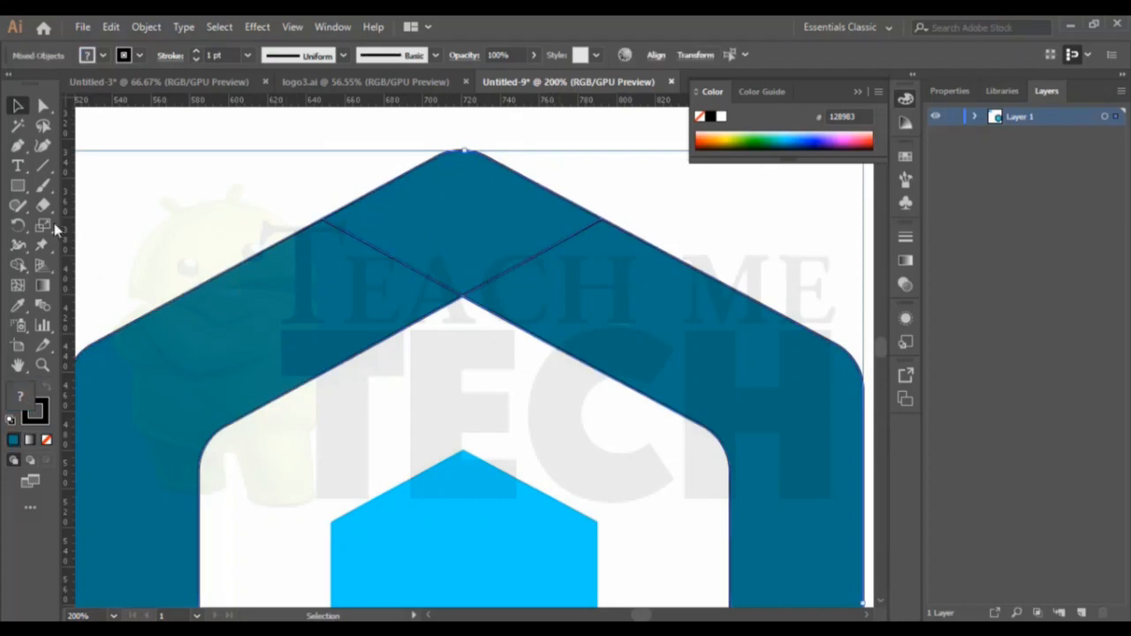
pyautogui.click(18, 264)
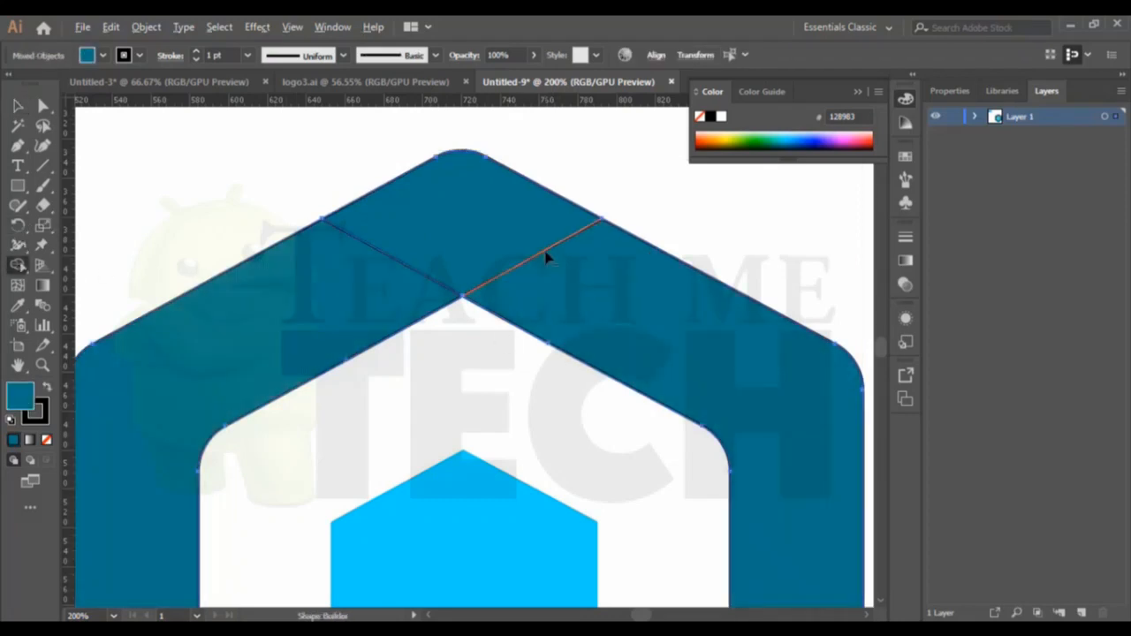
pyautogui.keyDown('alt'); pyautogui.click(546, 254); pyautogui.keyUp('alt')
# Step: Examine the whole logo and check with the Shape Builder how the ring divides into left and right halves
pyautogui.click(43, 365)
pyautogui.keyDown('alt'); pyautogui.click(657, 309); pyautogui.keyUp('alt')
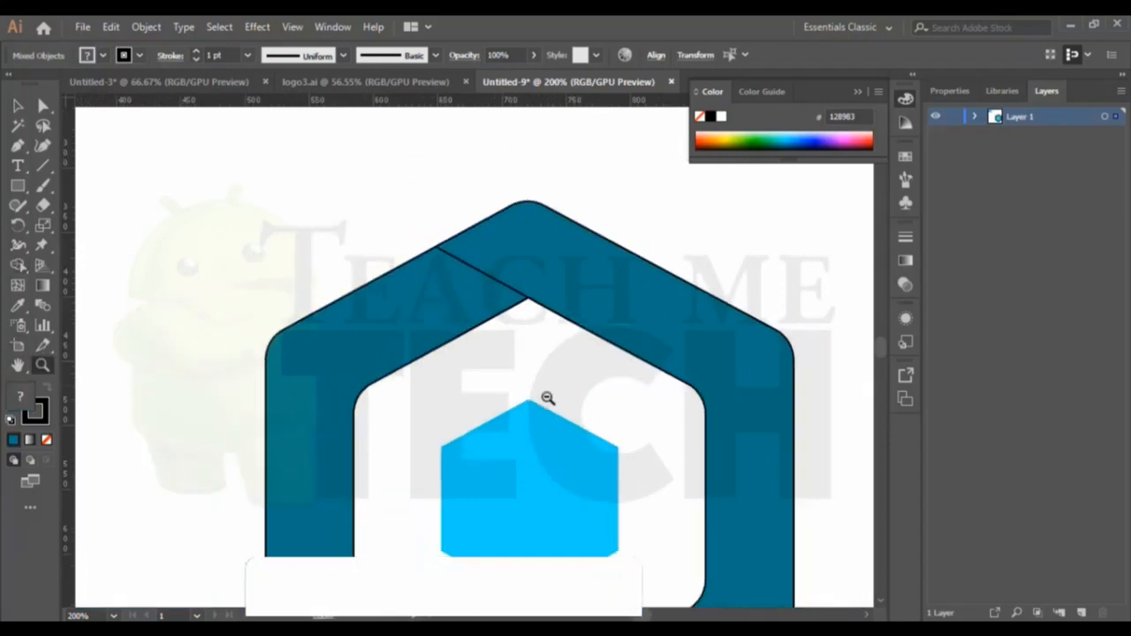
pyautogui.moveTo(548, 399); pyautogui.dragTo(477, 449)
pyautogui.scroll(-2, 477, 449)
pyautogui.click(19, 108)
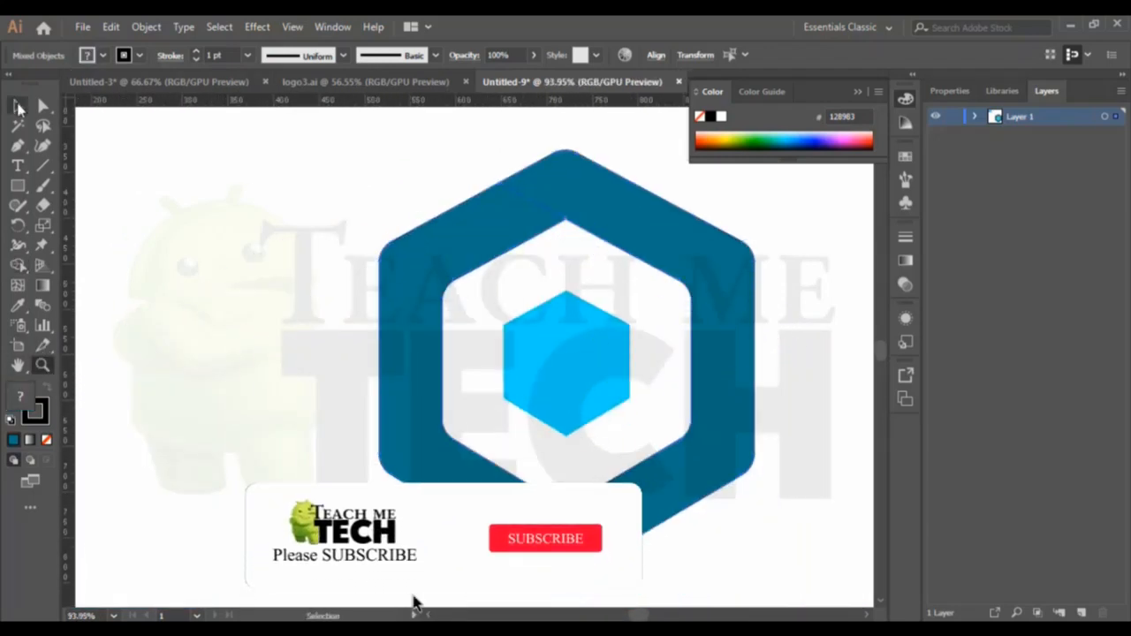
pyautogui.click(289, 208)
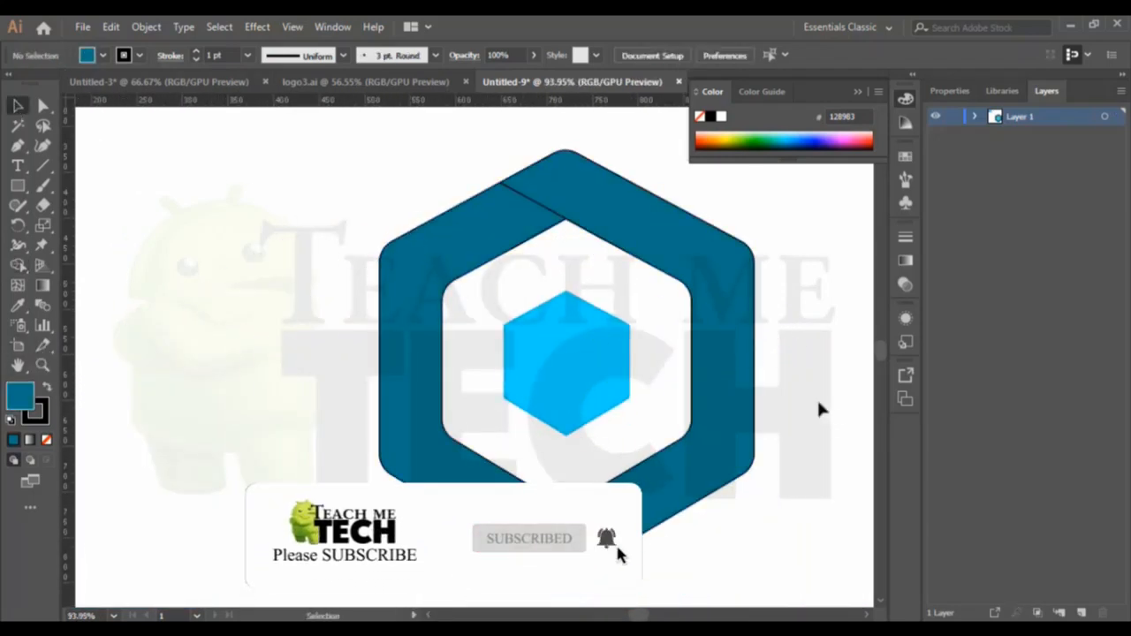
pyautogui.hotkey('ctrl', '1')
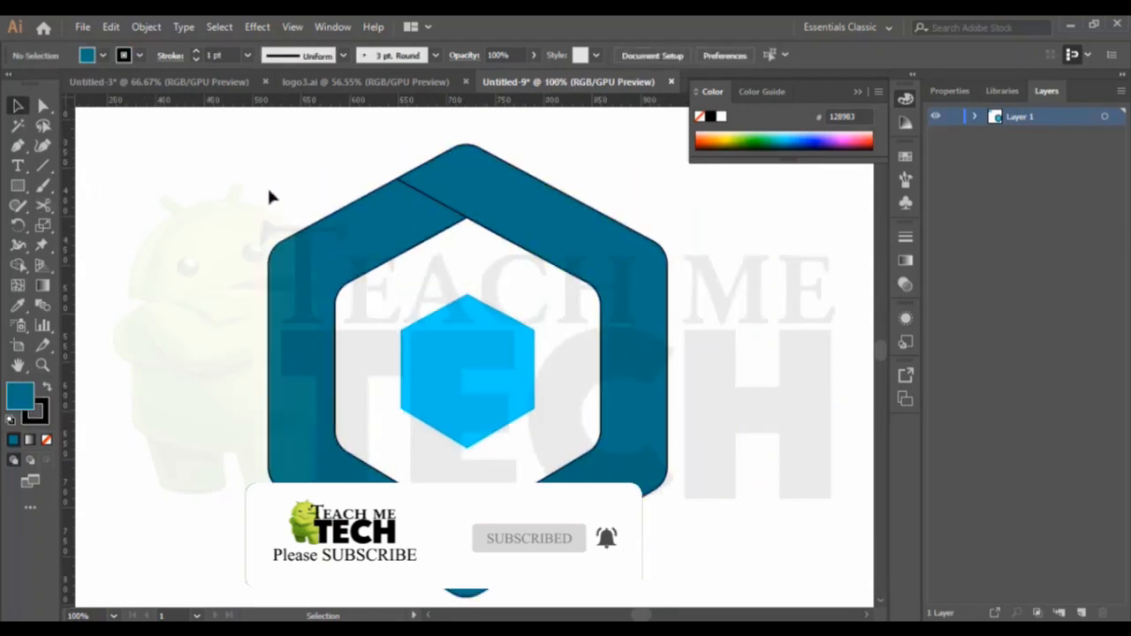
pyautogui.moveTo(272, 181); pyautogui.dragTo(696, 489)
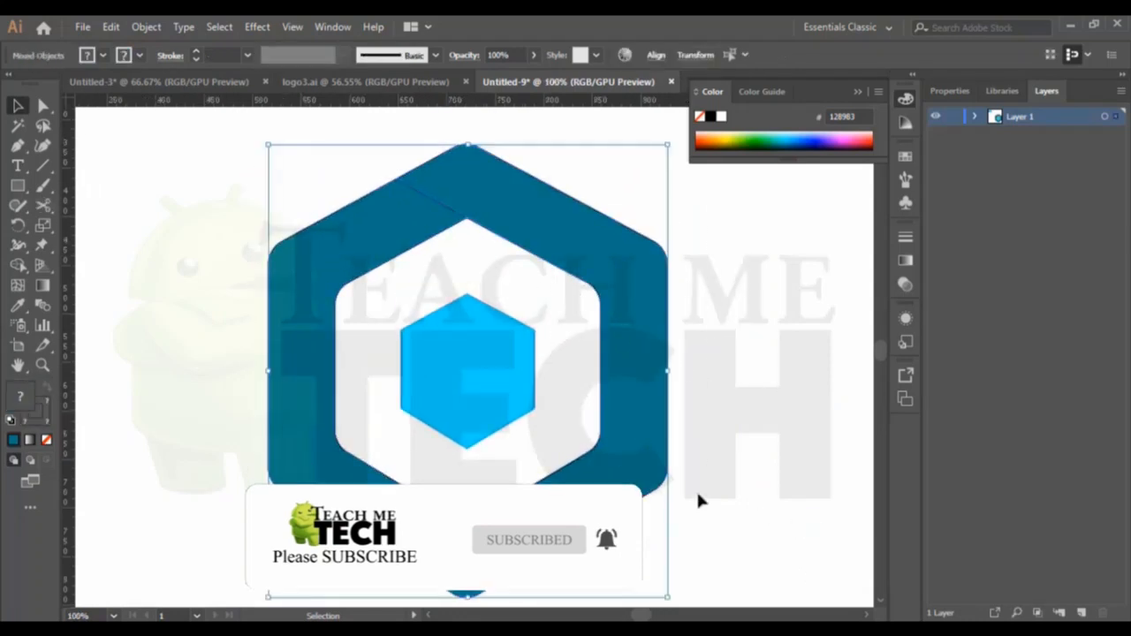
pyautogui.click(18, 267)
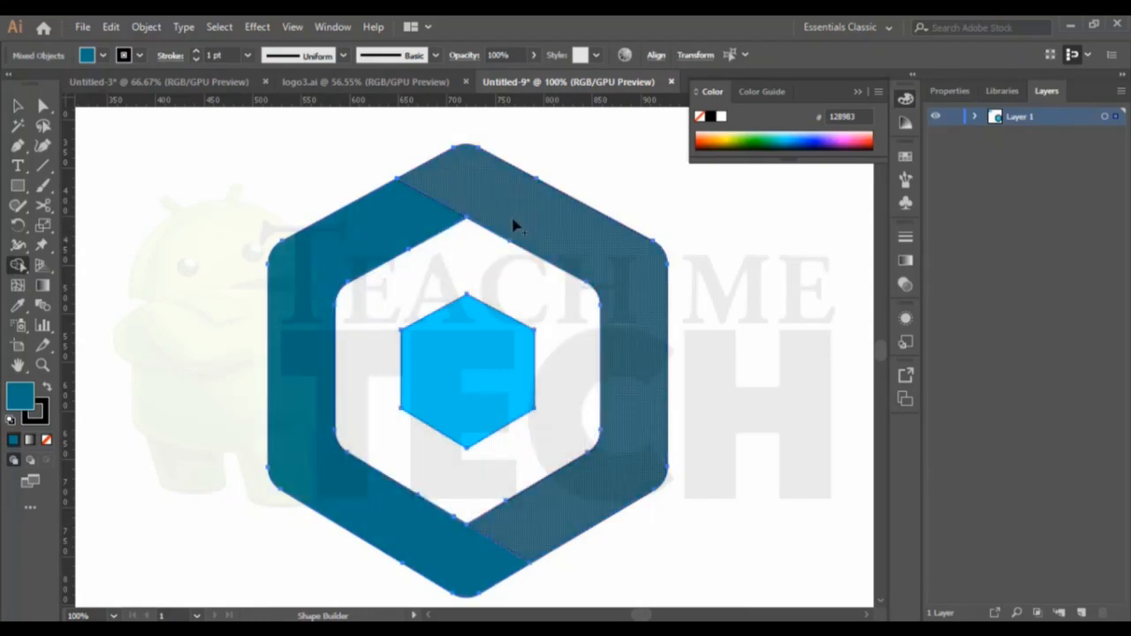
pyautogui.scroll(1, 636, 313)
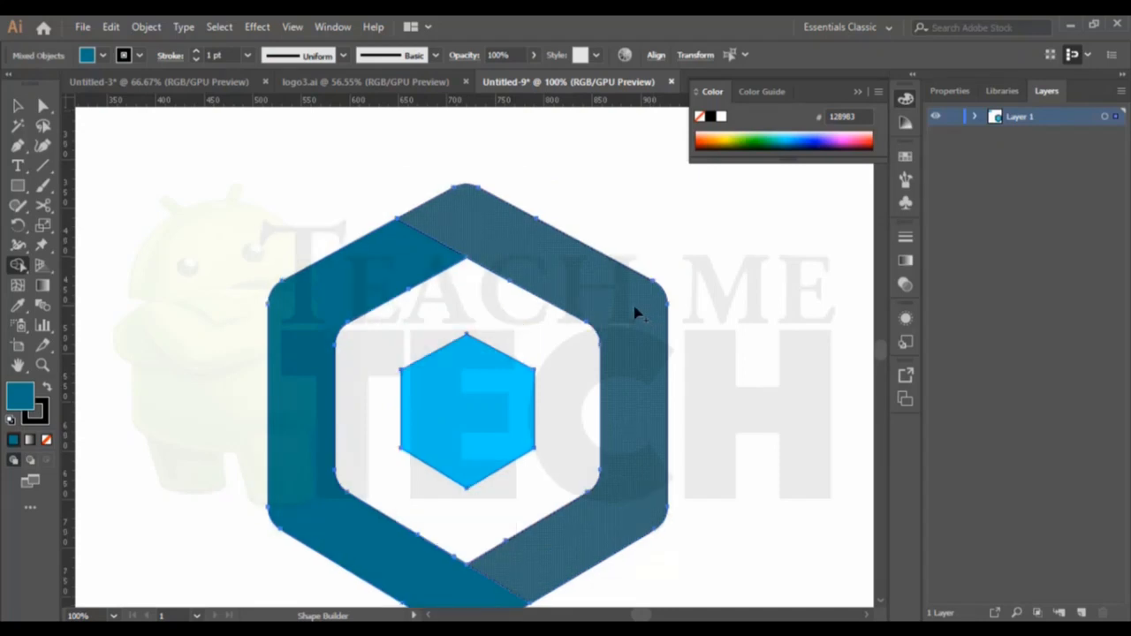
# Step: Select the whole logo and move it slightly left and up on the artboard
pyautogui.hotkey('ctrl', '-')
pyautogui.hotkey('ctrl', '-')
pyautogui.press('v')
pyautogui.click(667, 346)
pyautogui.moveTo(368, 233); pyautogui.dragTo(597, 453)
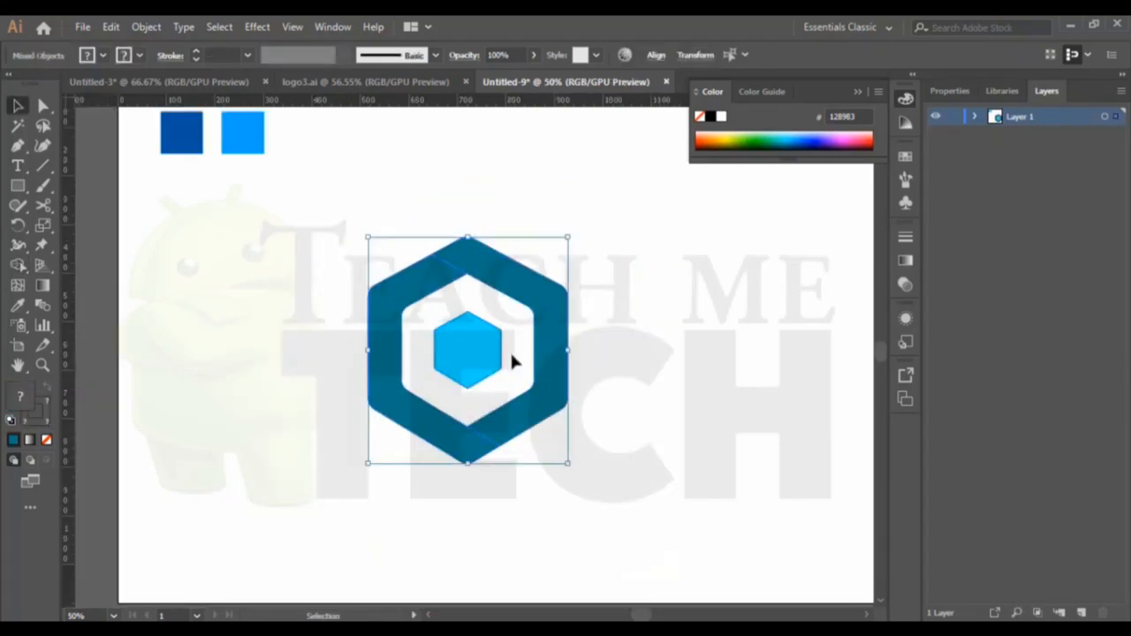
pyautogui.moveTo(548, 308); pyautogui.dragTo(489, 294)
pyautogui.scroll(2, 432, 376)
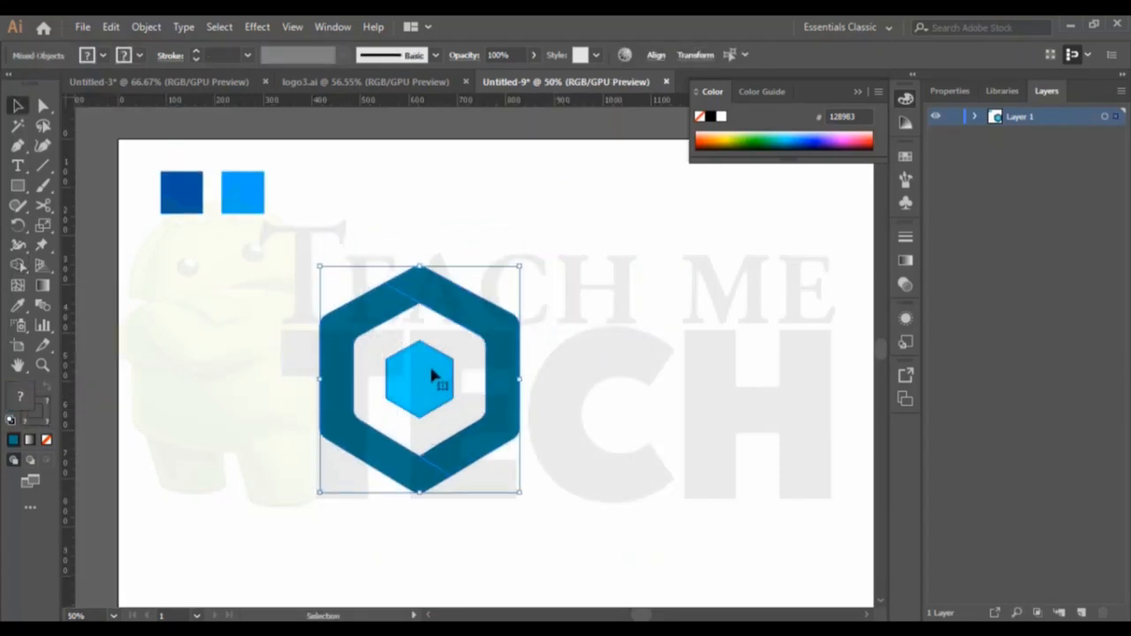
# Step: Move the two blue sample squares closer to the logo, just above it, and deselect them
pyautogui.click(509, 209)
pyautogui.moveTo(154, 143); pyautogui.dragTo(329, 202)
pyautogui.click(646, 286)
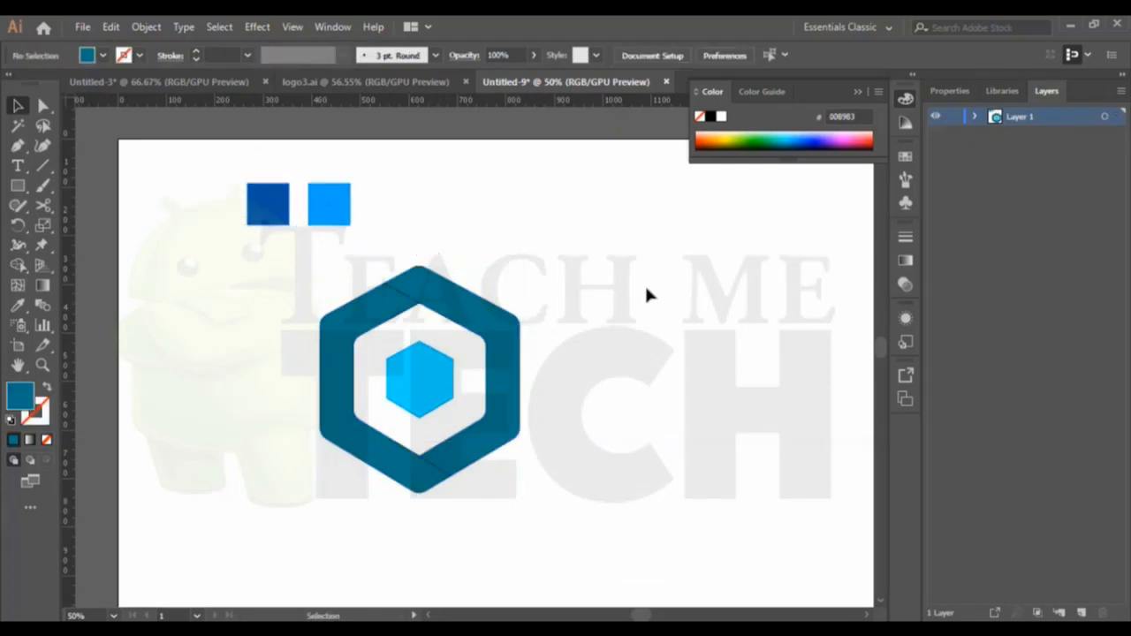
# Step: Fill the ring's right half with a linear gradient and sample its end colour from the dark blue square
pyautogui.click(492, 337)
pyautogui.click(591, 349)
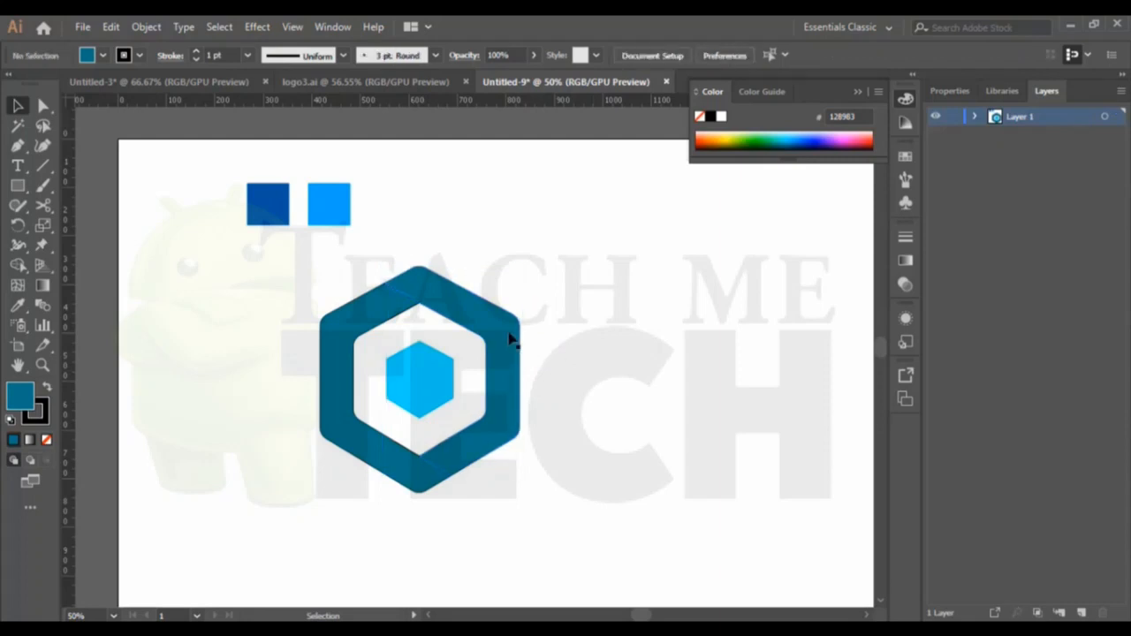
pyautogui.click(510, 337)
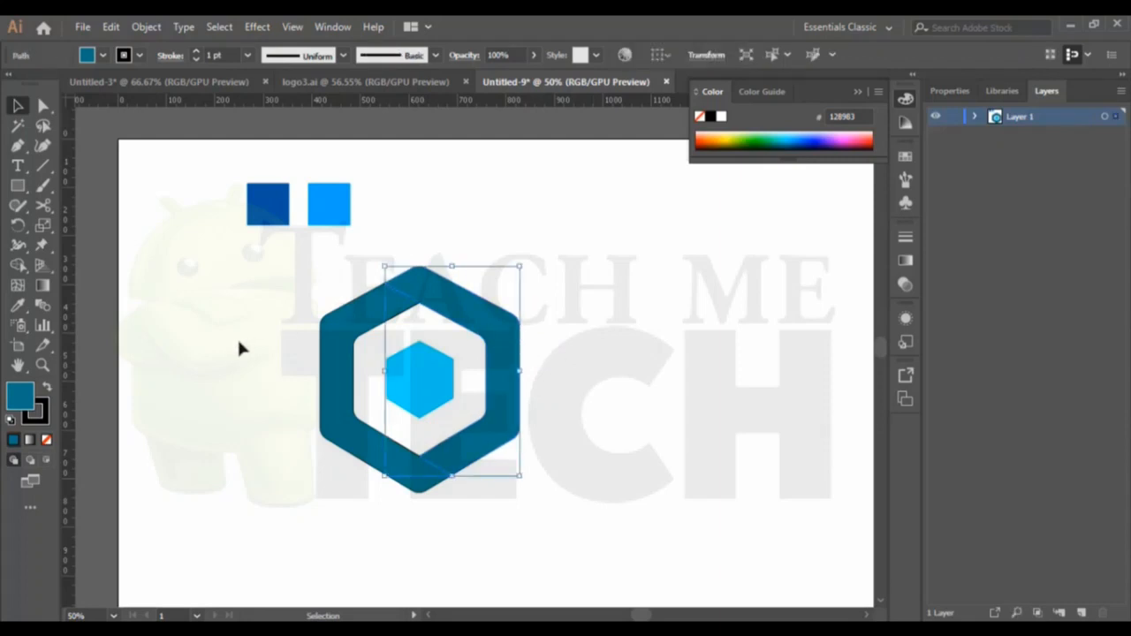
pyautogui.click(30, 439)
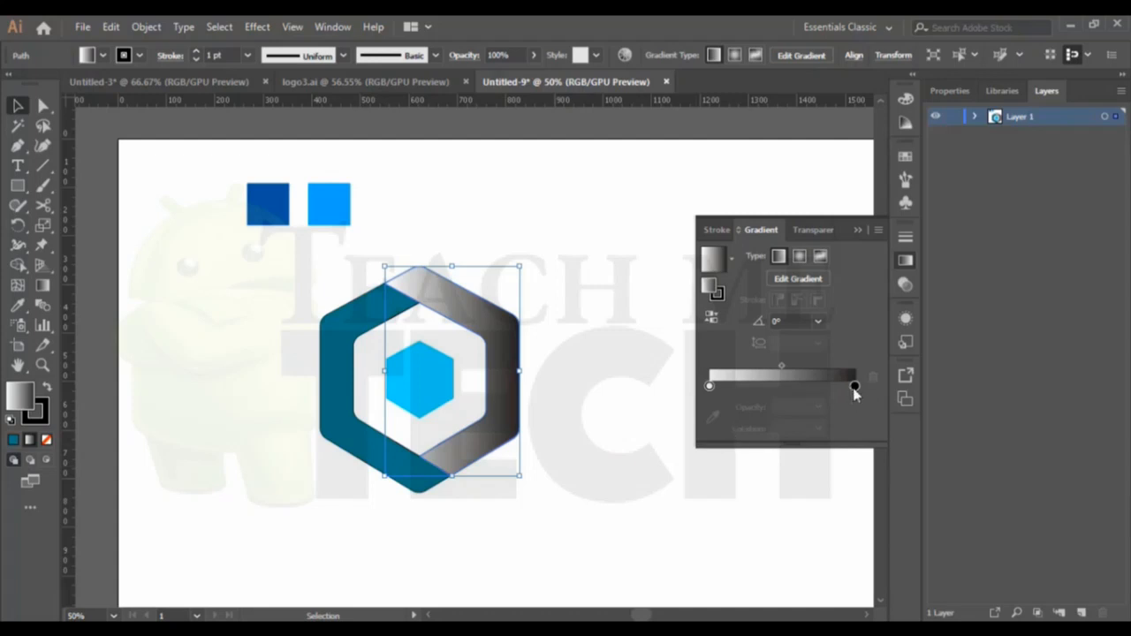
pyautogui.click(854, 386)
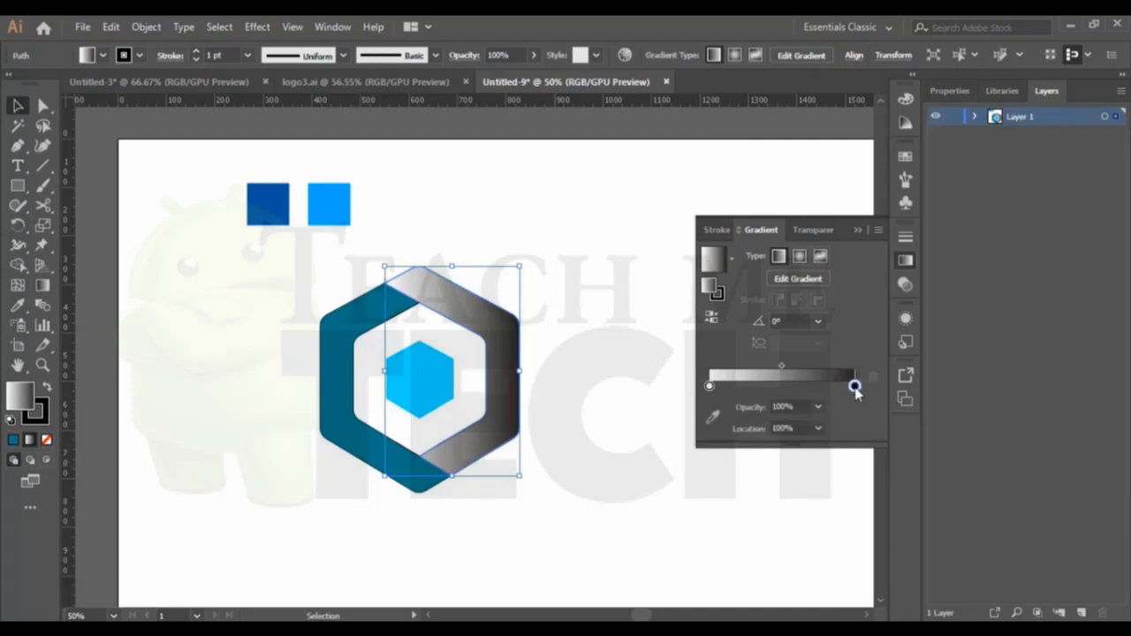
pyautogui.click(712, 417)
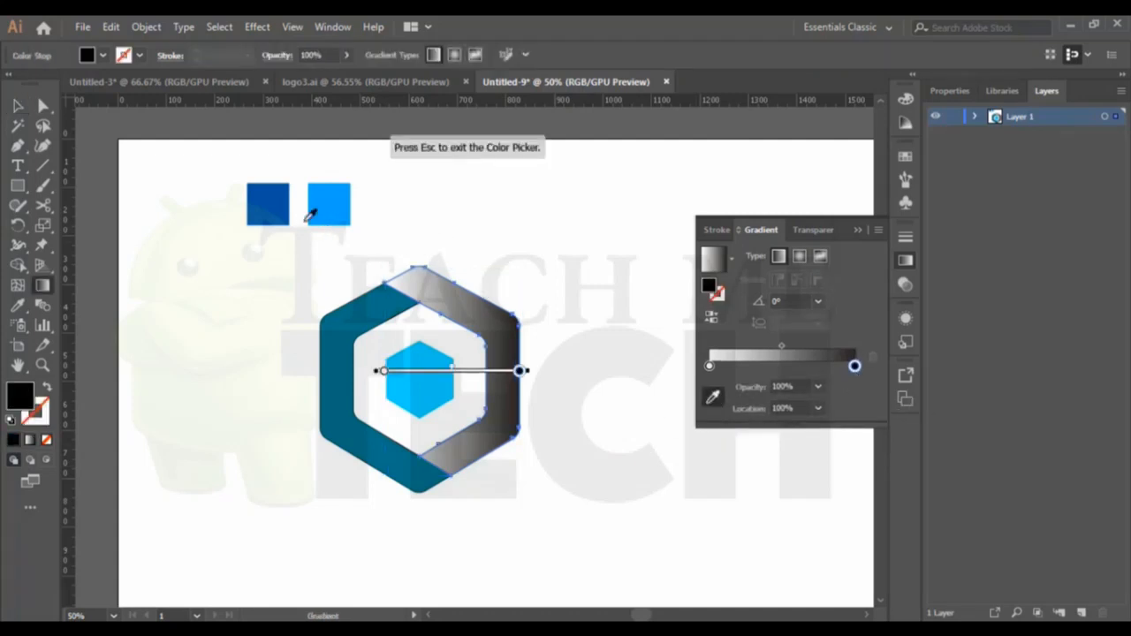
pyautogui.click(270, 199)
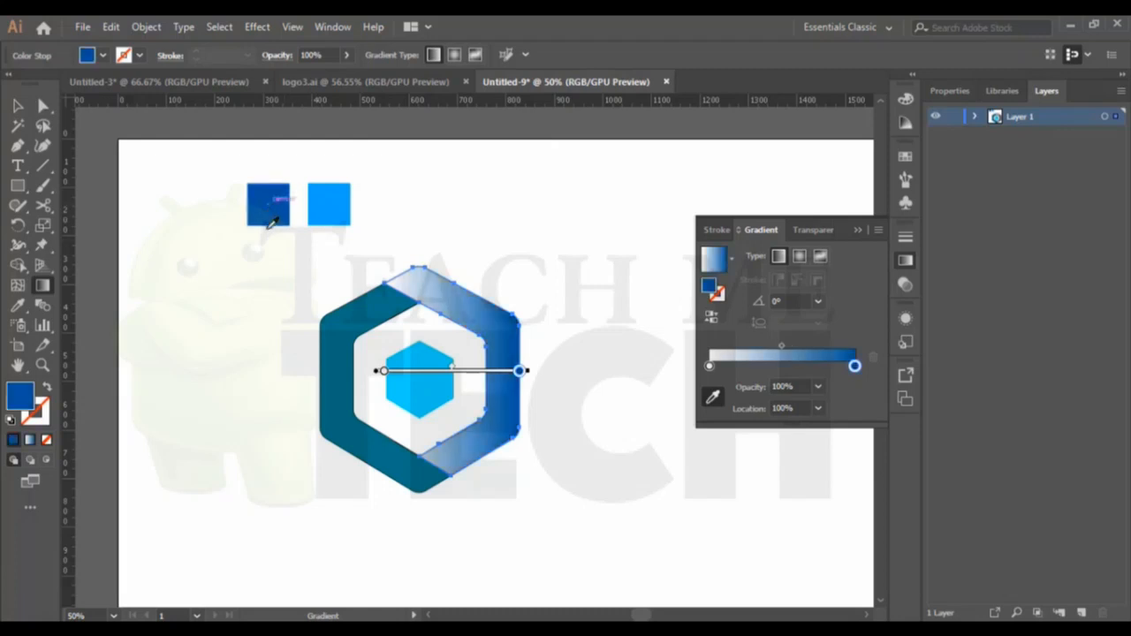
# Step: Sample the gradient's starting colour from the light blue square
pyautogui.doubleClick(710, 366)
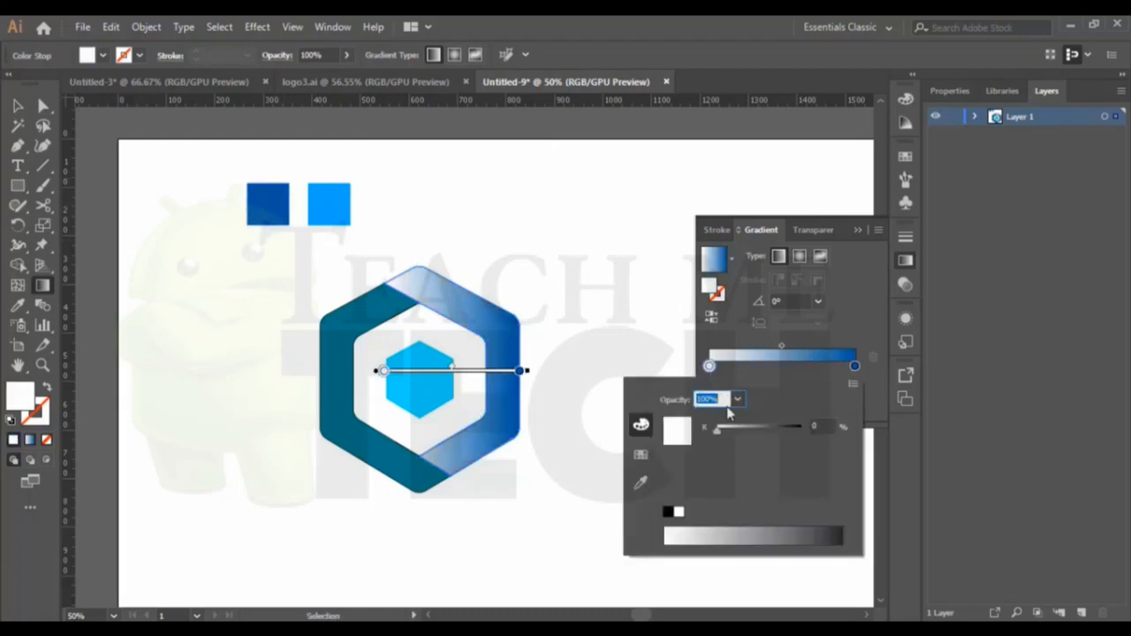
pyautogui.click(640, 486)
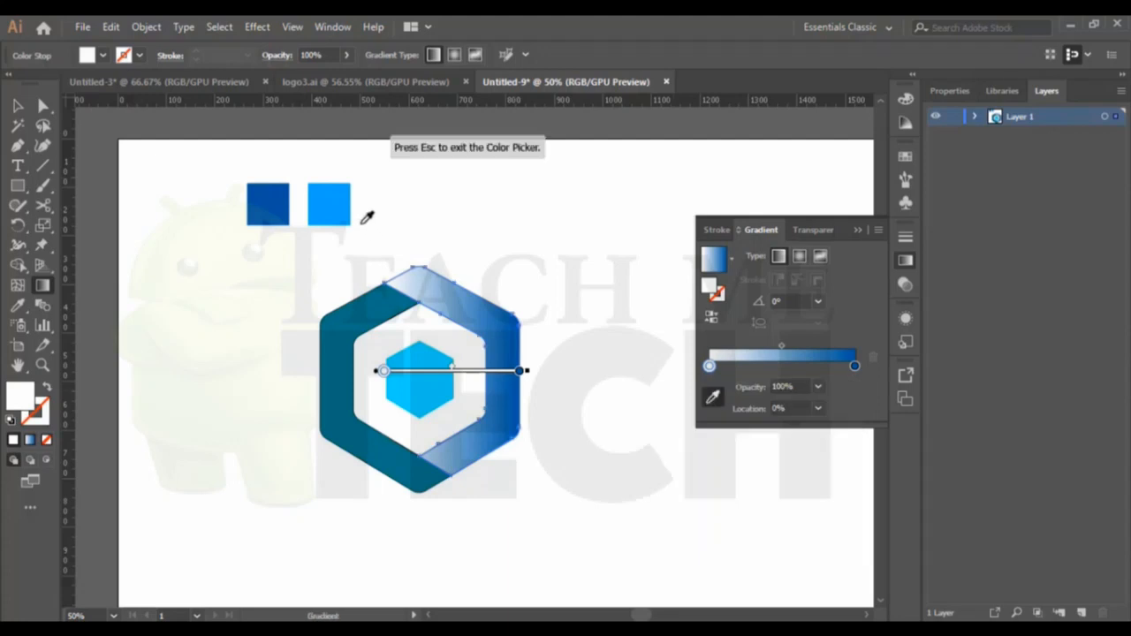
pyautogui.click(337, 204)
pyautogui.press('Escape')
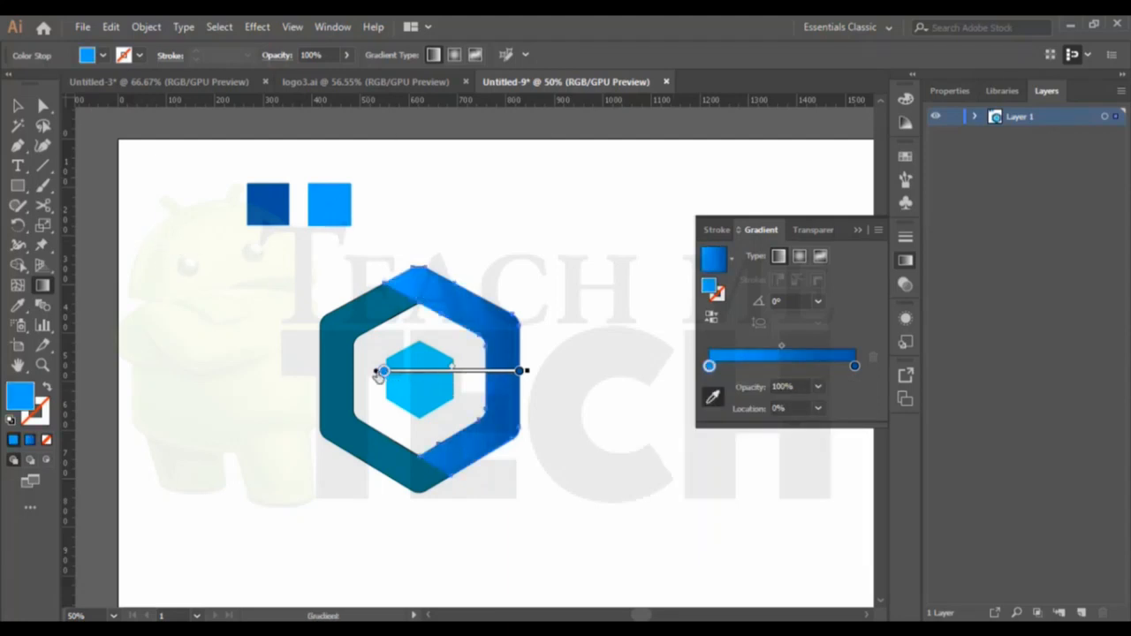
# Step: Shift the gradient's starting stop to about 20% on the ring's right half and fill the left half with the same gradient
pyautogui.moveTo(383, 371)
pyautogui.mouseDown()
pyautogui.moveTo(415, 373)
pyautogui.moveTo(411, 382)
pyautogui.mouseUp()
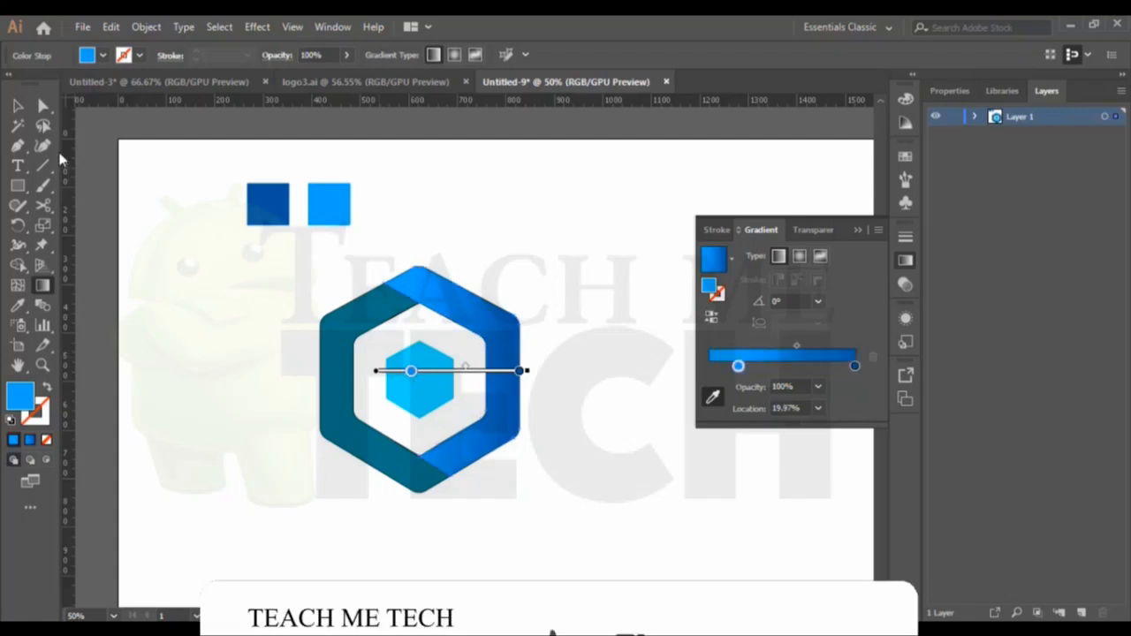
pyautogui.click(19, 113)
pyautogui.click(345, 427)
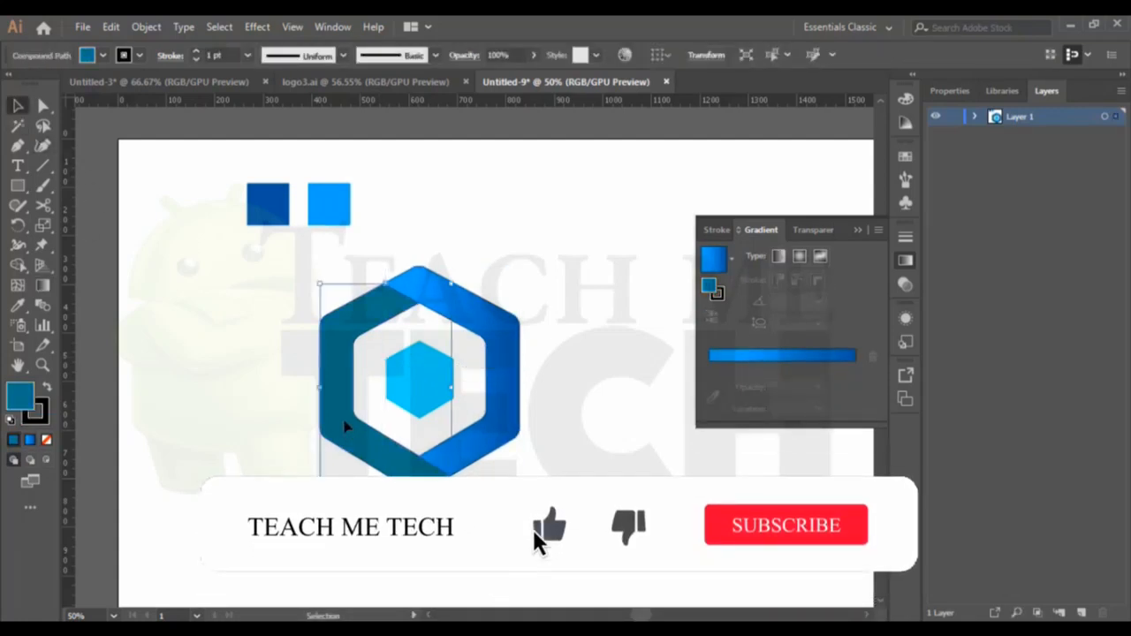
pyautogui.click(31, 441)
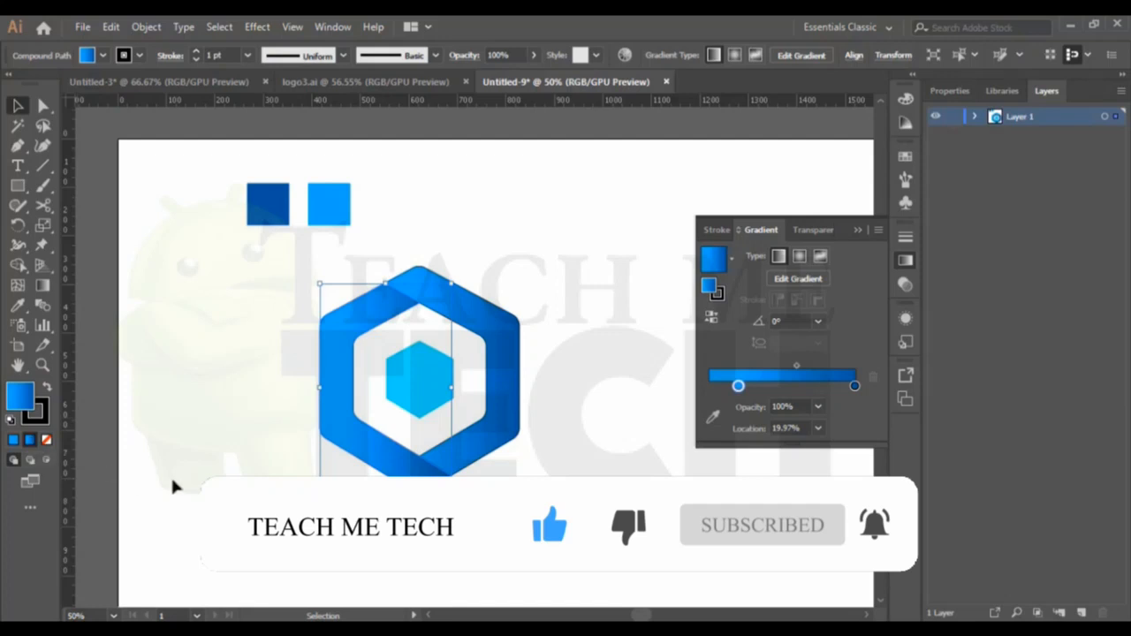
pyautogui.click(559, 398)
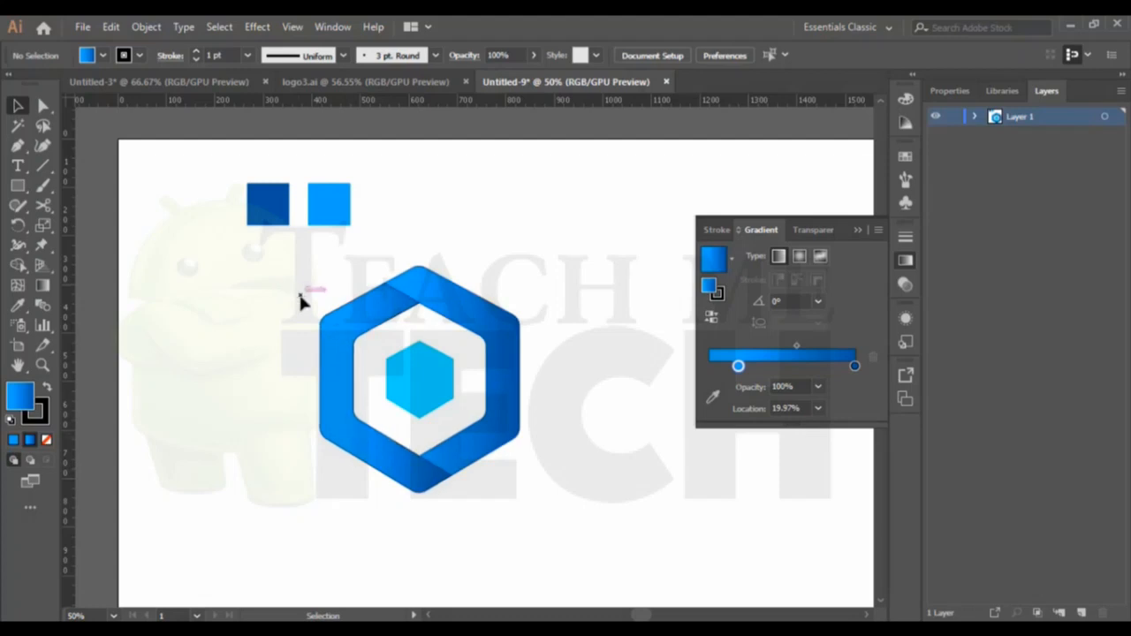
# Step: Fill the central hexagon with the colour sampled from the light blue square
pyautogui.moveTo(308, 282); pyautogui.dragTo(573, 501)
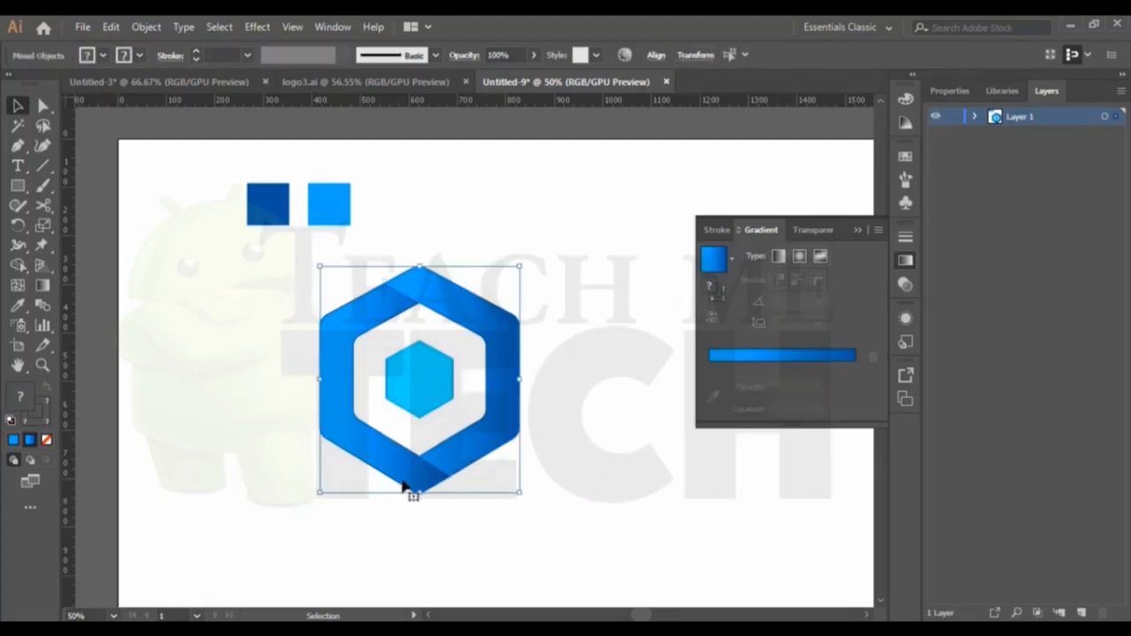
pyautogui.click(422, 375)
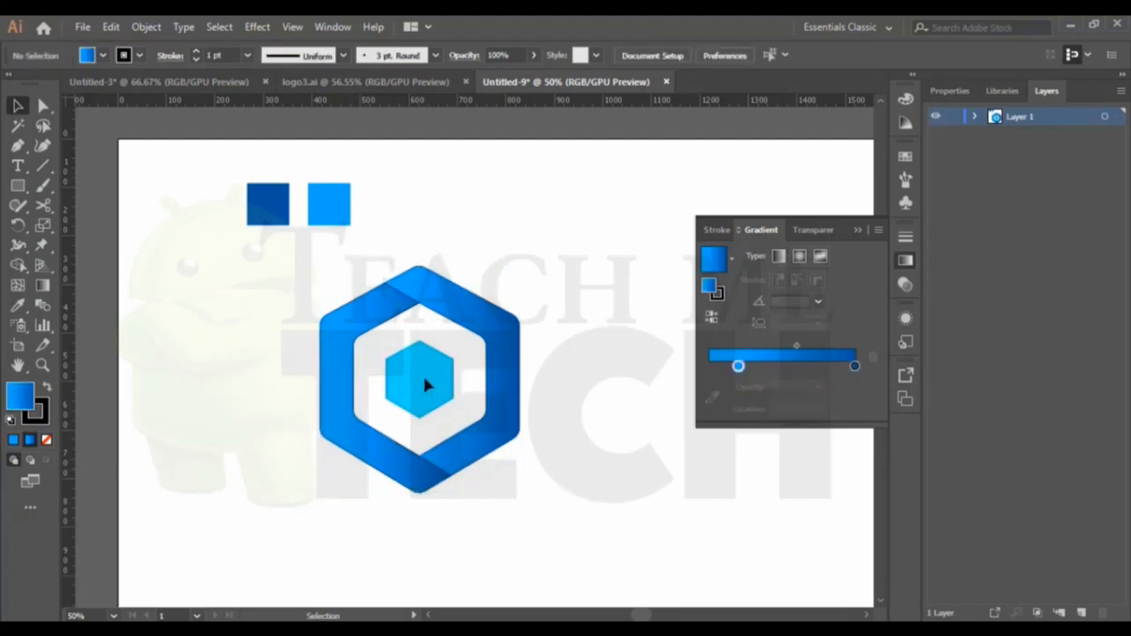
pyautogui.click(18, 306)
pyautogui.click(325, 199)
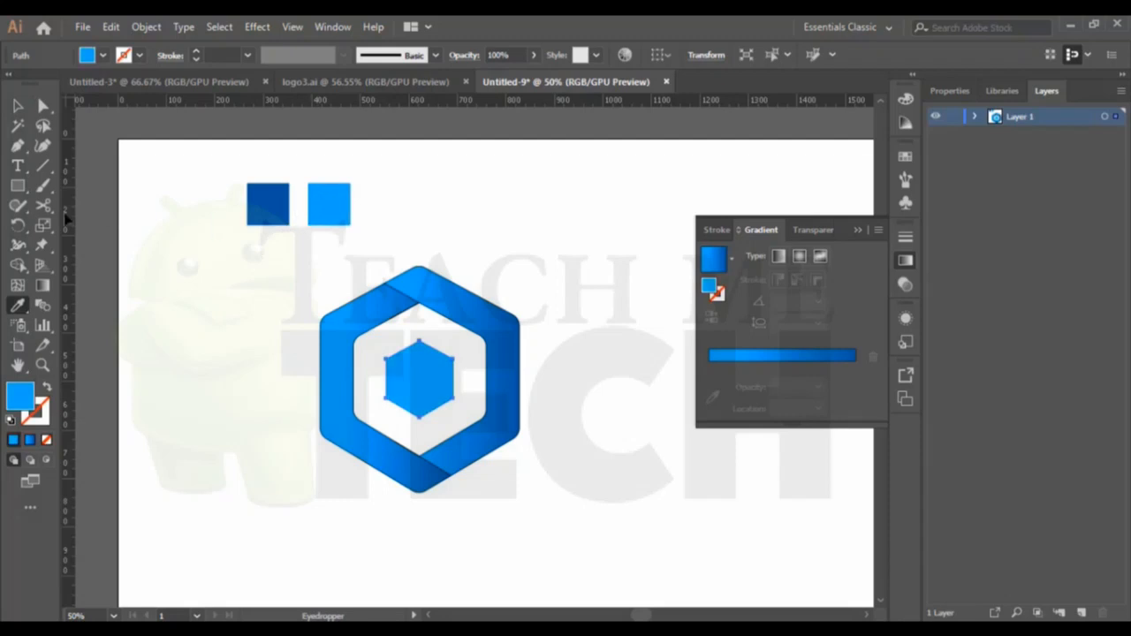
pyautogui.click(18, 105)
pyautogui.click(548, 472)
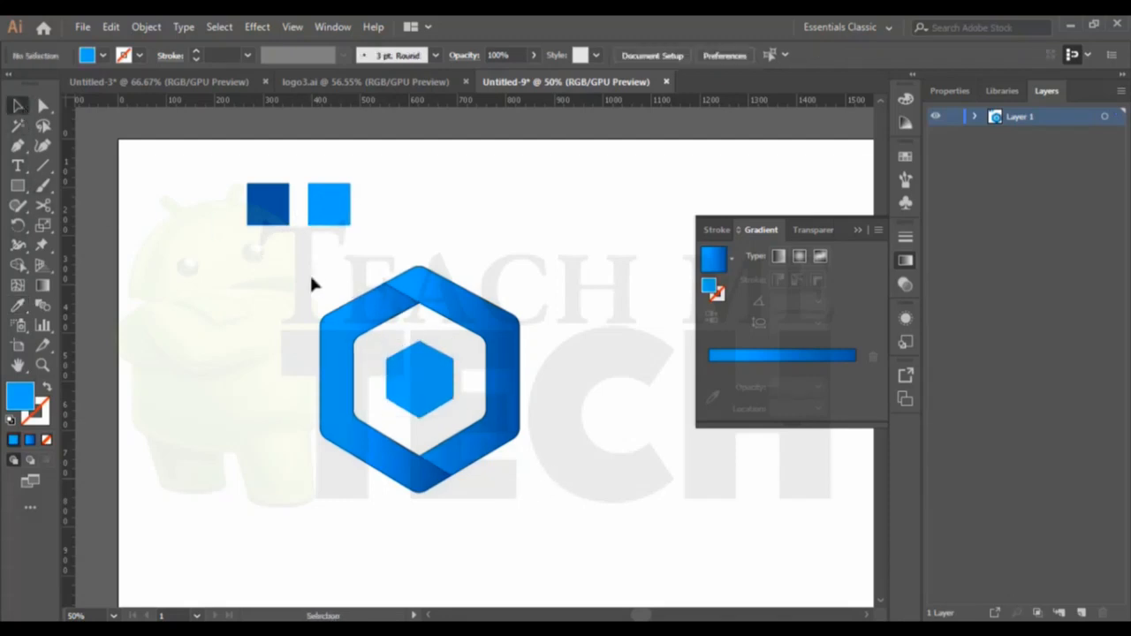
# Step: Select the whole logo and remove its stroke
pyautogui.moveTo(312, 275); pyautogui.dragTo(564, 518)
pyautogui.click(46, 418)
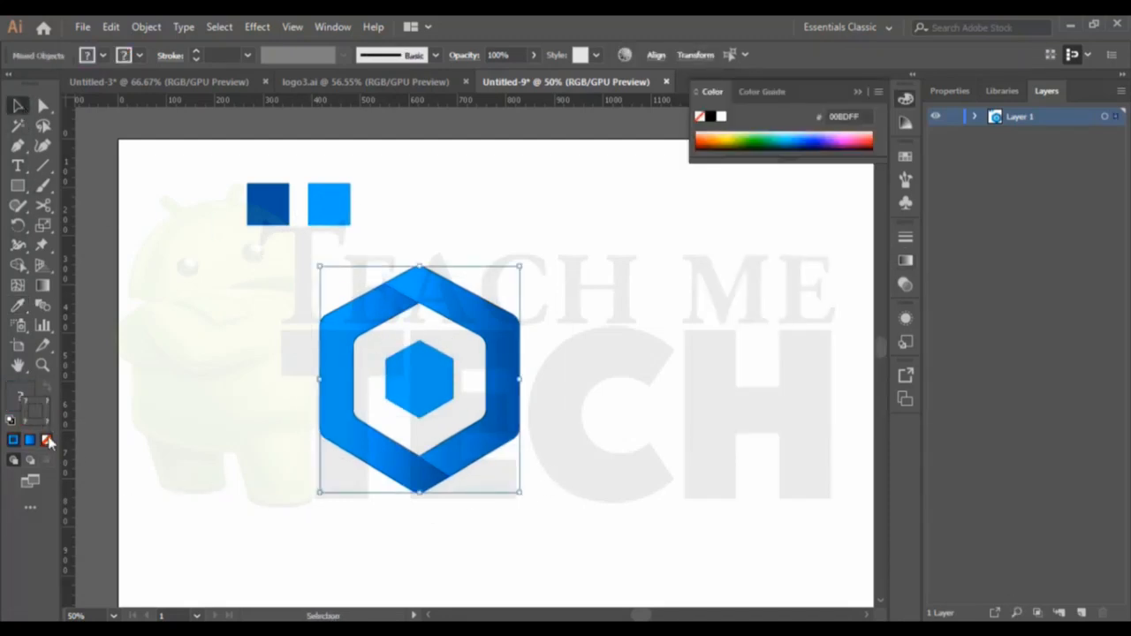
pyautogui.click(47, 440)
pyautogui.click(581, 368)
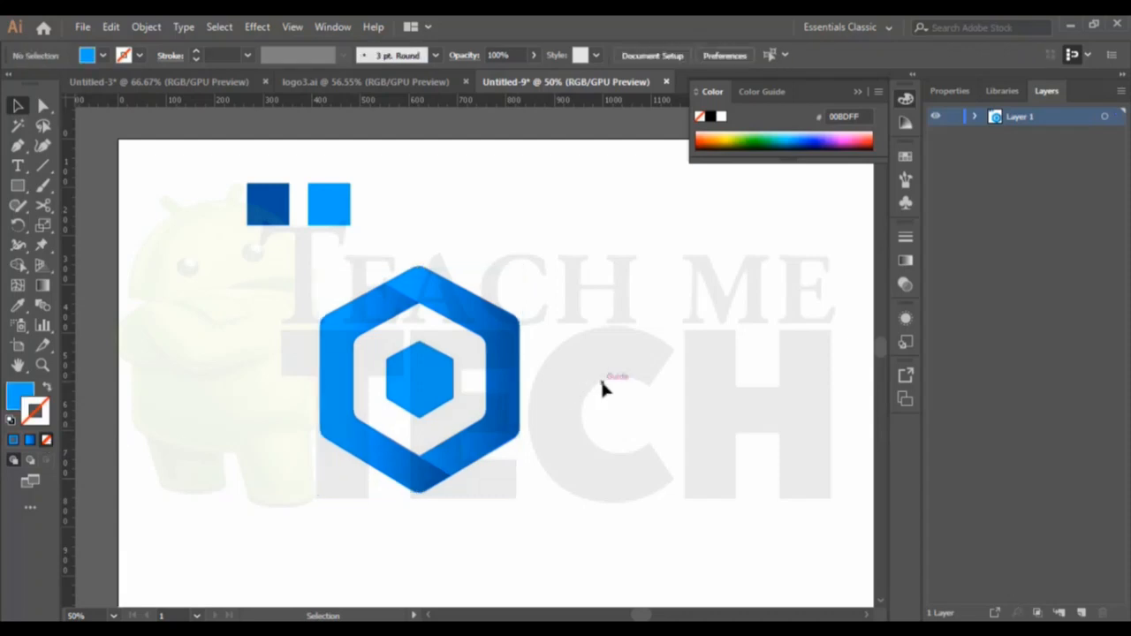
# Step: Move the whole logo to the horizontal centre of the artboard and slightly up, and deselect it
pyautogui.scroll(-3, 608, 393)
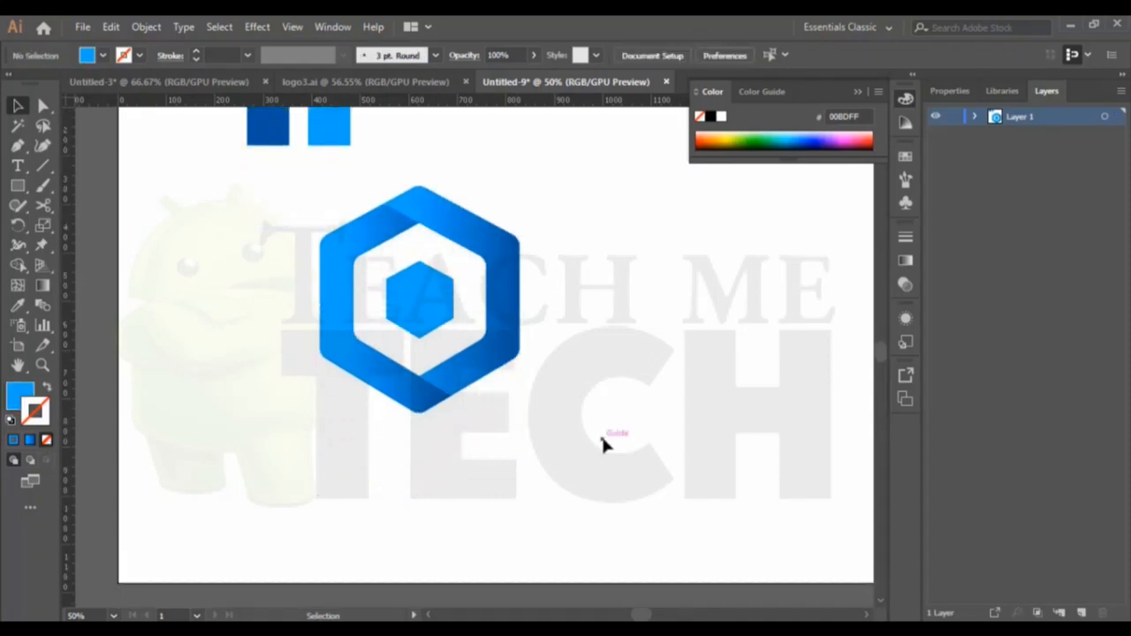
pyautogui.moveTo(303, 217); pyautogui.dragTo(518, 419)
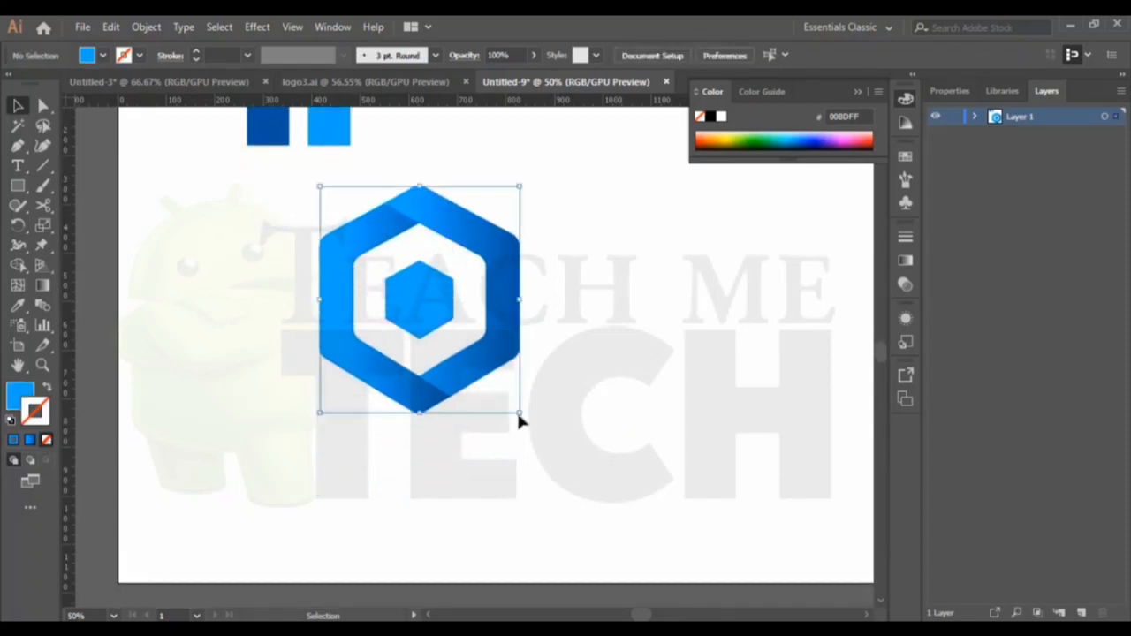
pyautogui.moveTo(512, 334); pyautogui.dragTo(656, 305)
pyautogui.click(646, 470)
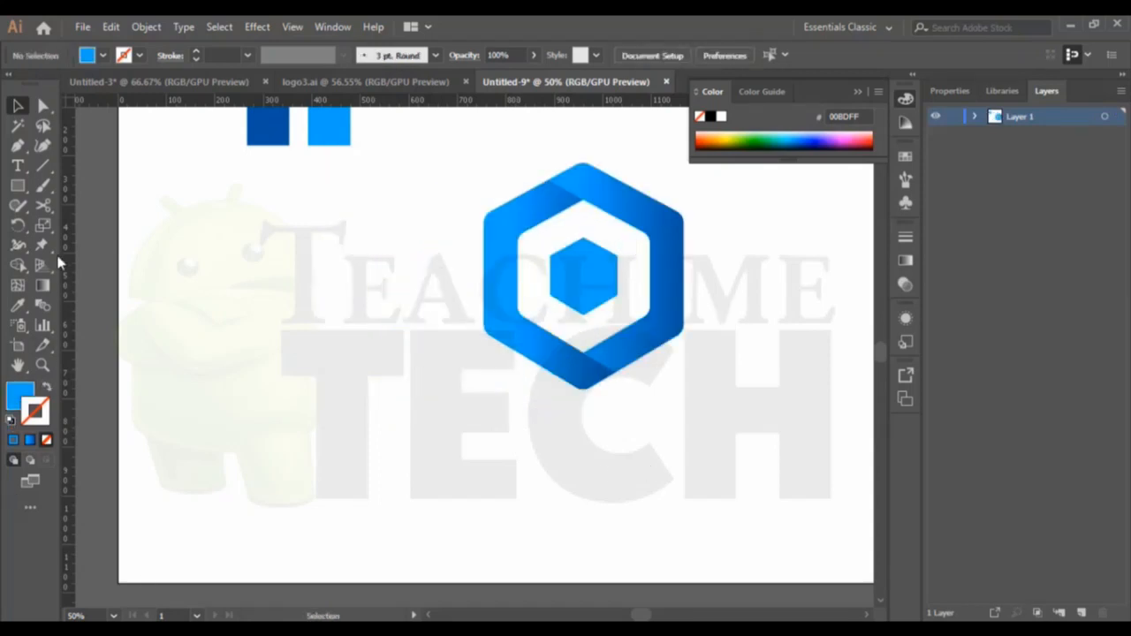
# Step: Add the text "Business" below the logo and set its font size to 72 pt
pyautogui.click(18, 165)
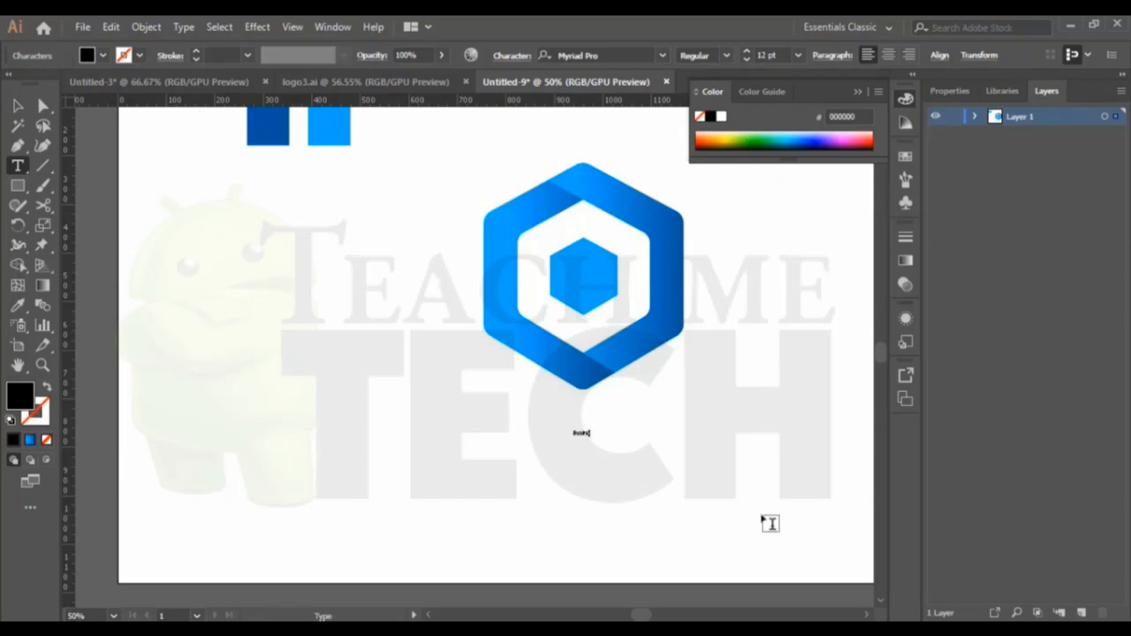
pyautogui.hotkey('ctrl', 'a')
pyautogui.click(797, 57)
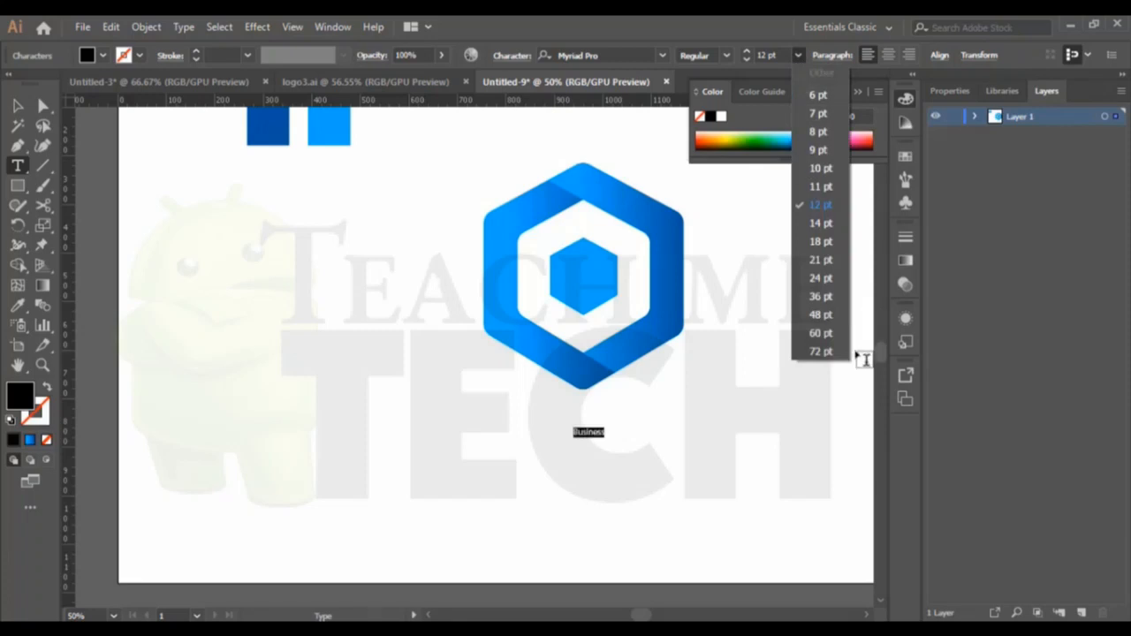
pyautogui.click(822, 354)
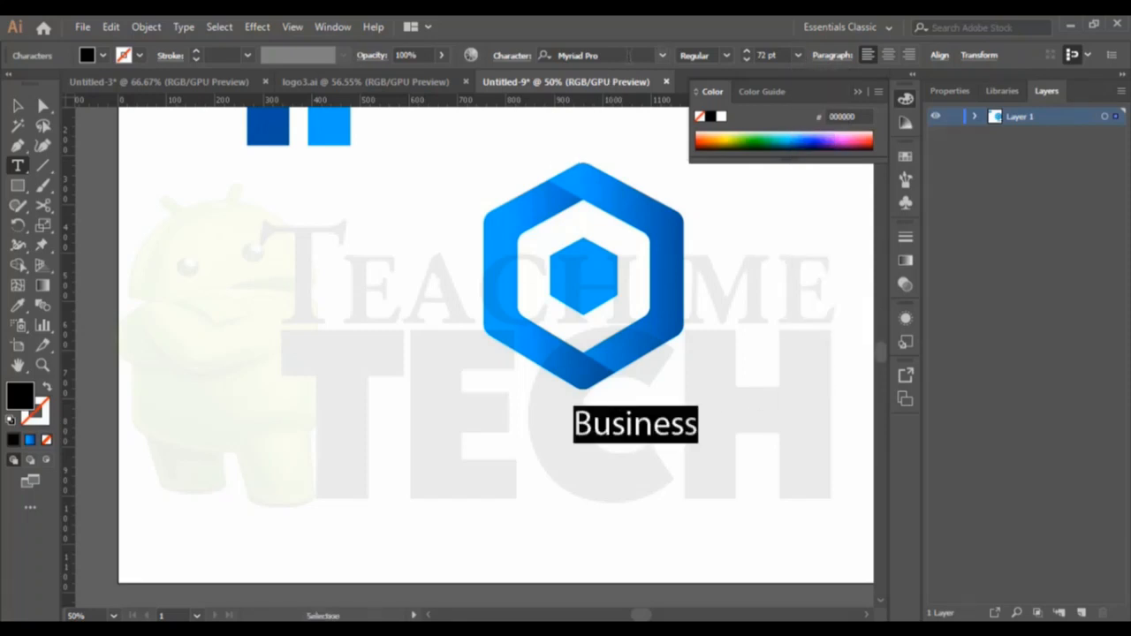
# Step: Change the font of the "Business" text to Niagara Solid
pyautogui.click(628, 55)
pyautogui.press('Down')
pyautogui.press('Down')
pyautogui.press('Down')
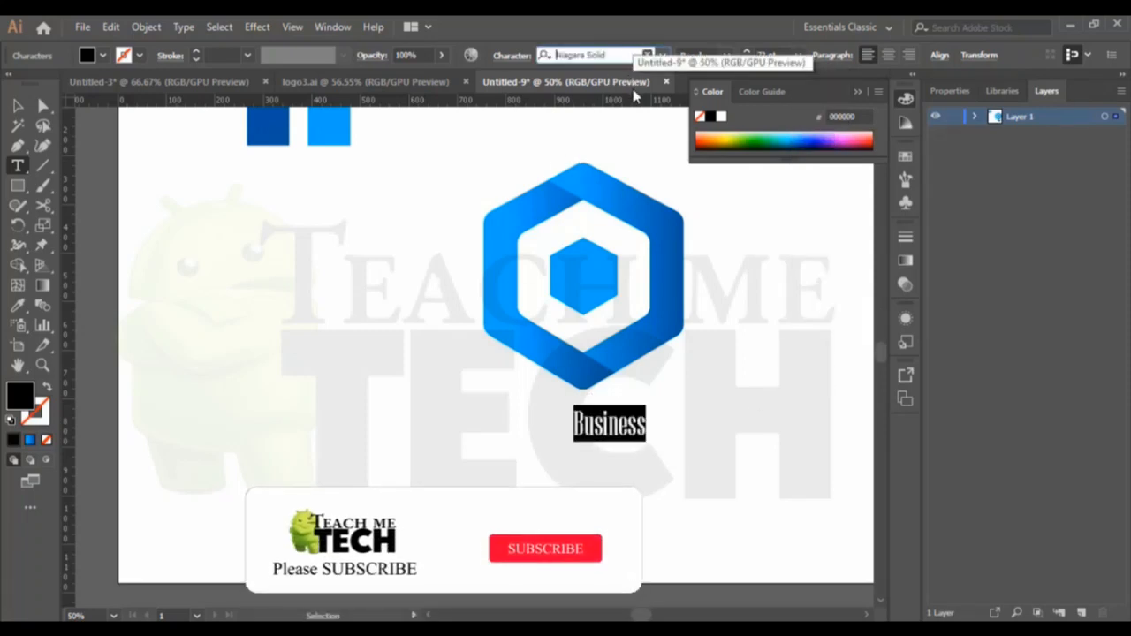
pyautogui.click(18, 106)
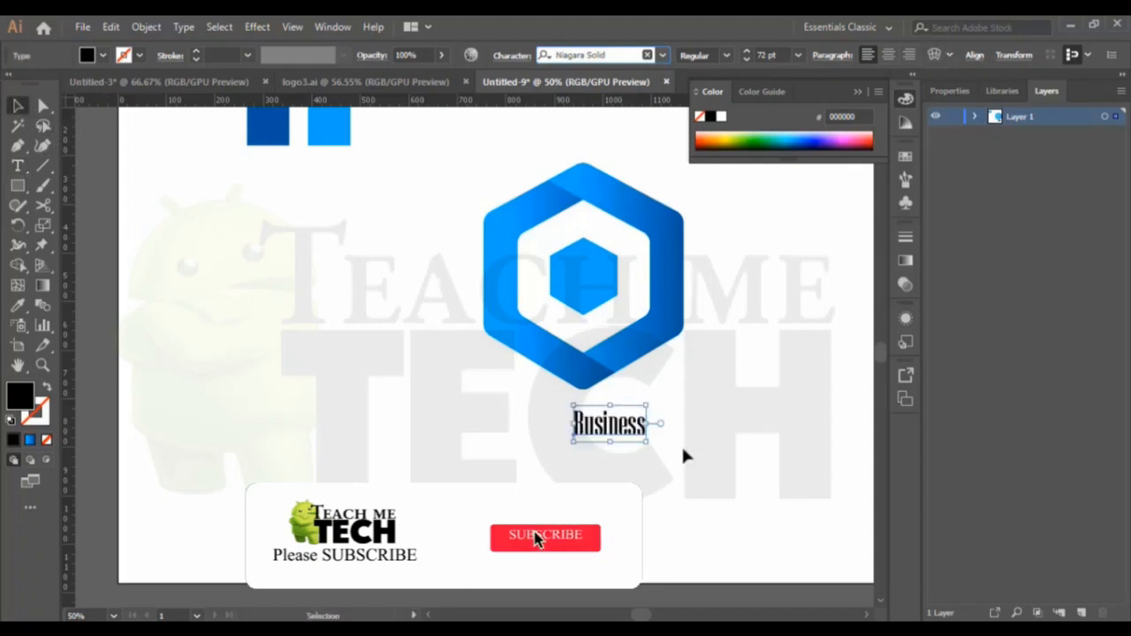
# Step: Enlarge the "Business" text to about 120 pt, centre it beneath the logo, and deselect it
pyautogui.moveTo(648, 408); pyautogui.dragTo(619, 439)
pyautogui.click(721, 414)
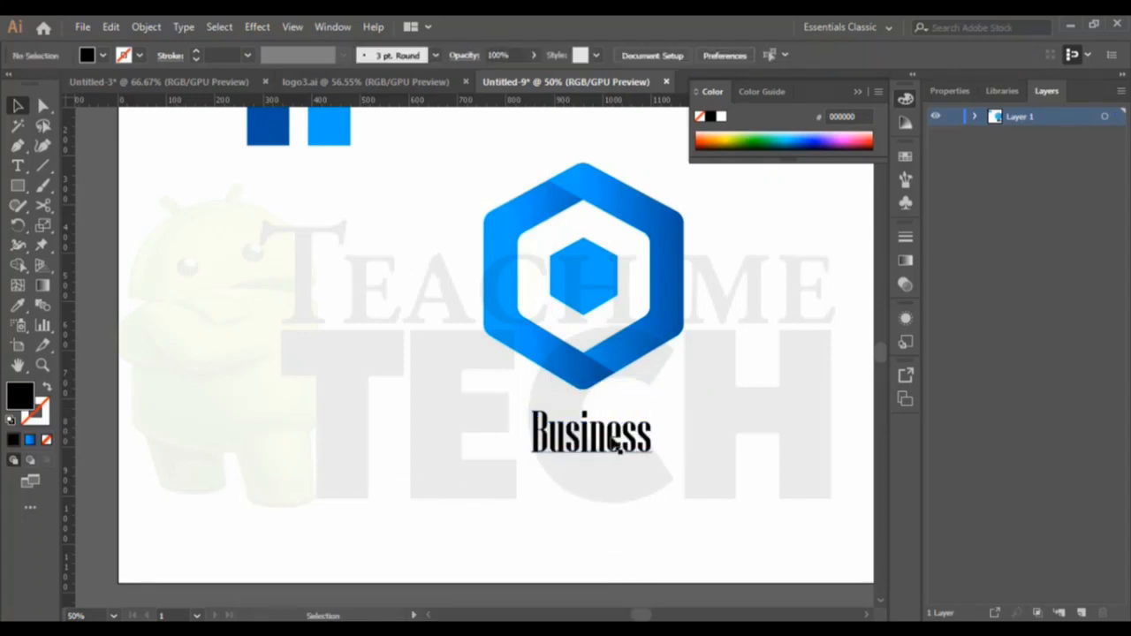
pyautogui.click(606, 443)
pyautogui.click(728, 409)
pyautogui.click(859, 93)
pyautogui.scroll(2, 775, 296)
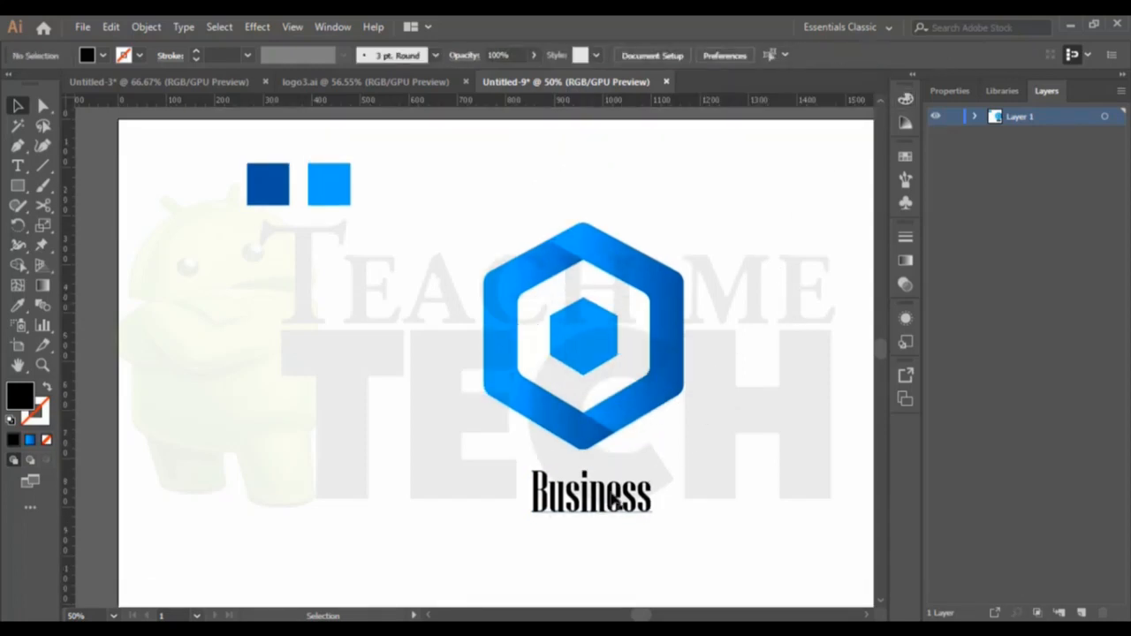
pyautogui.moveTo(642, 500); pyautogui.dragTo(638, 500)
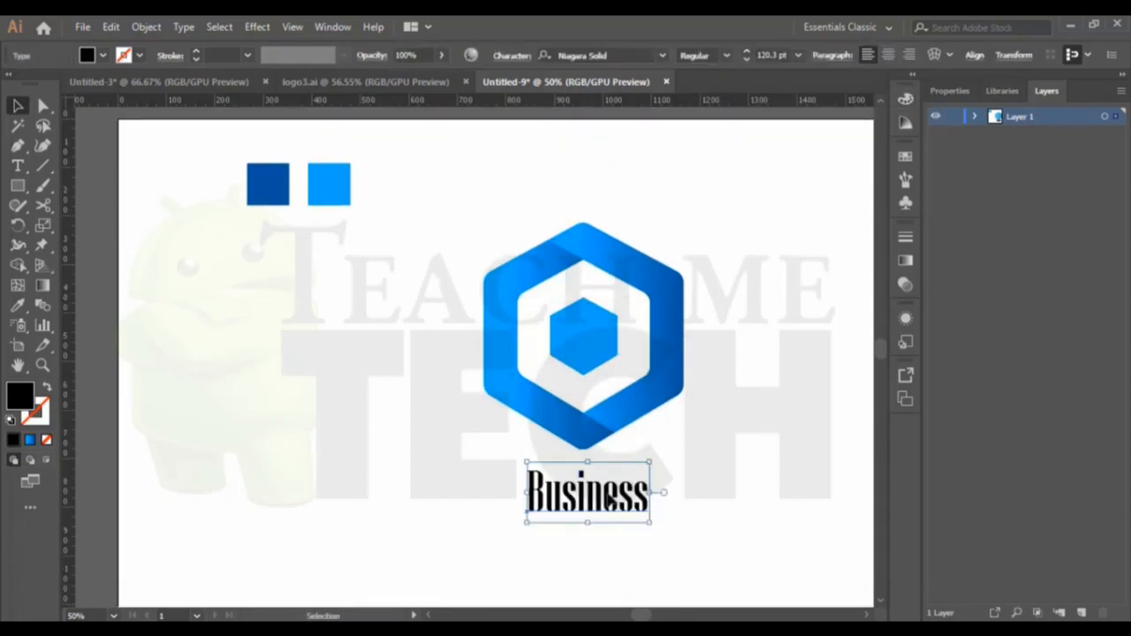
pyautogui.click(739, 455)
pyautogui.scroll(-2, 729, 508)
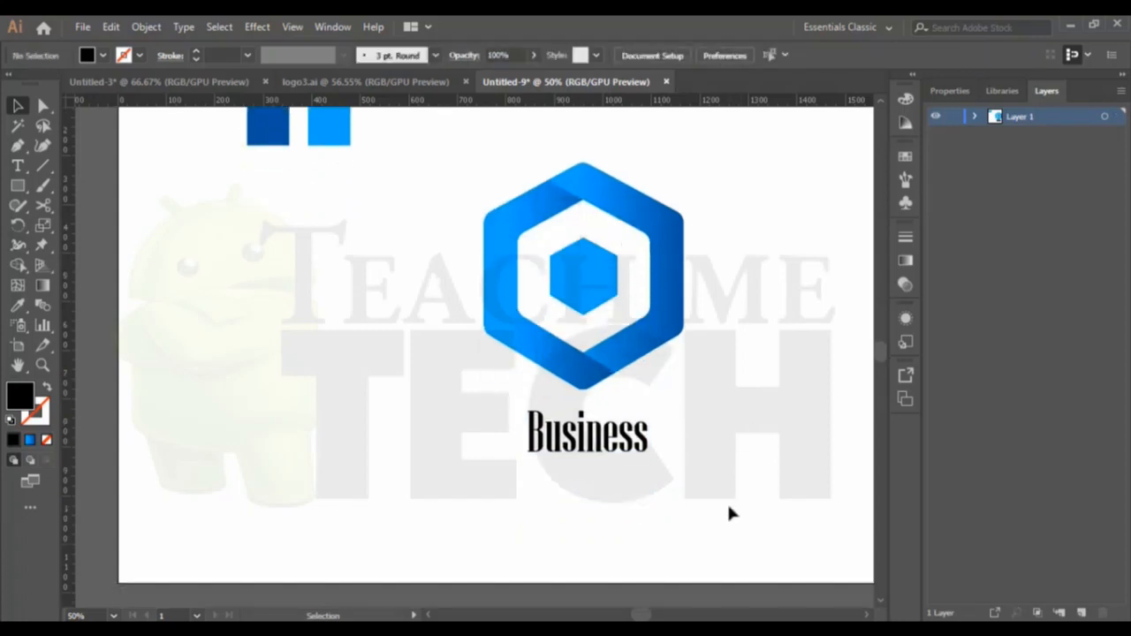